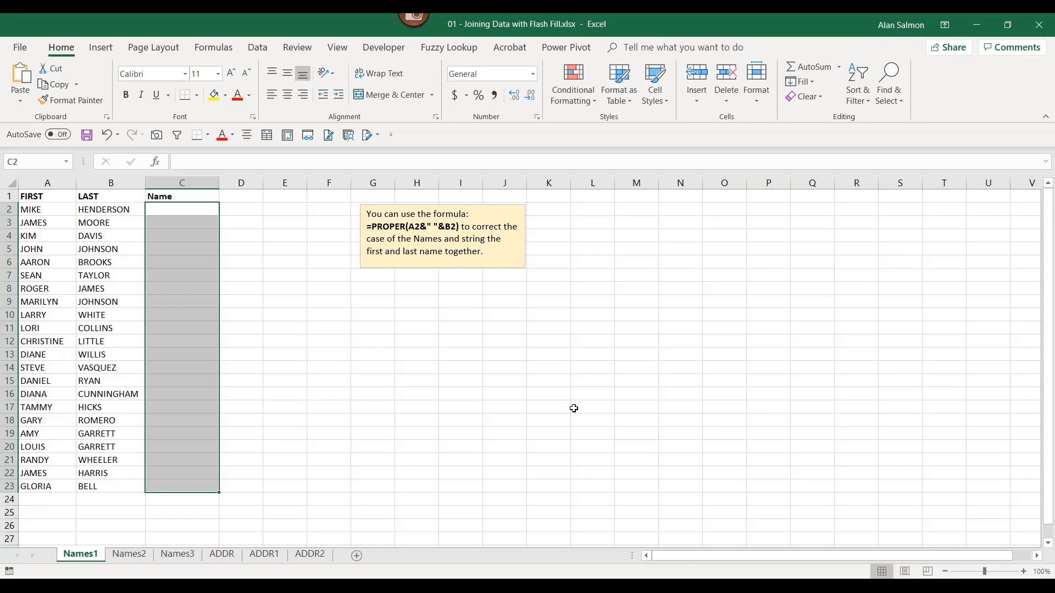
scroll(698, 358, "up", 1)
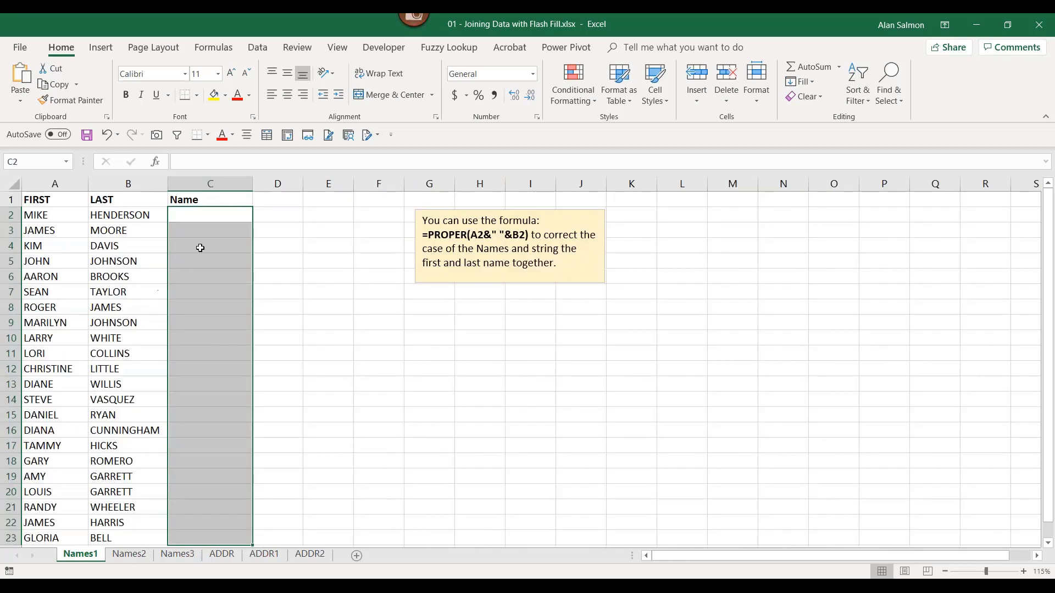
left_click(210, 212)
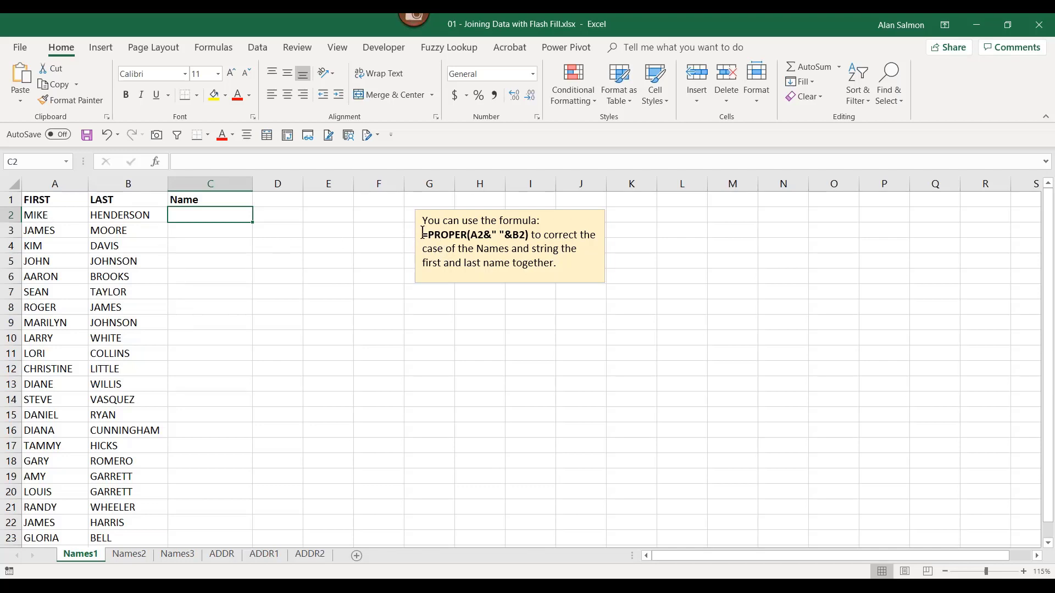
mouse_move(420, 235)
left_mouse_down()
mouse_move(511, 250)
mouse_move(526, 235)
left_mouse_up()
key("ctrl+c")
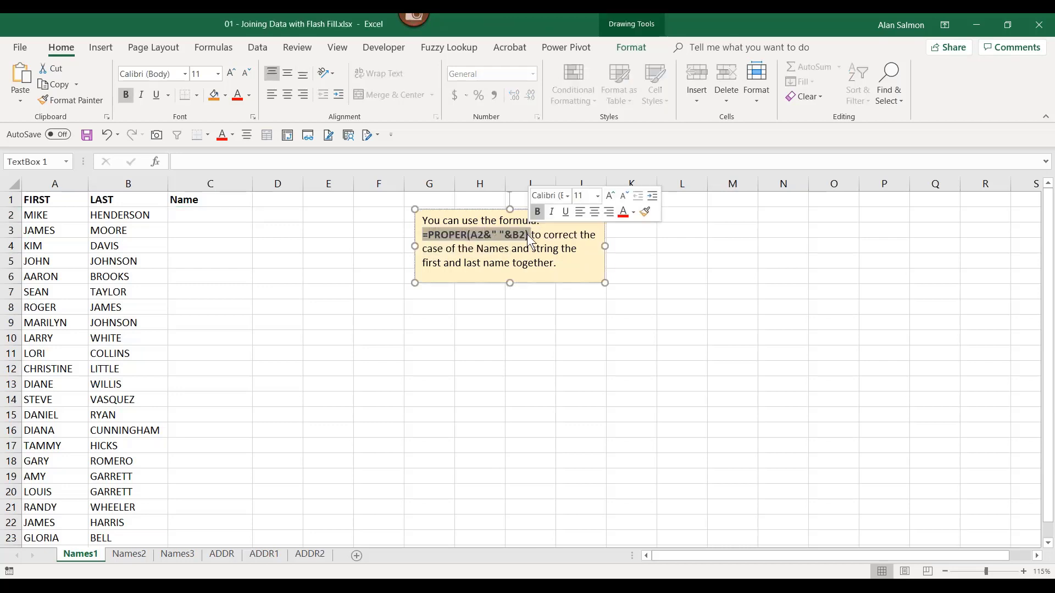
left_click(212, 220)
key("ctrl+v")
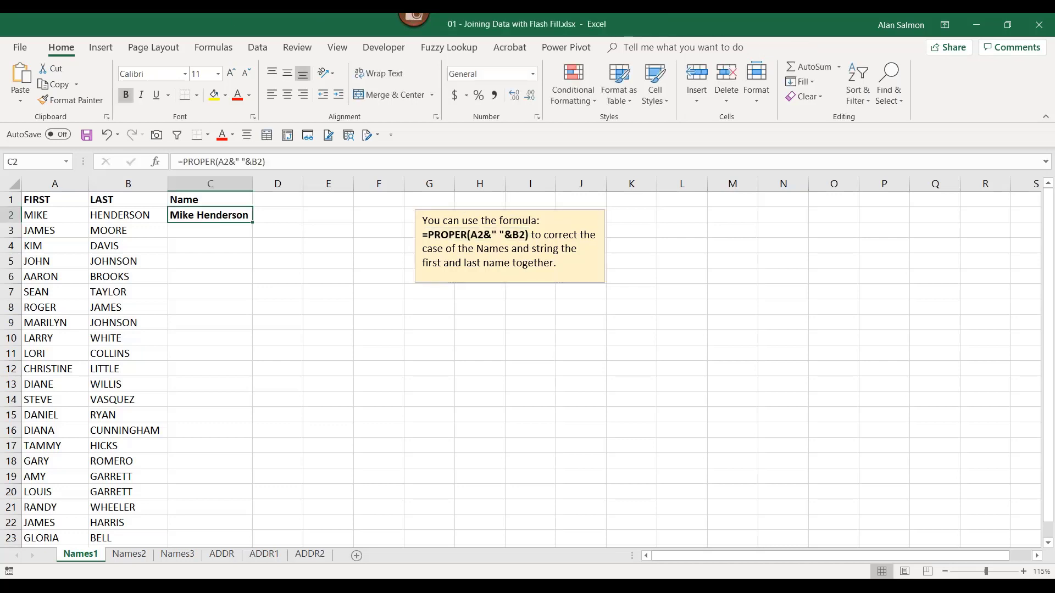
double_click(252, 223)
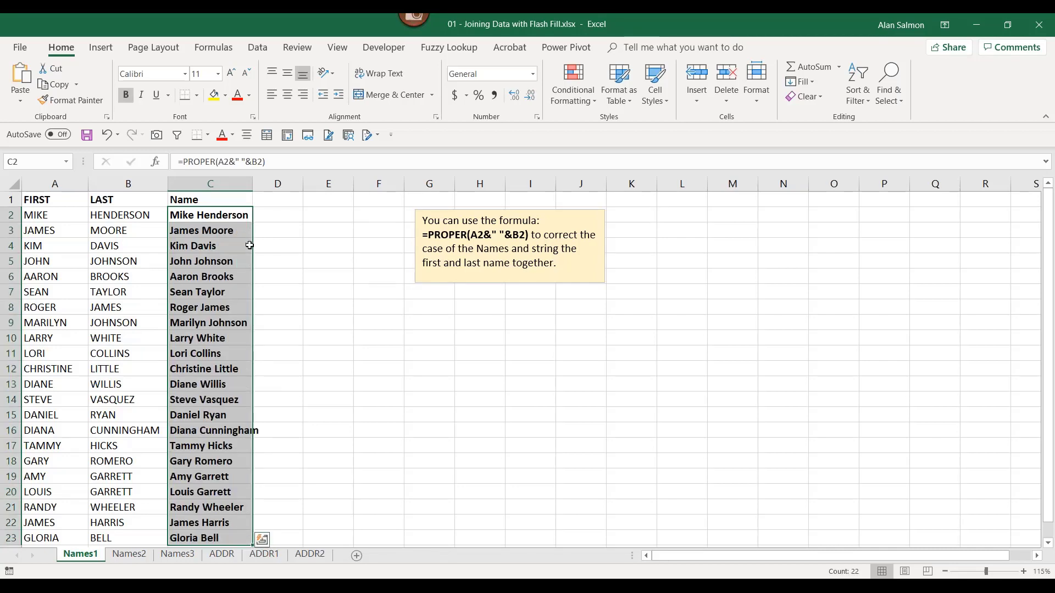
key("Delete")
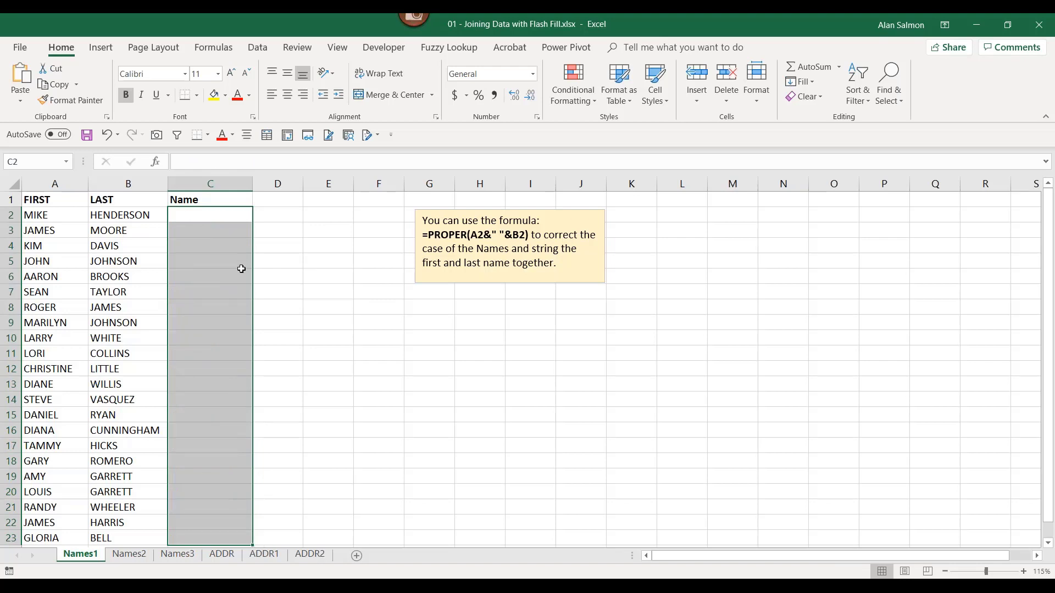
left_click(189, 214)
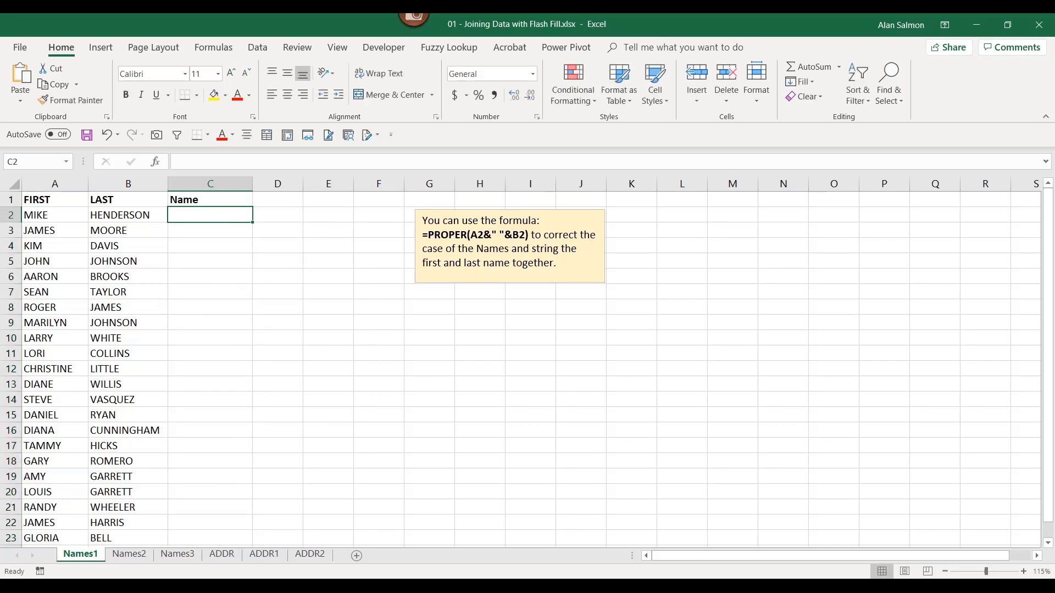
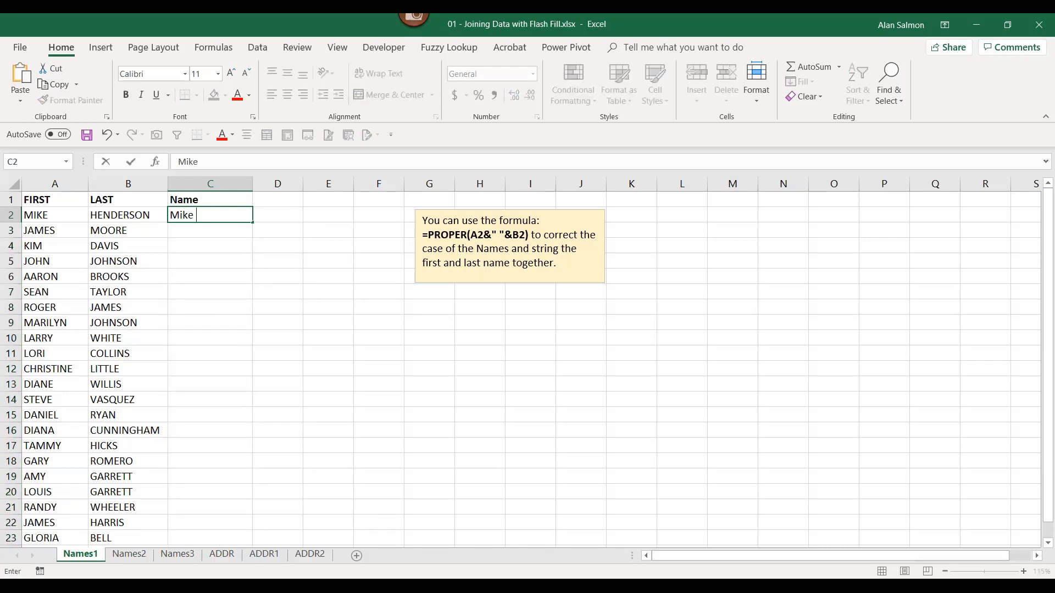
key("Return")
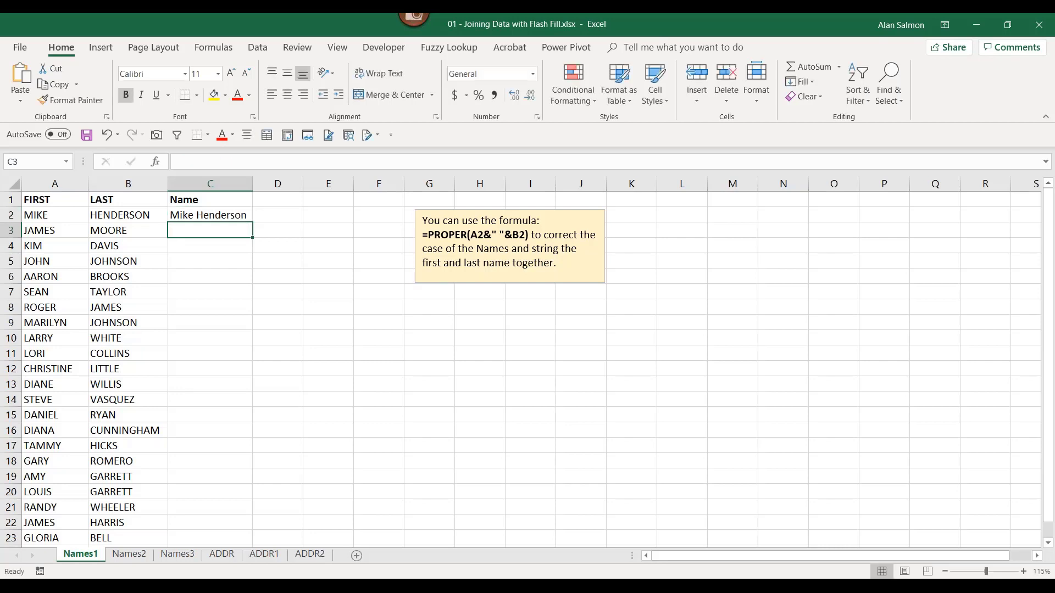
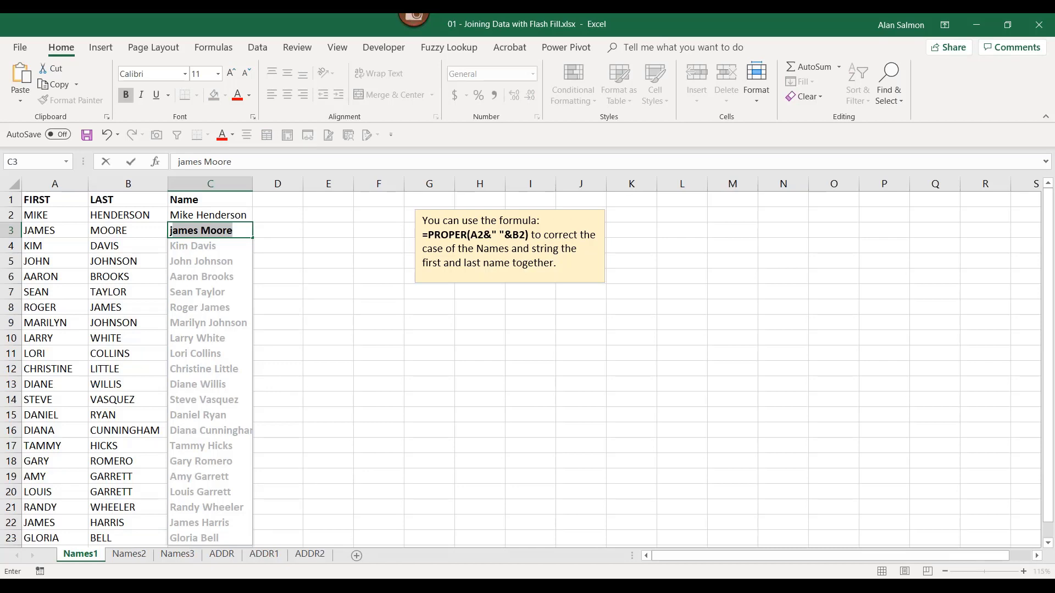
key("Return")
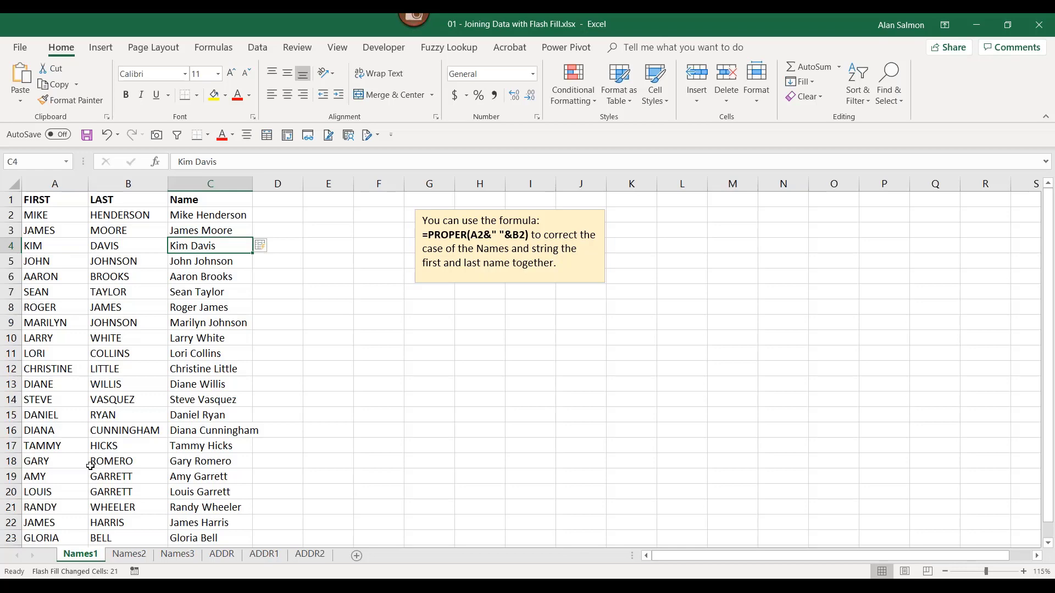
left_click(130, 554)
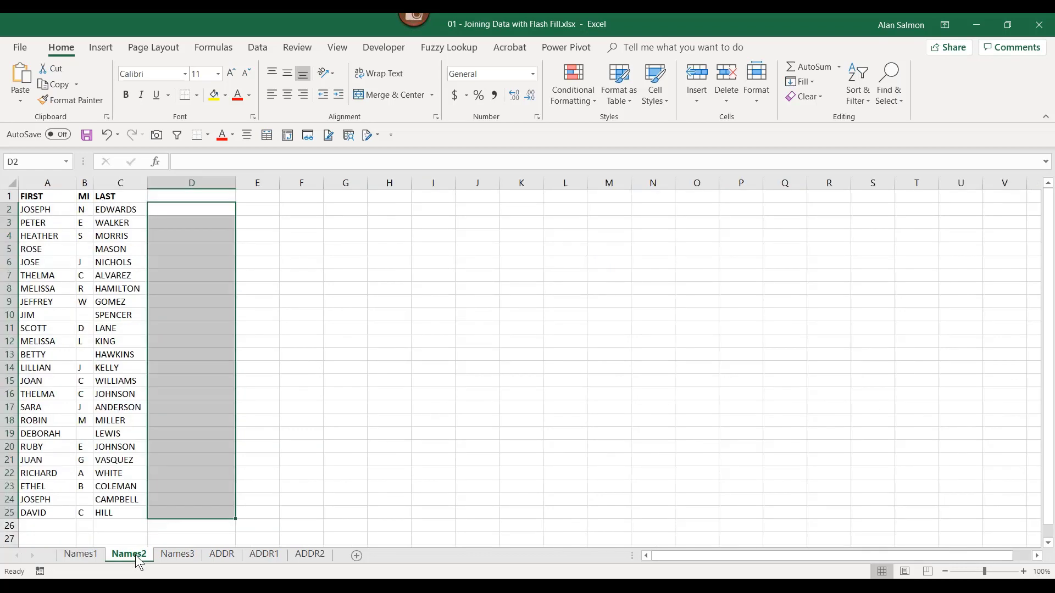
left_click(188, 208)
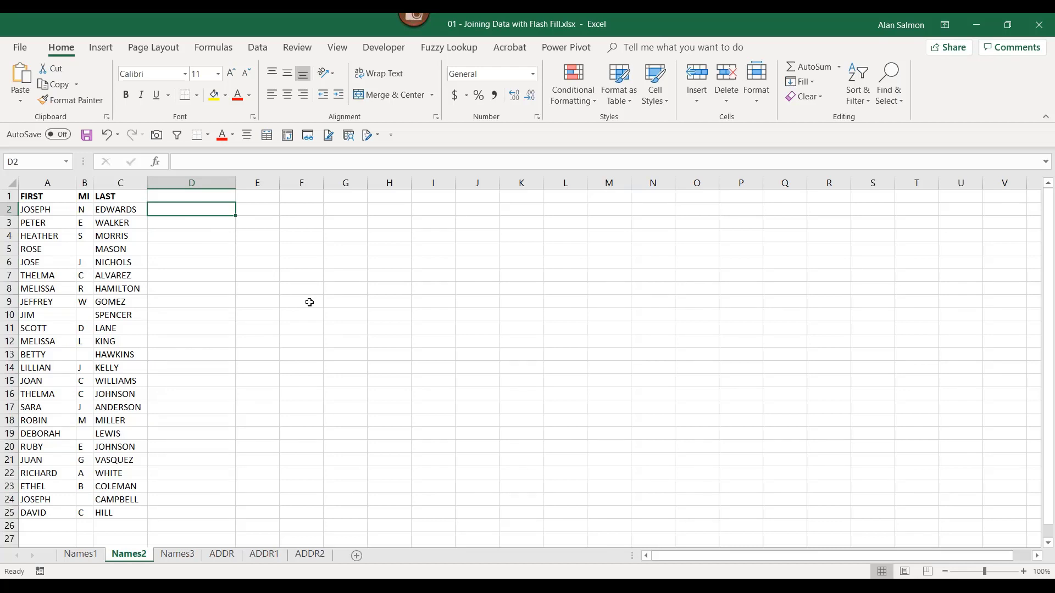
key("F2")
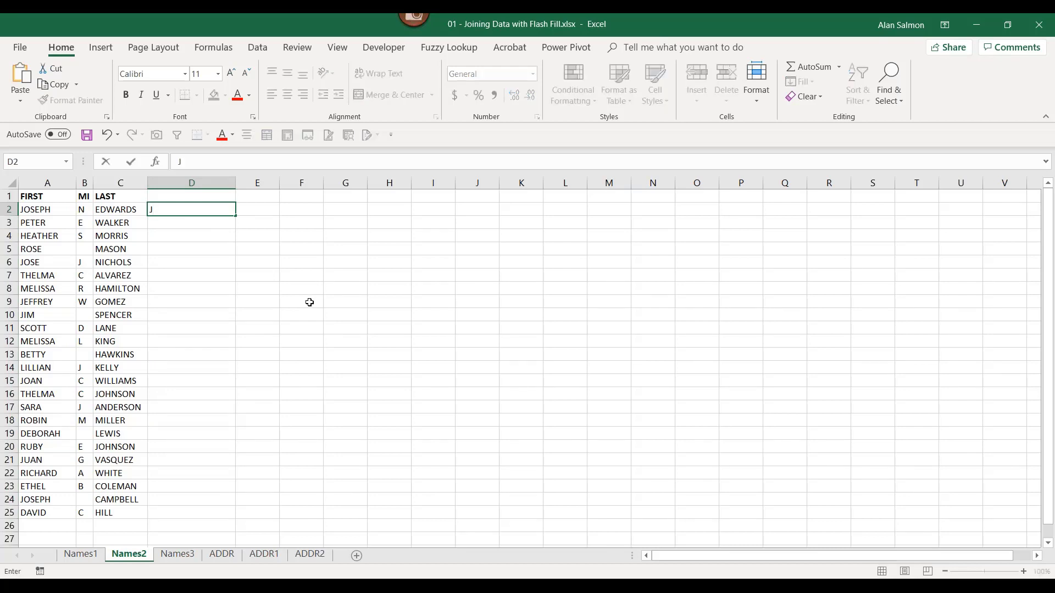
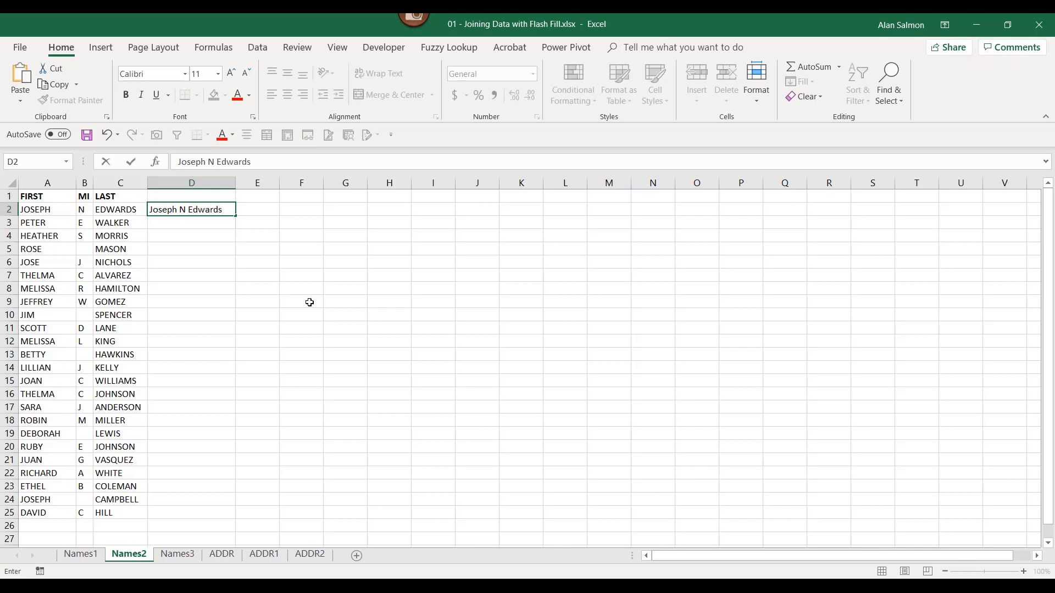
key("Return")
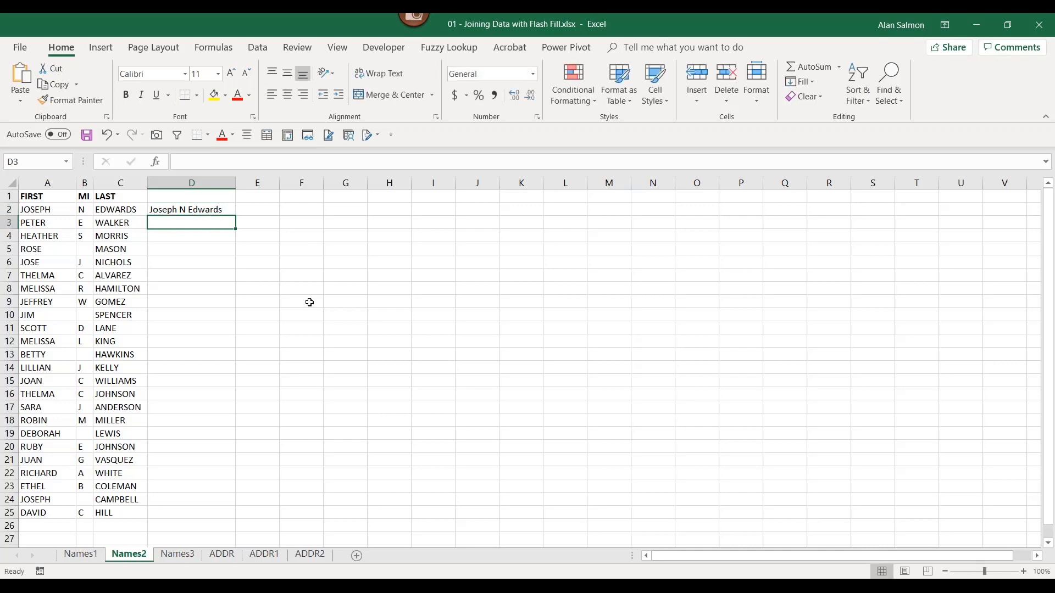
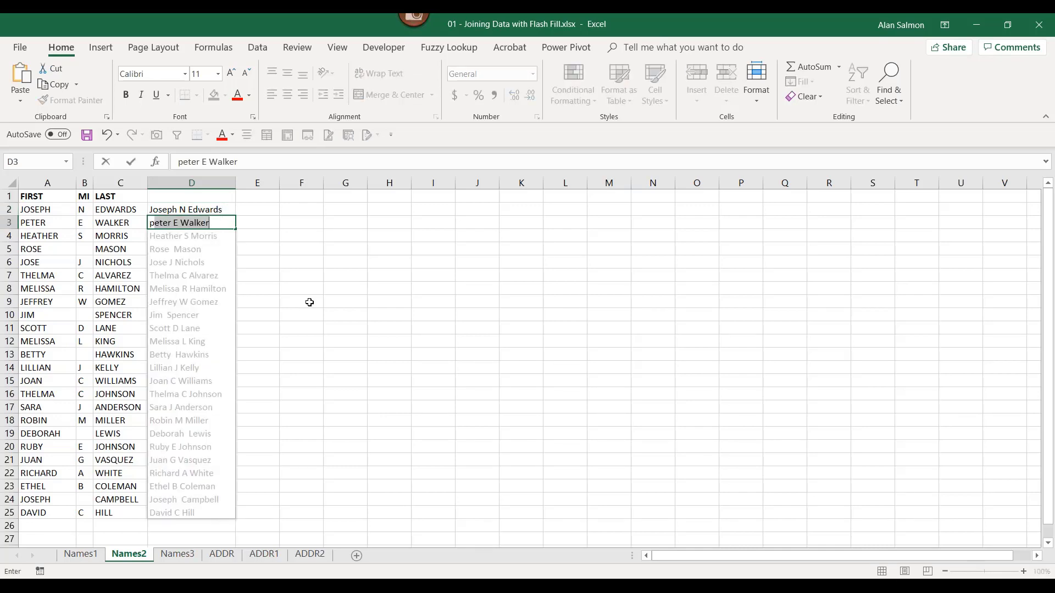
key("Return")
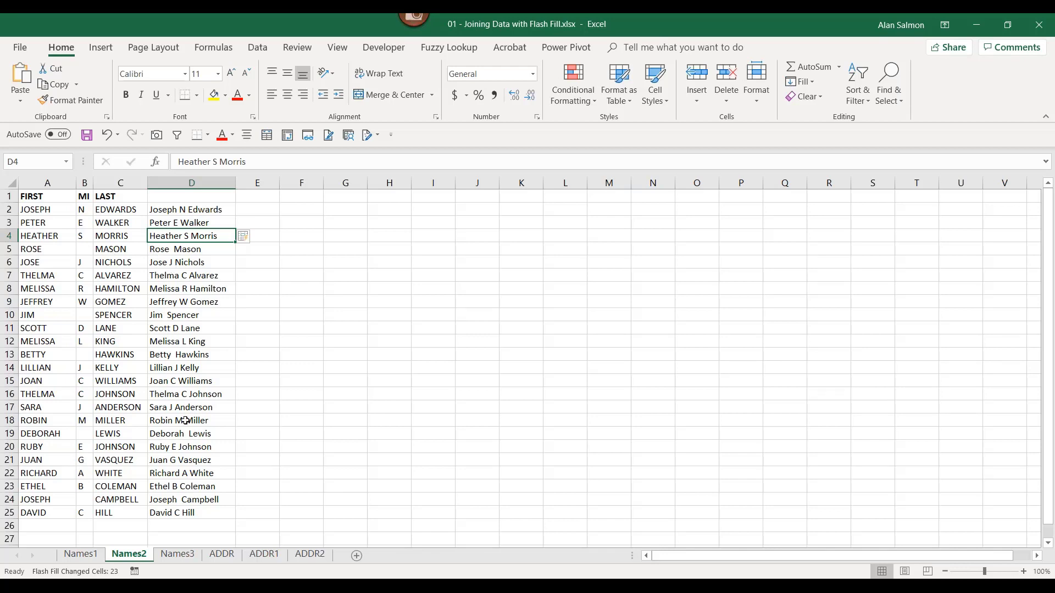
left_click(186, 555)
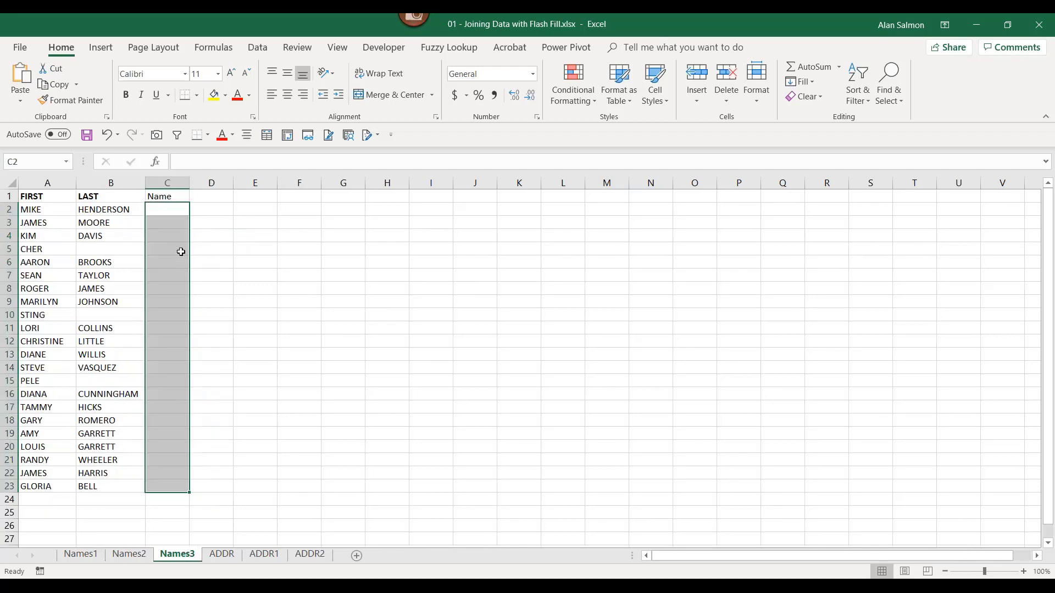
left_click(177, 210)
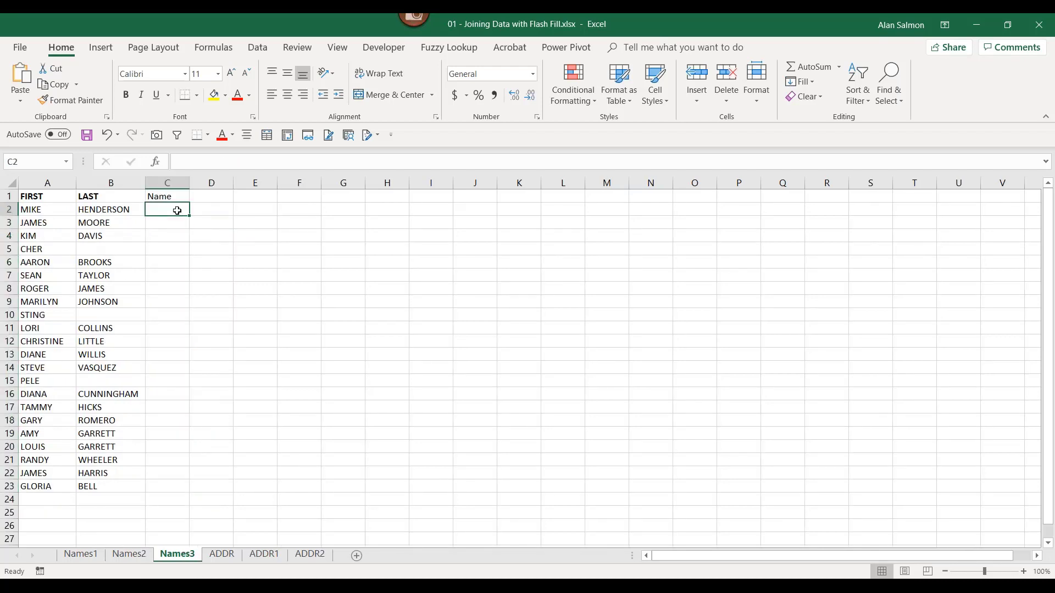
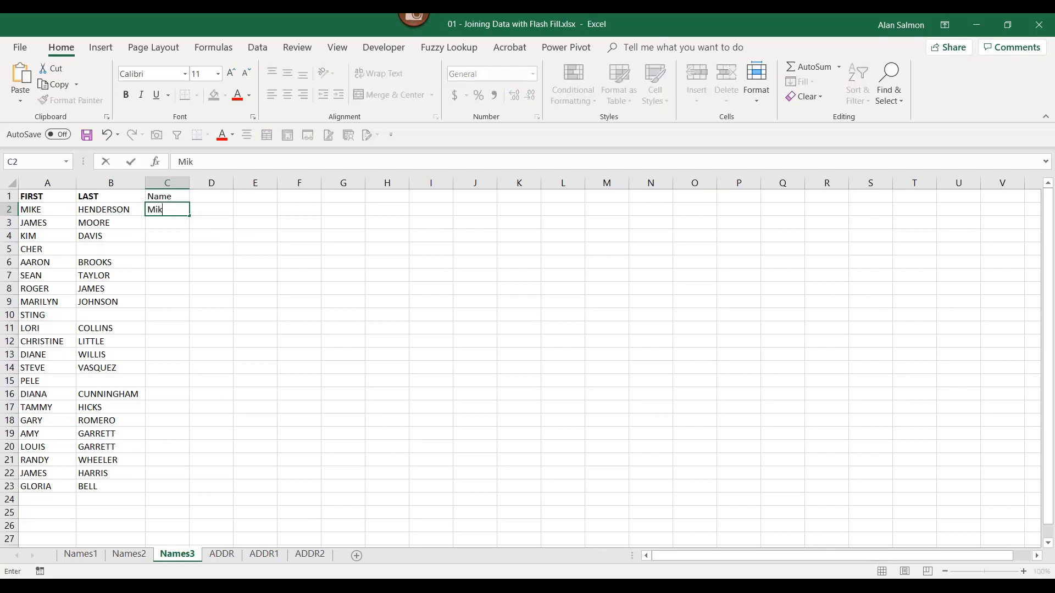
key("Return")
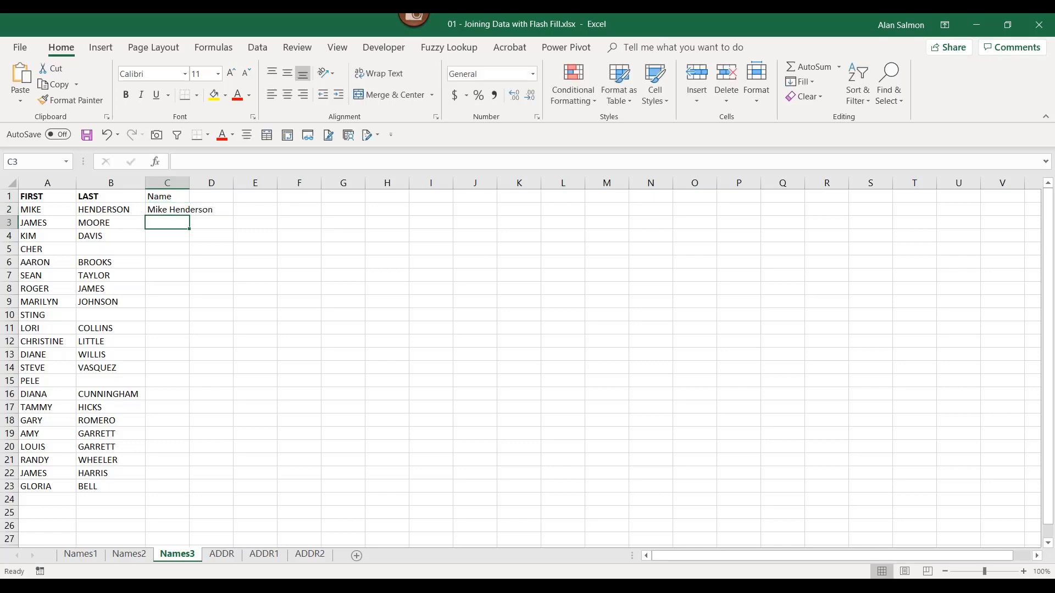
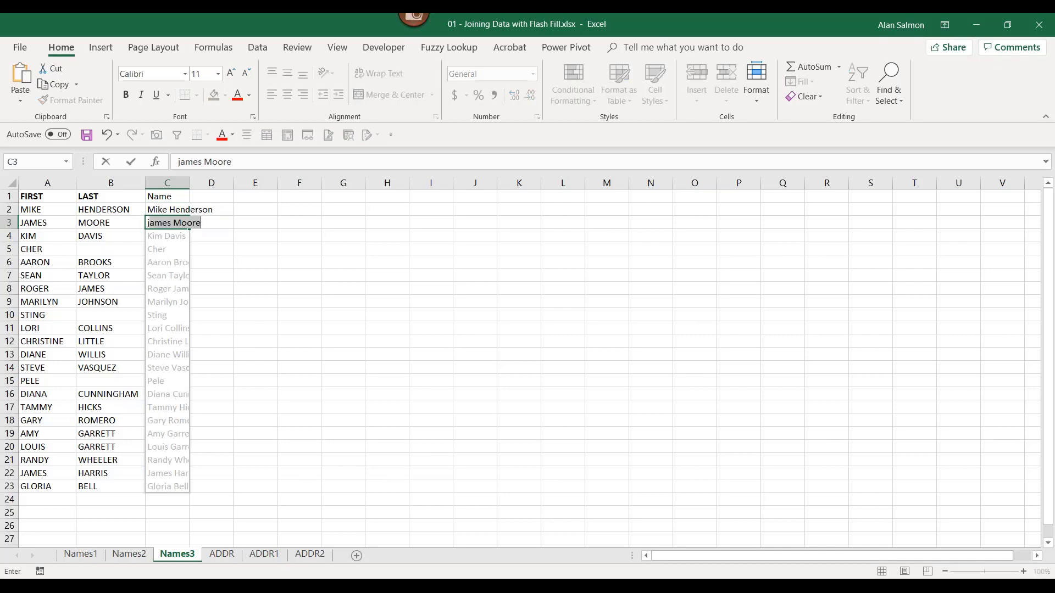
key("Return")
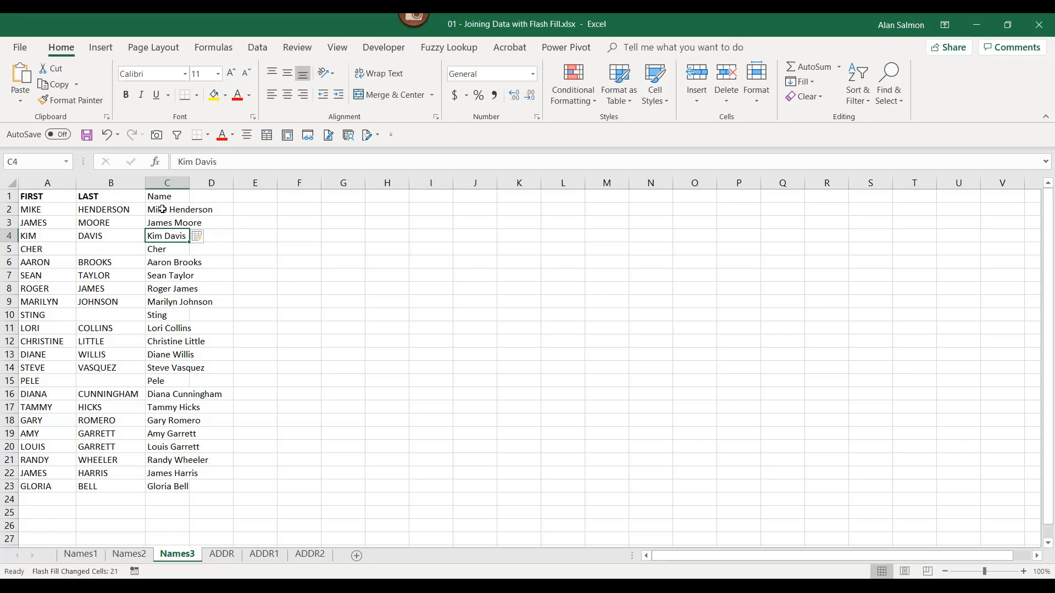
left_click(223, 555)
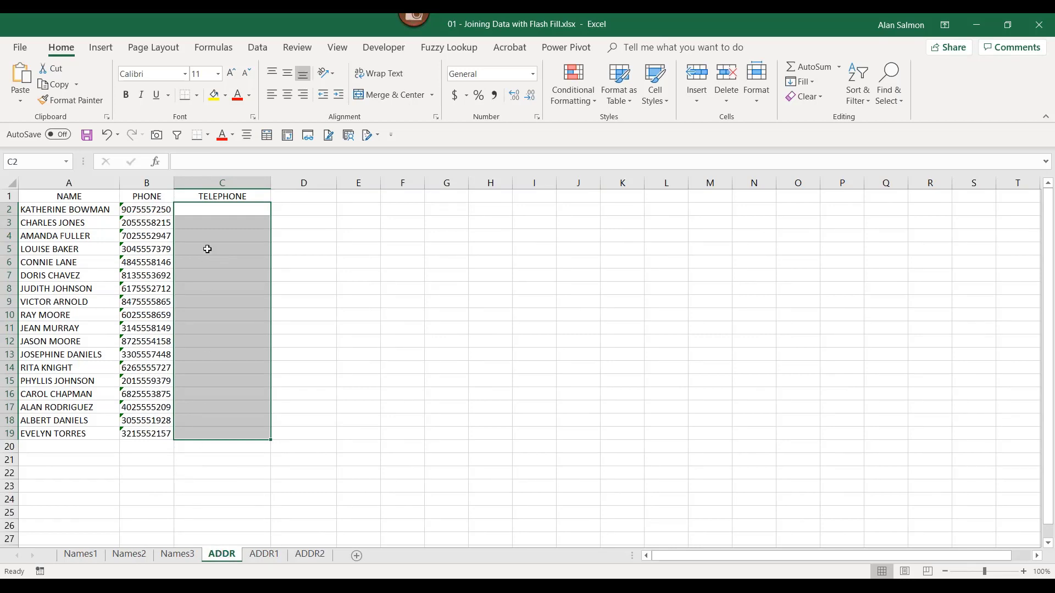
left_click(201, 209)
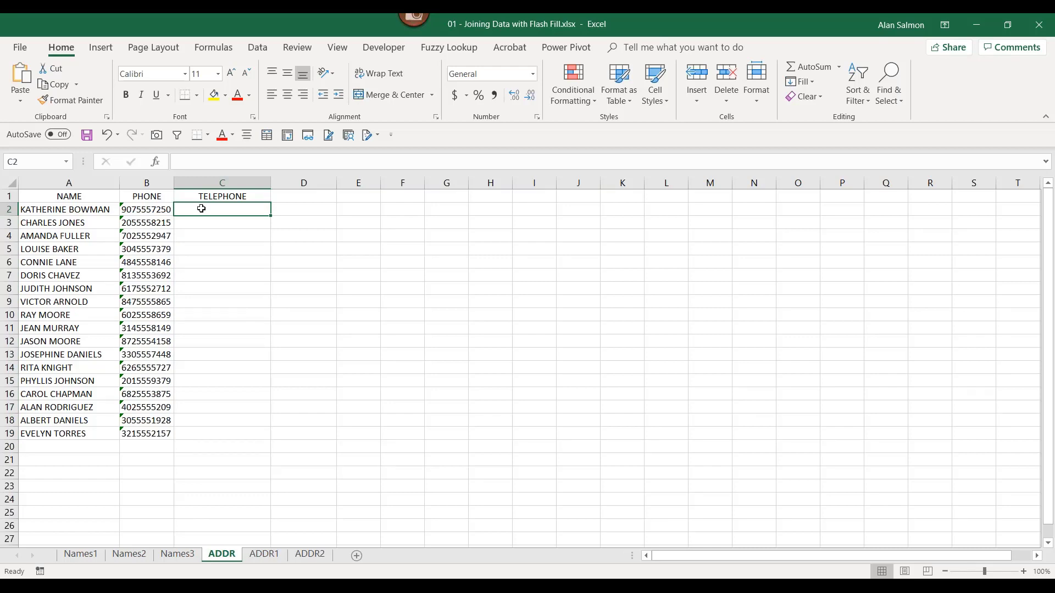
type("90")
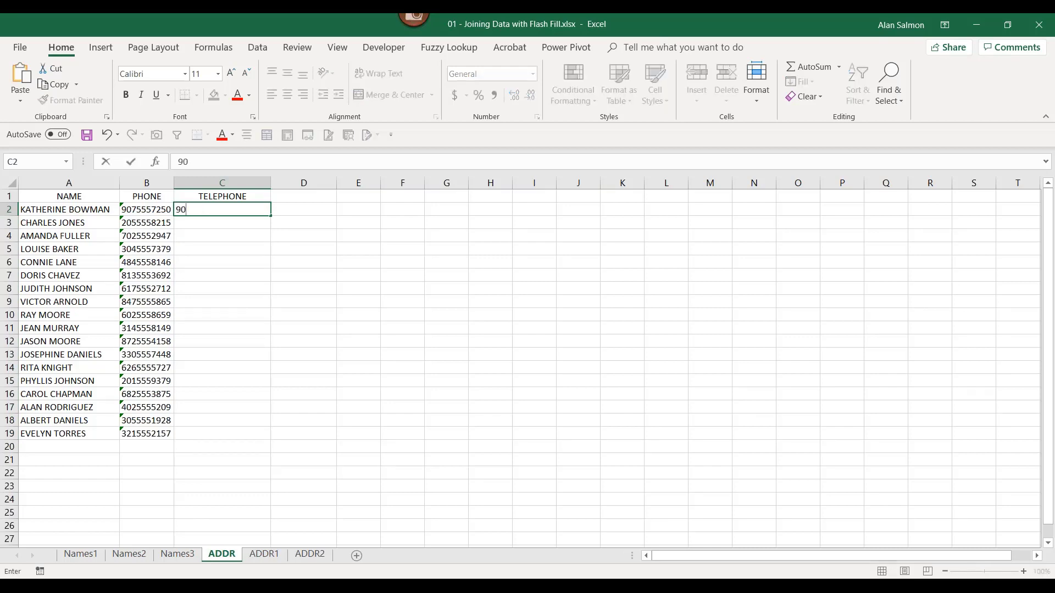
type("7-555")
type("-7250")
key("Return")
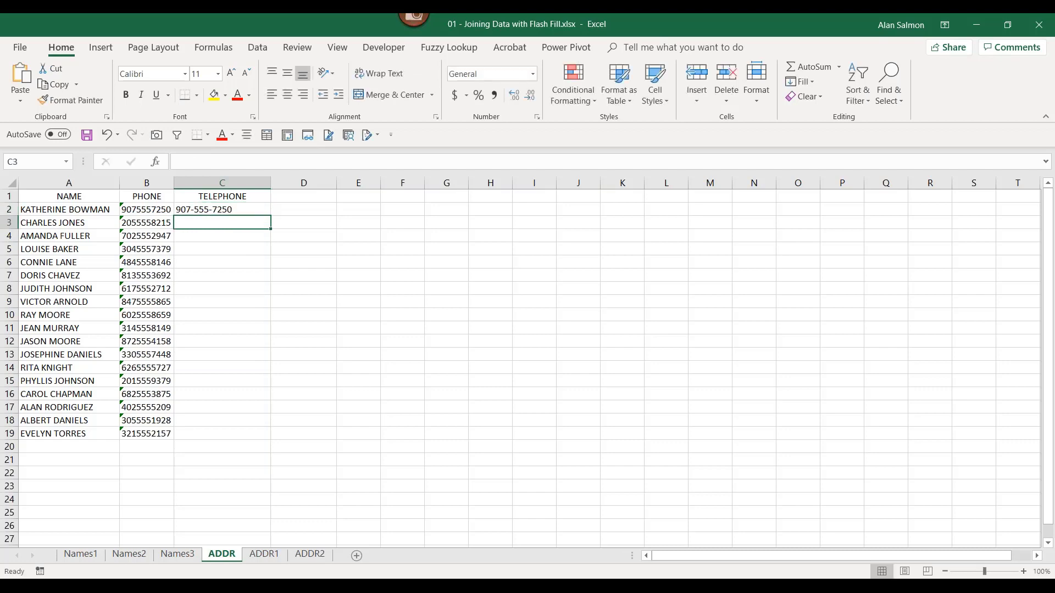
type("205-555-8215")
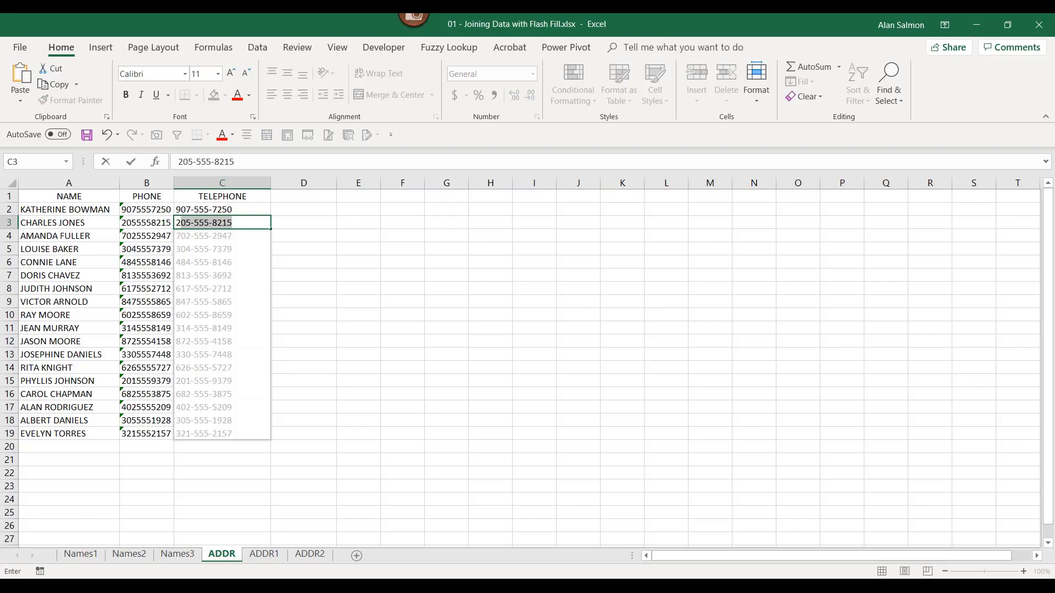
key("Return")
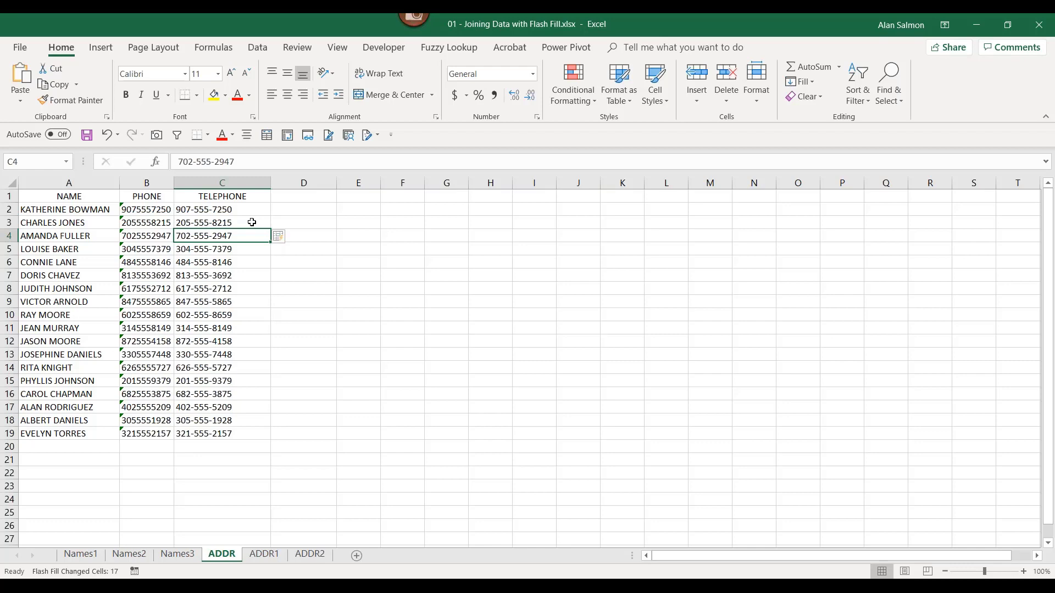
left_click(263, 554)
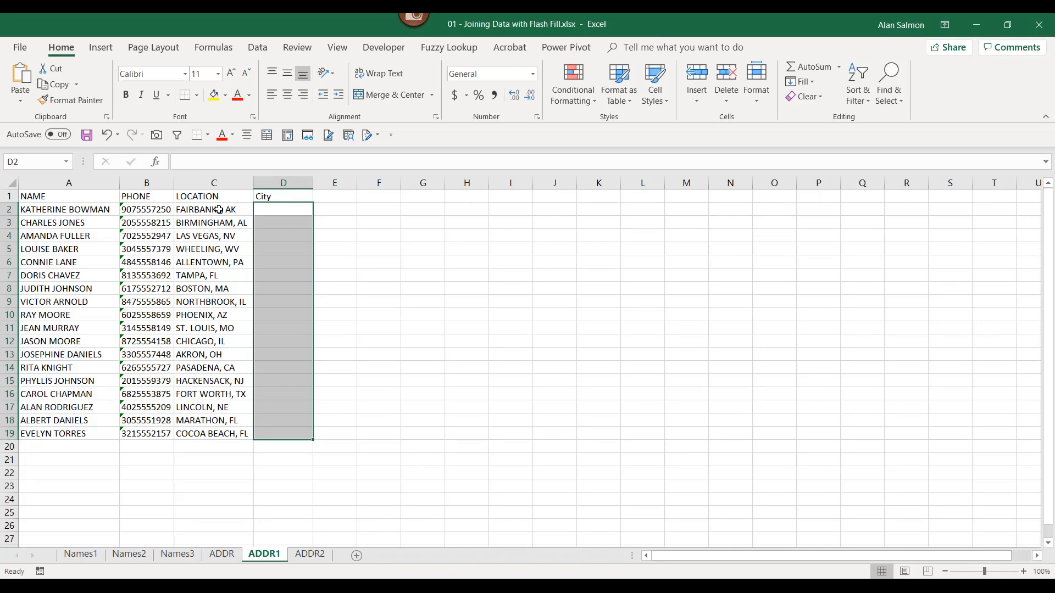
- Enter 'Fairbanks' in D2 and start 'b' in D3 so Flash Fill extracts all city names
left_click(278, 210)
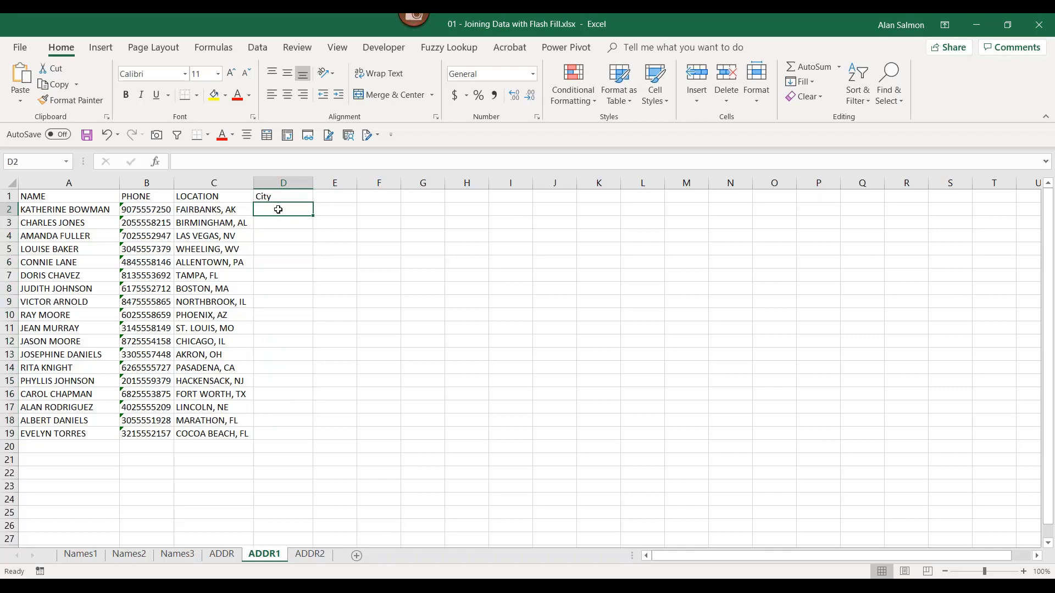
type("Fa")
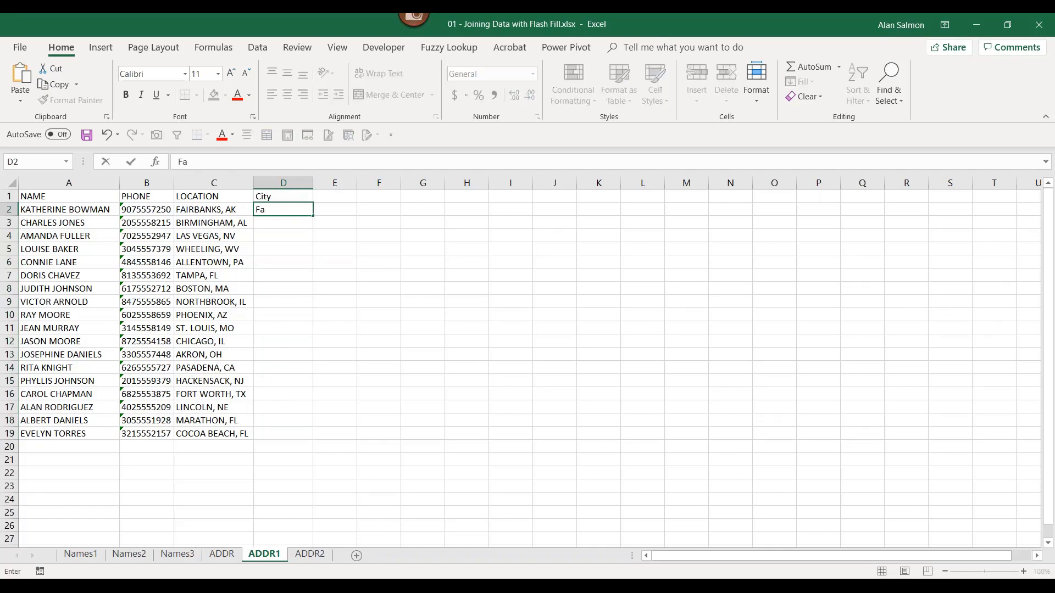
type("irbanks")
key("Return")
type("birmingham")
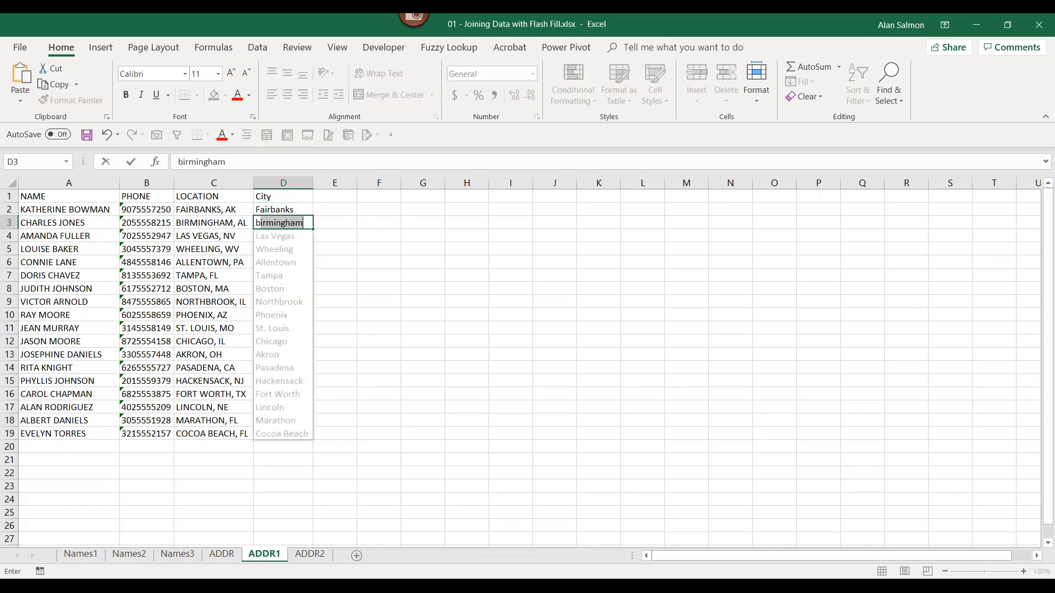
key("Return")
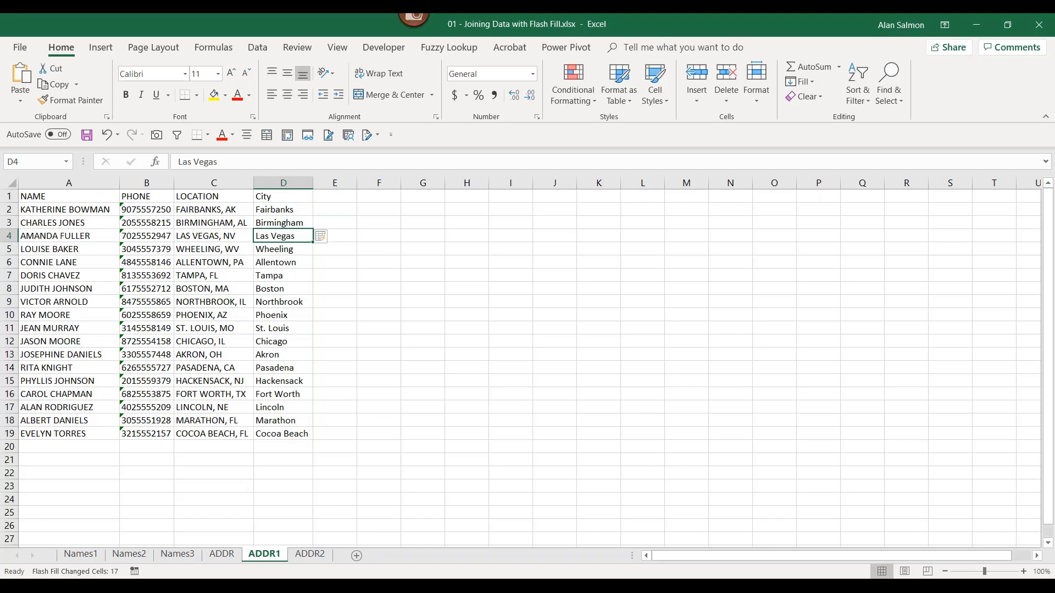
- On ADDR2, enter 'Fairbanks' in D2 and 'birmingham' in D3 to Flash Fill the City column
left_click(310, 554)
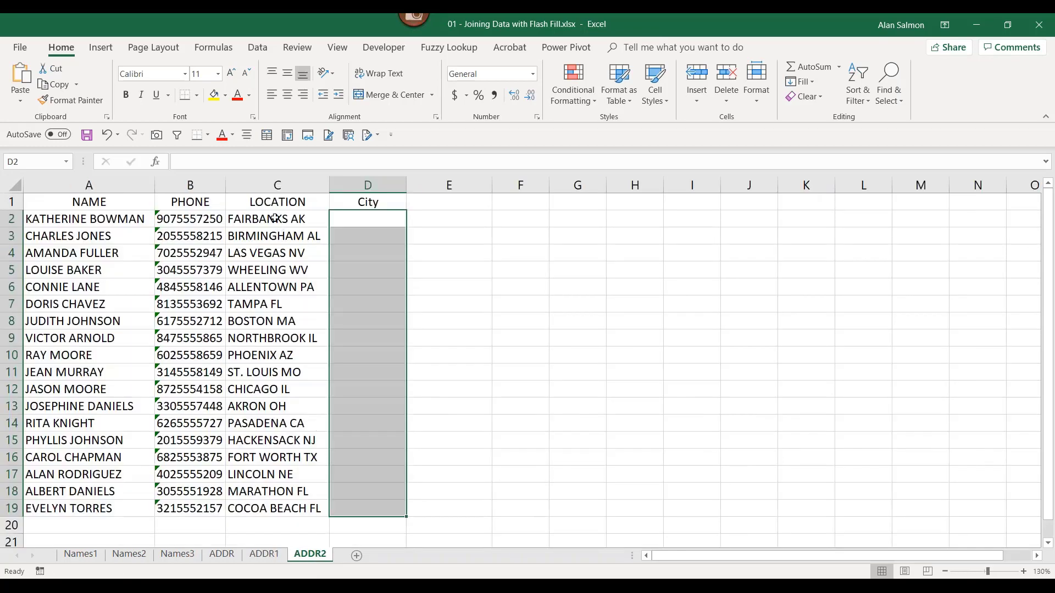
left_click(364, 220)
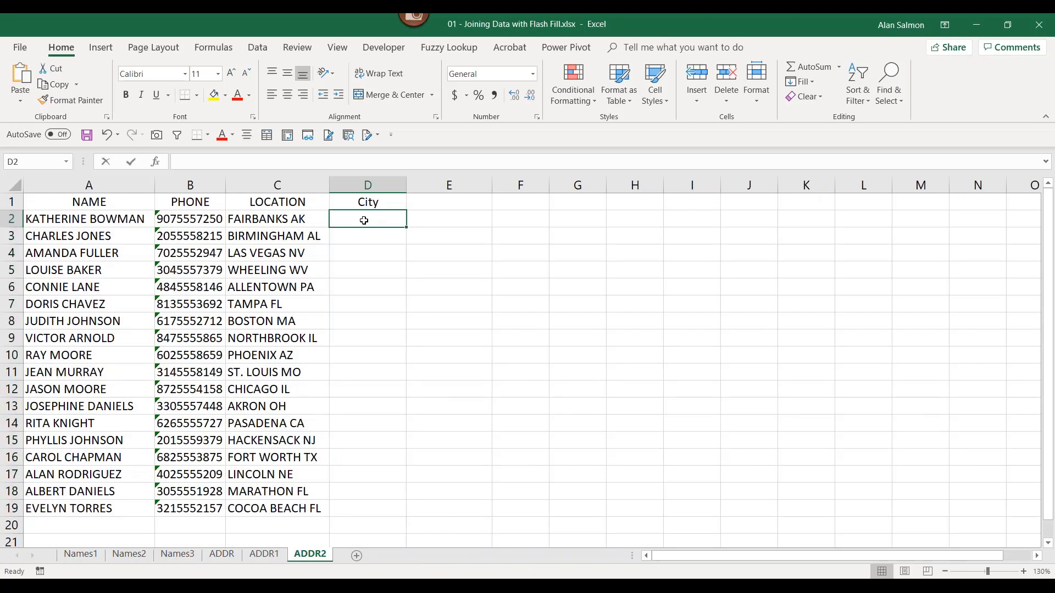
type("Fai")
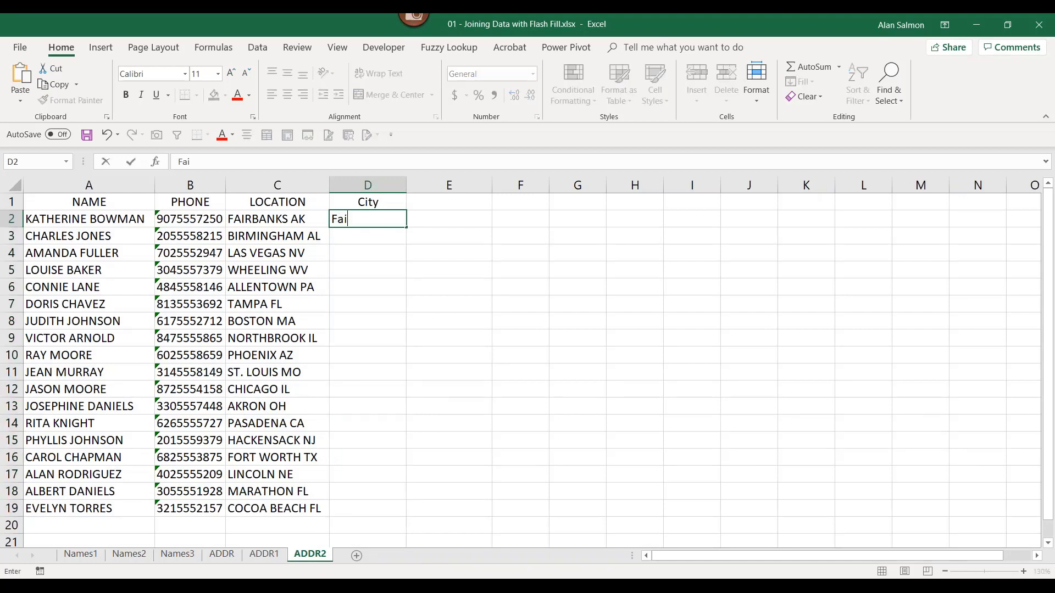
type("rbanks")
key("Return")
type("birmingham")
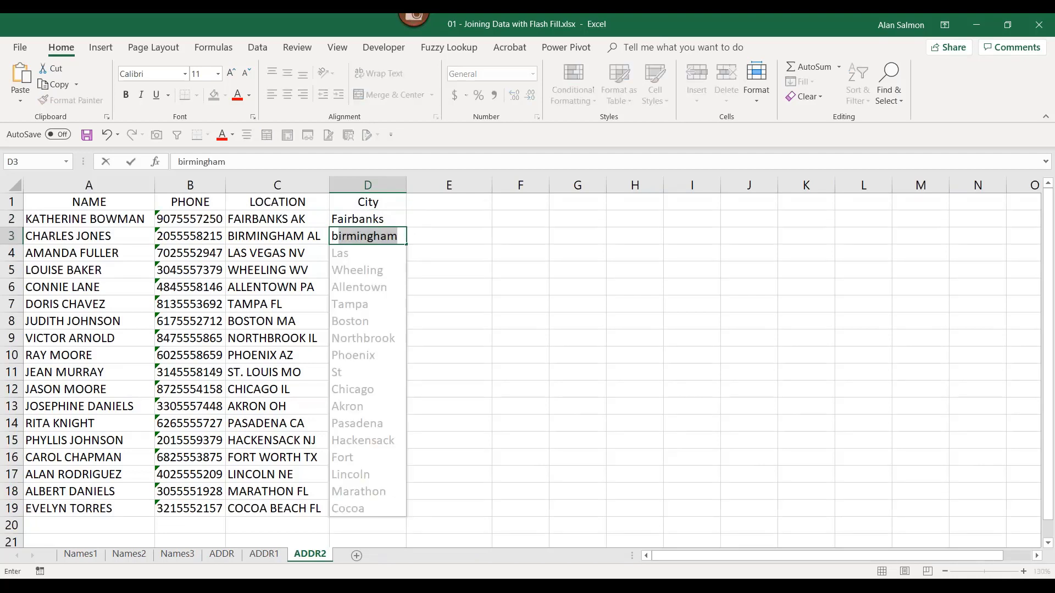
key("Return")
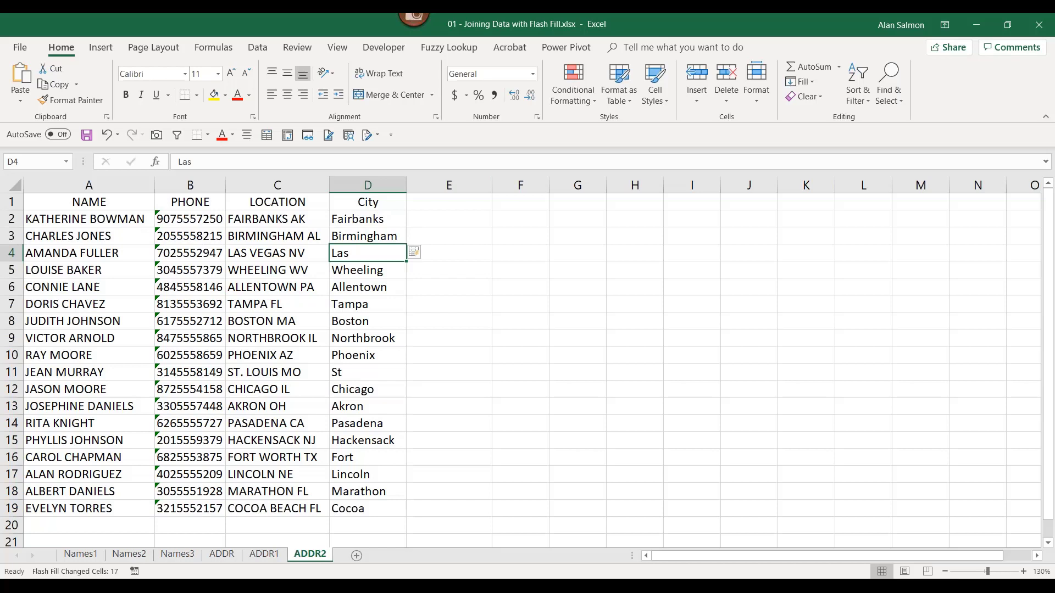
- Correct the truncated D4 entry to 'Las Vegas' so the two-word cities update
left_click(194, 162)
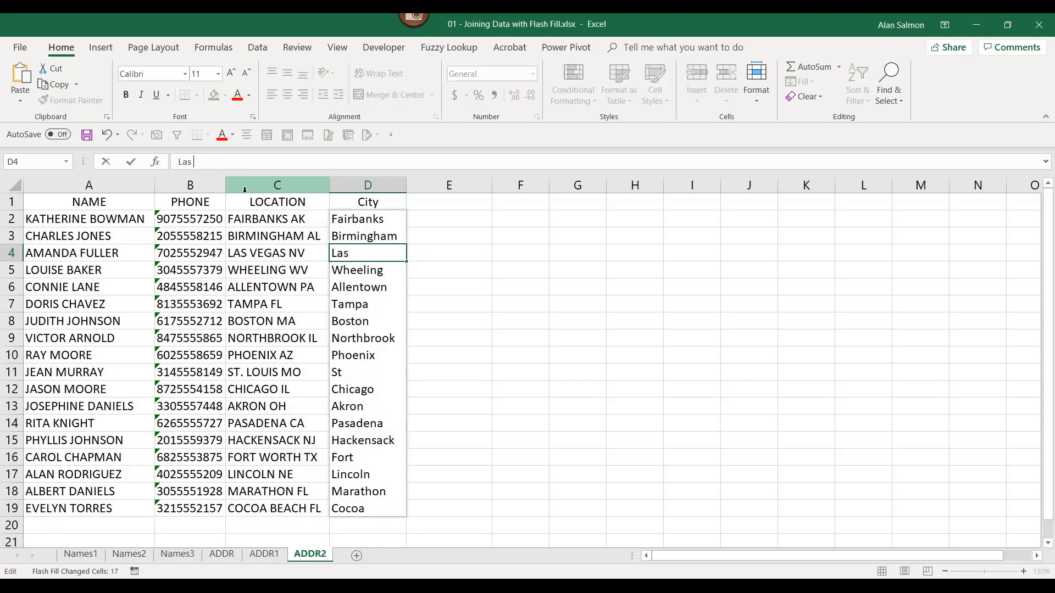
type("Vegas")
key("Return")
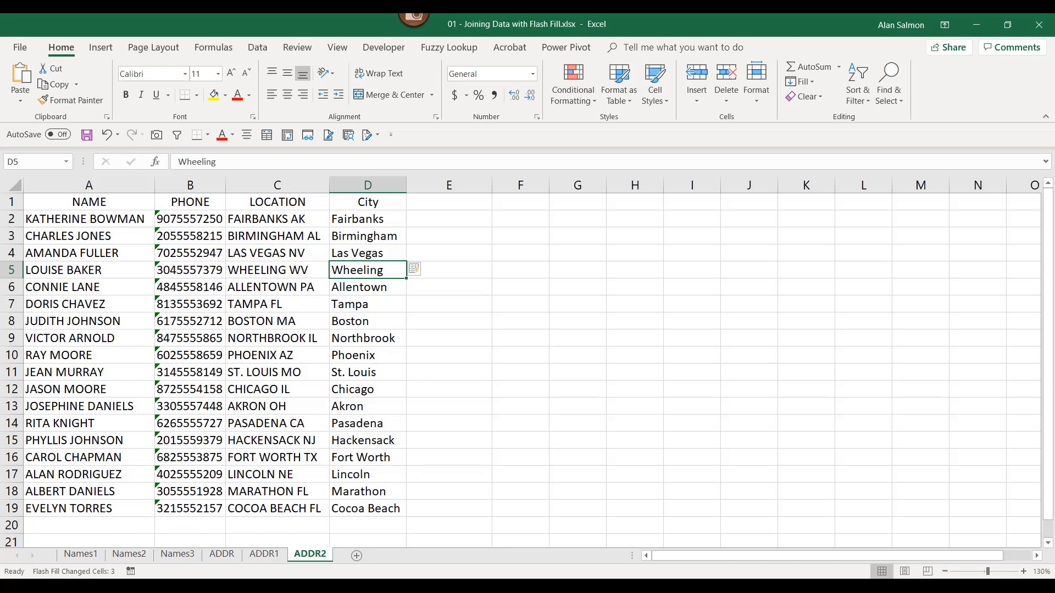
- Switch to the 04 - Fuzzy Lookup Data workbook and inspect the yellow-highlighted names in A3 and A11
mouse_move(277, 549)
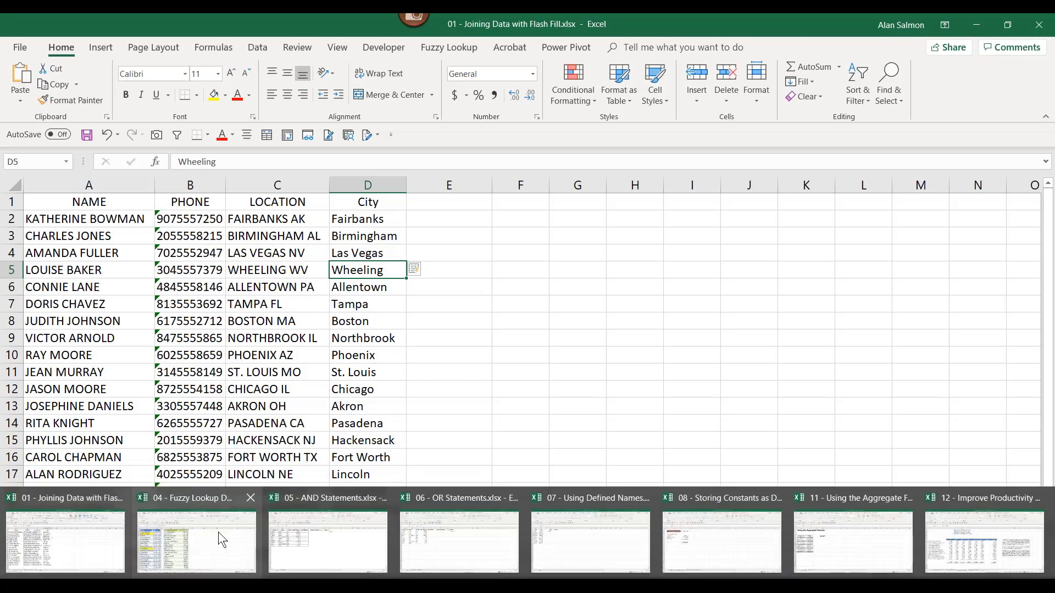
left_click(219, 532)
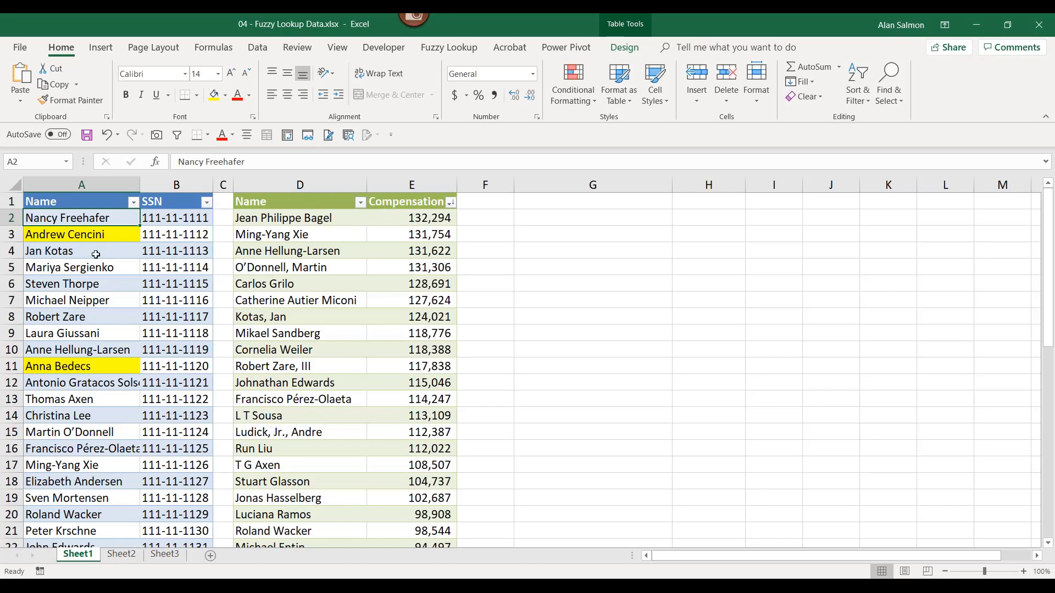
left_click(77, 234)
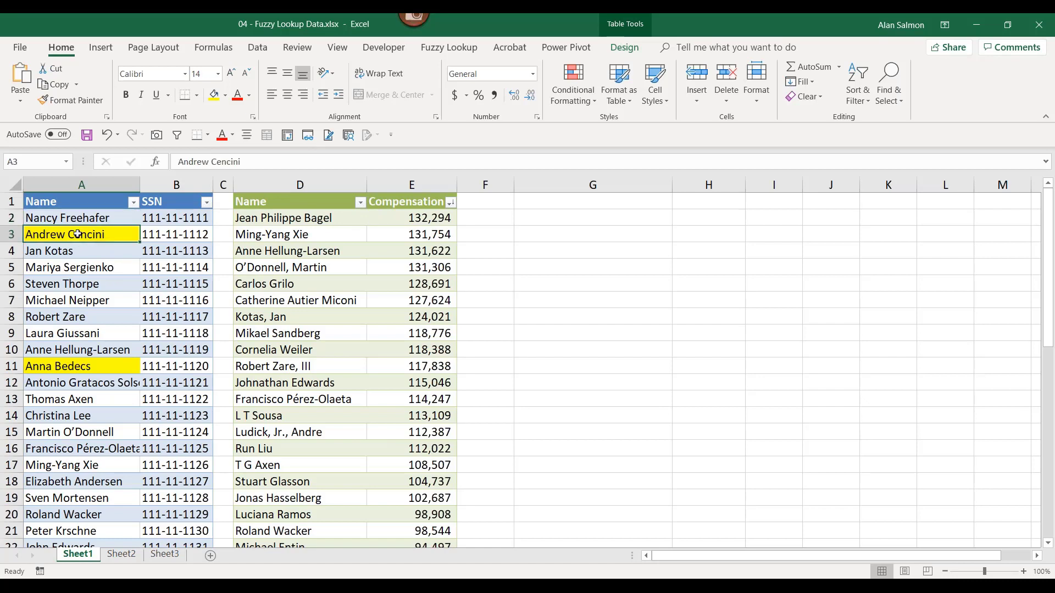
left_click(77, 366)
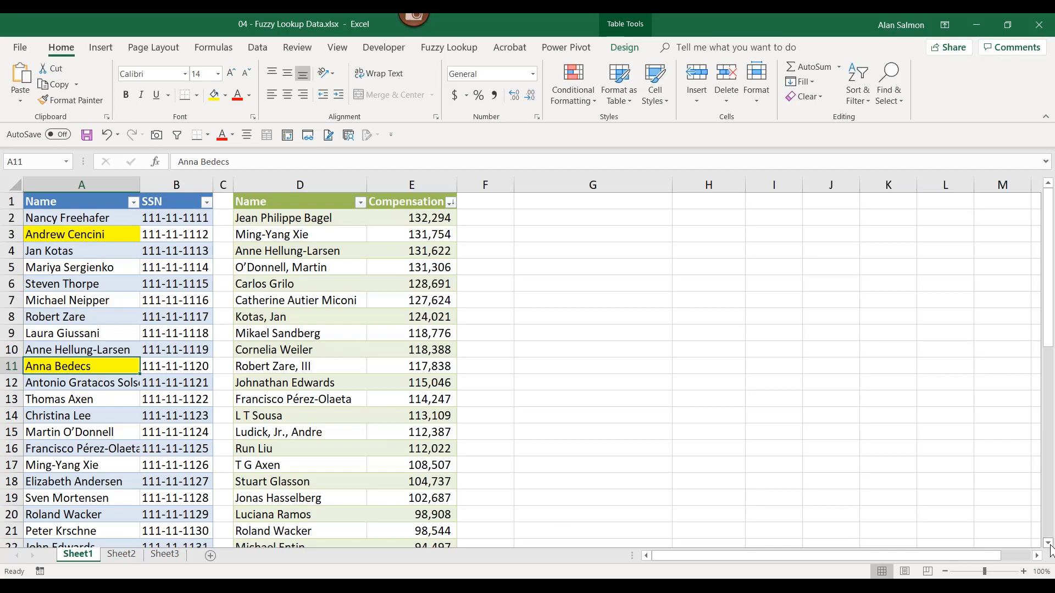
left_click(1048, 544)
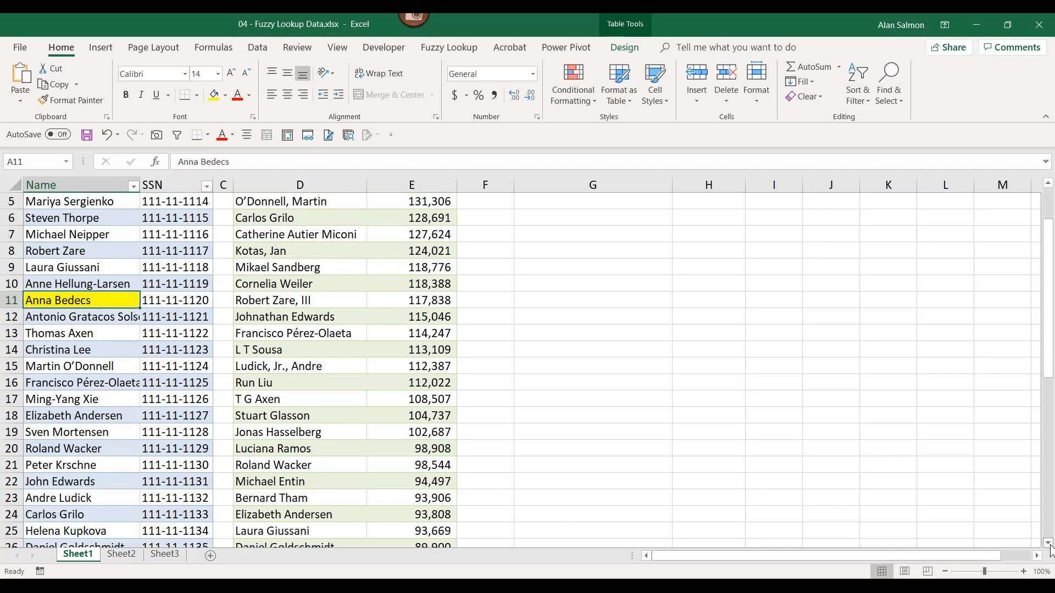
left_click(1048, 544)
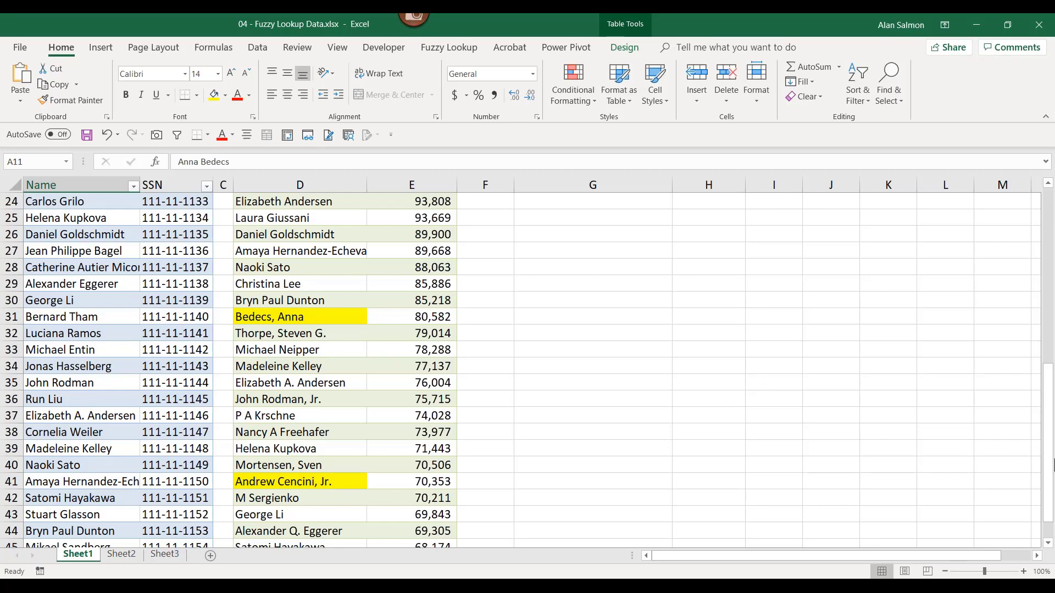
scroll(1050, 437, "up", 8)
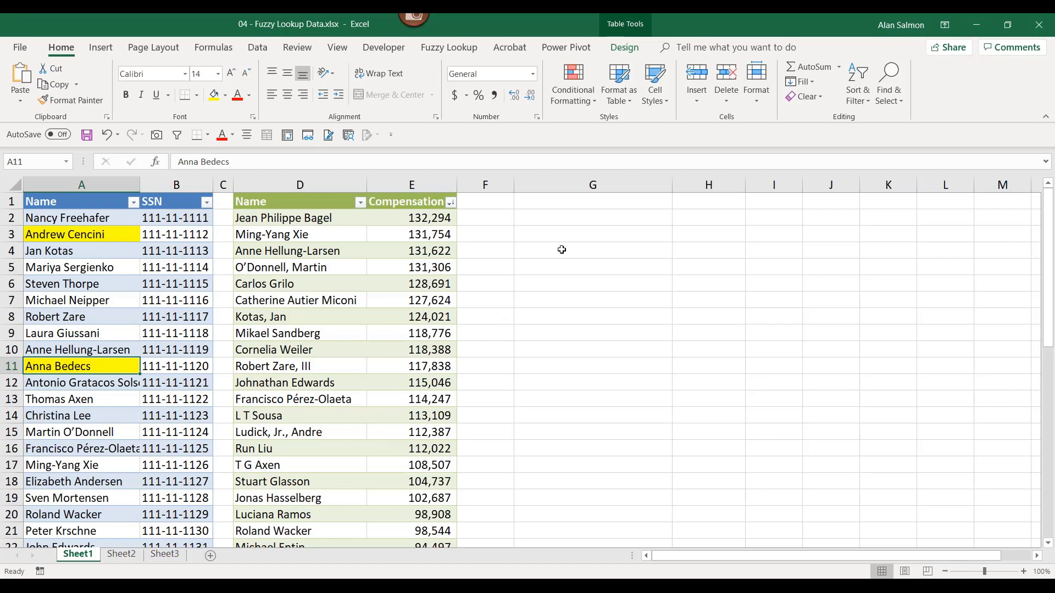
- With G1 selected, open the Fuzzy Lookup pane to match the SSN and Compensation tables on Name
left_click(587, 205)
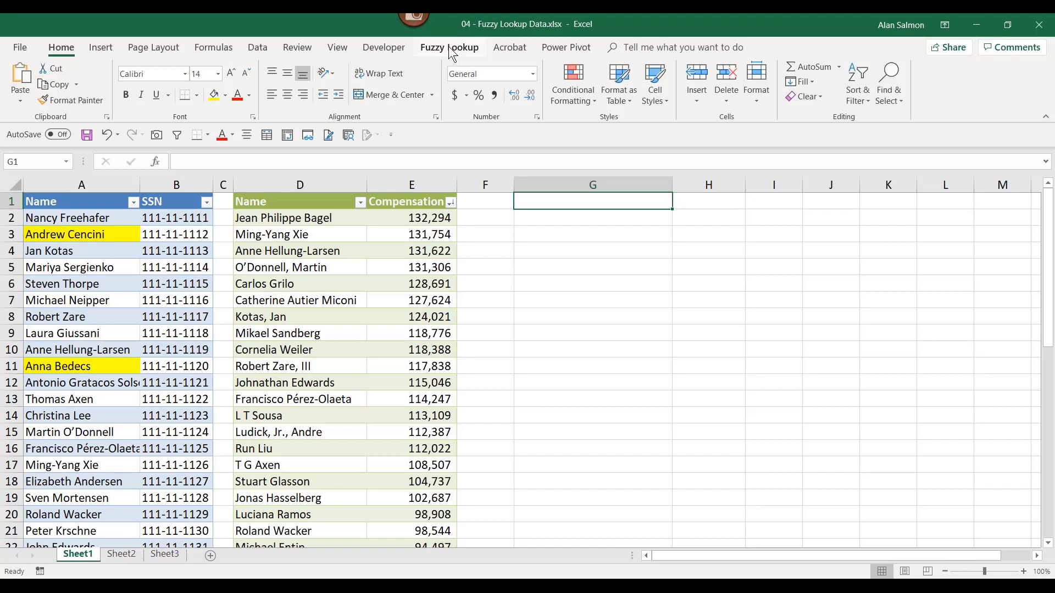
left_click(450, 49)
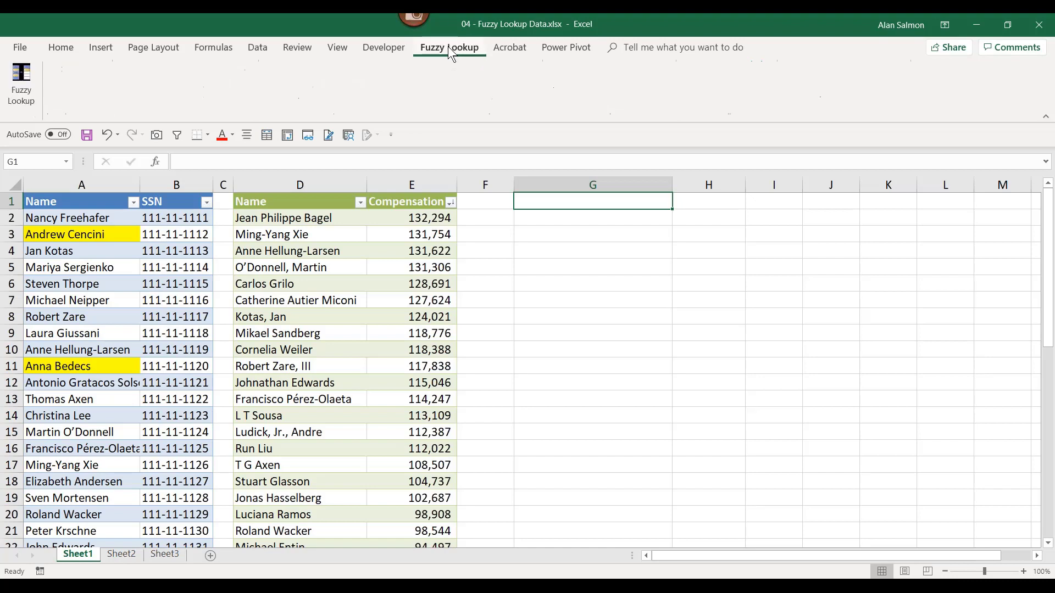
left_click(20, 79)
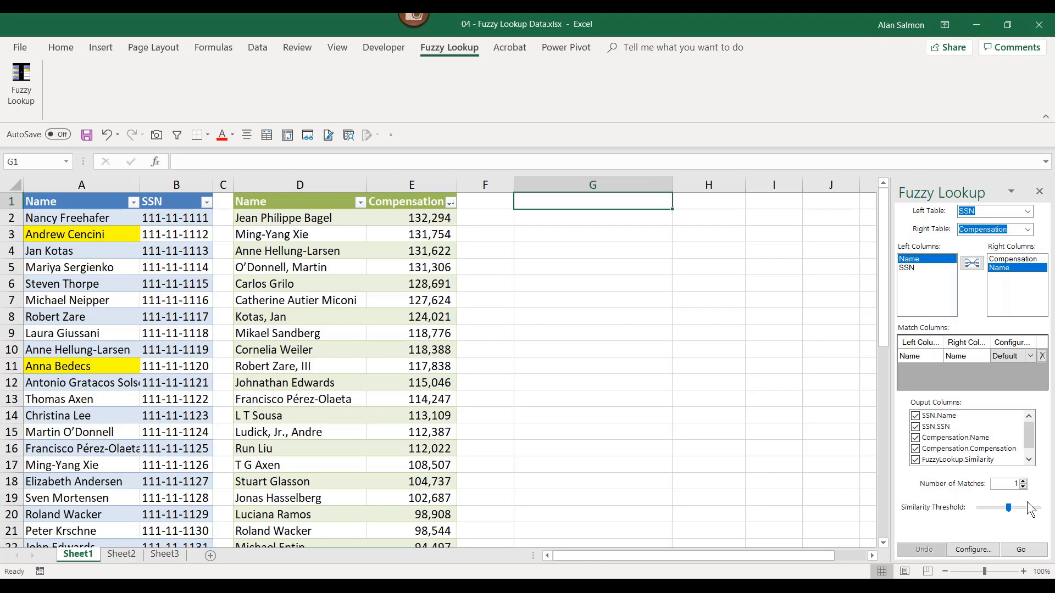
- Run Fuzzy Lookup into G1, then resize columns G and I to fit the matched names
left_click(1028, 551)
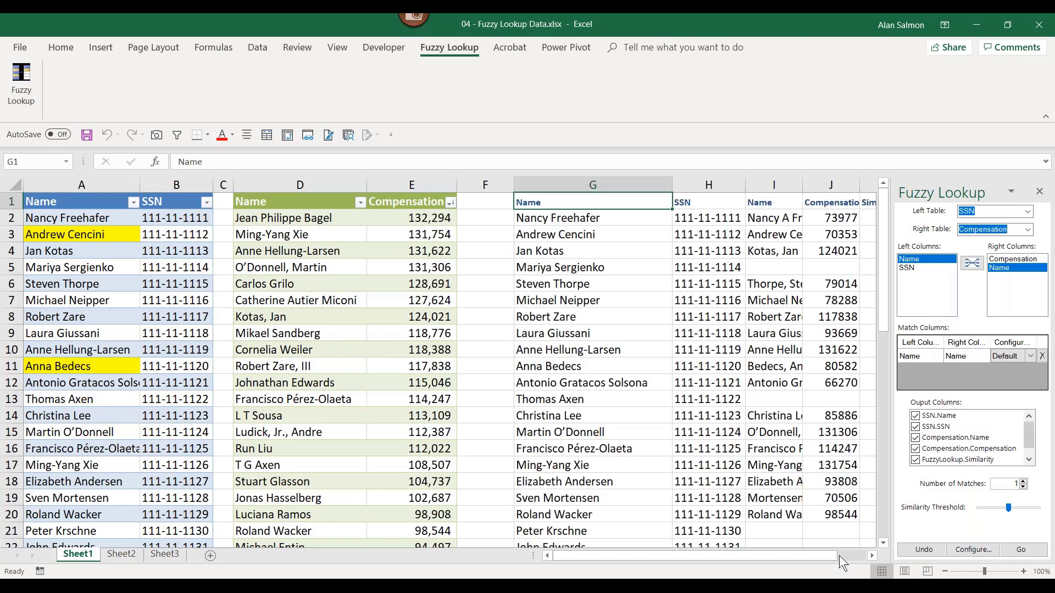
left_click(875, 556)
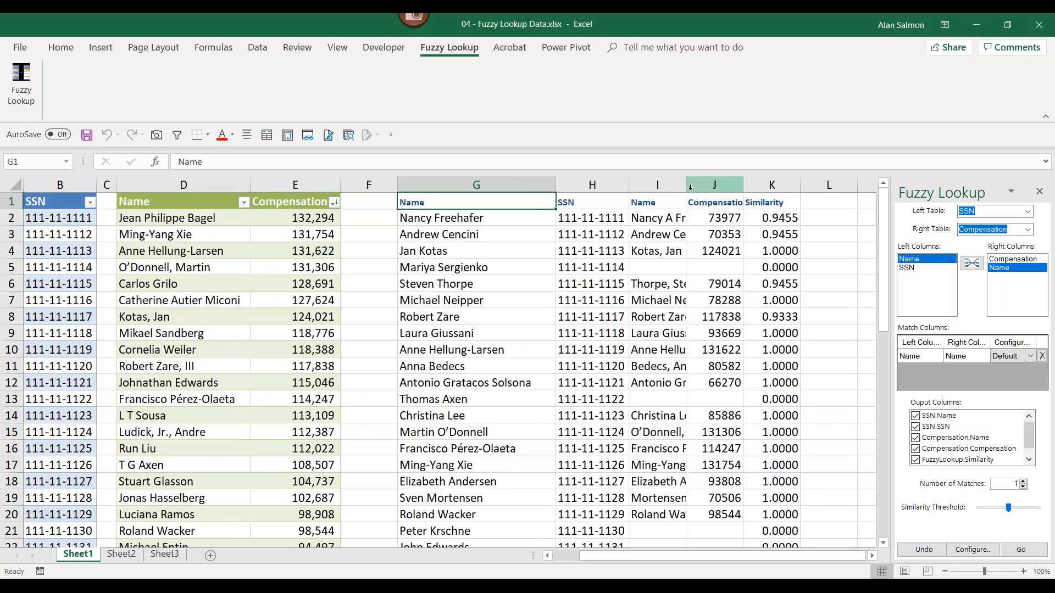
left_click_drag(686, 185, 741, 185)
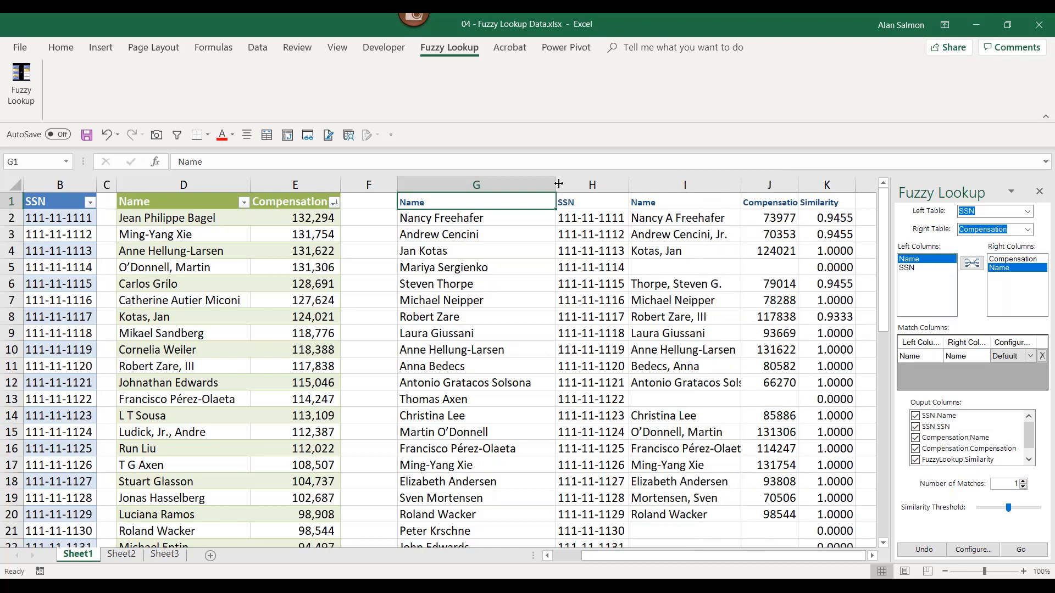
left_click_drag(558, 183, 536, 183)
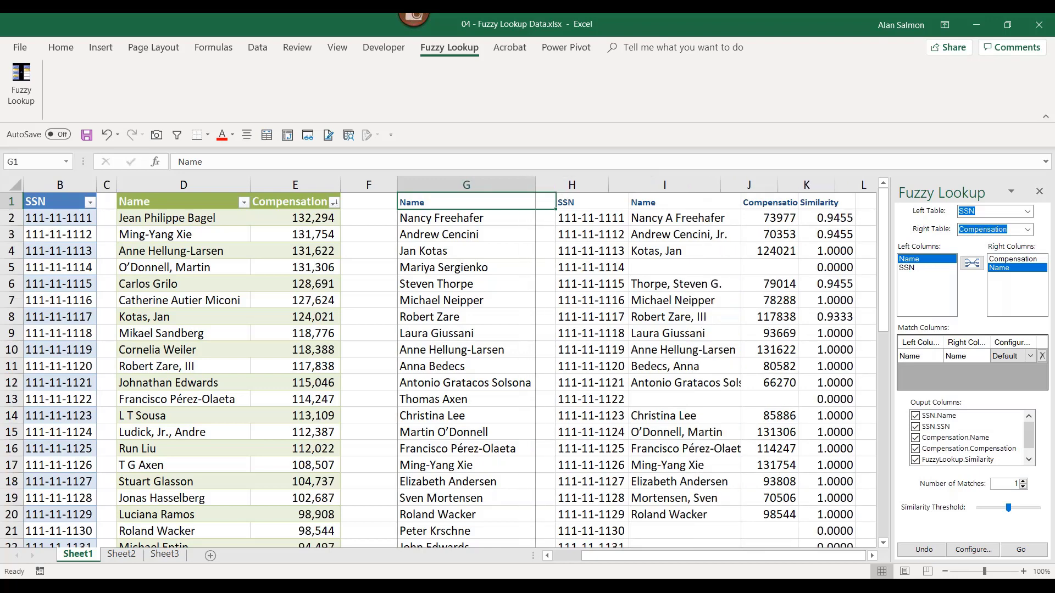
left_click(554, 185)
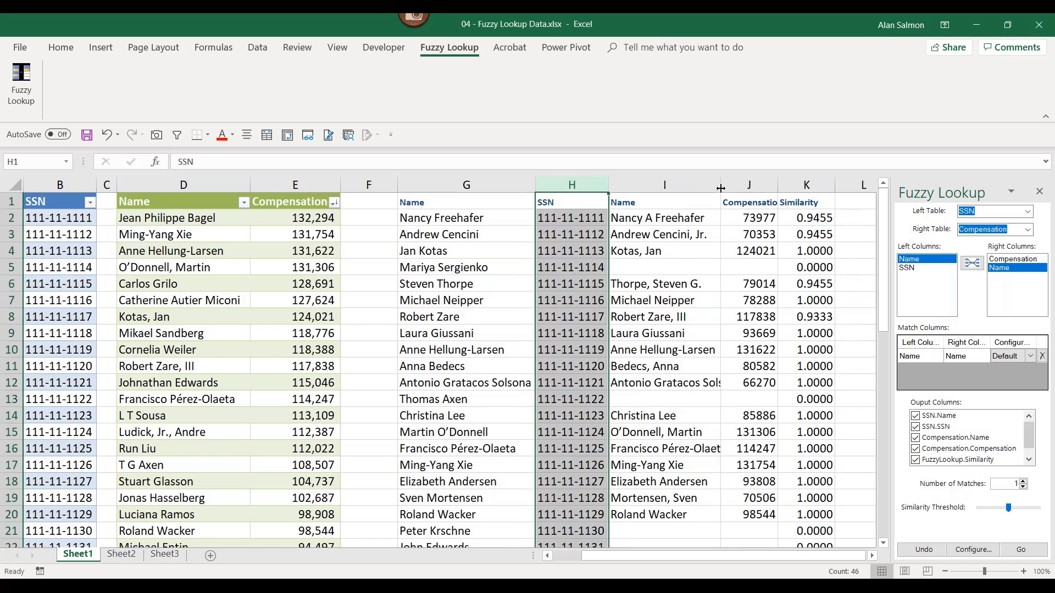
left_click_drag(721, 189, 742, 190)
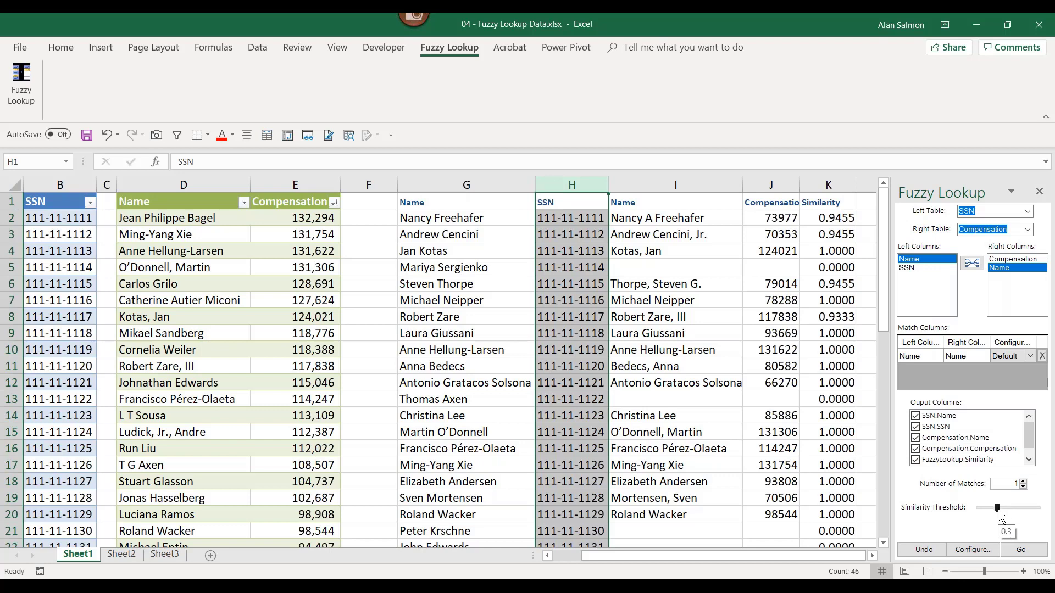
- Run the fuzzy match again, dismiss the item-not-found error, and autofit column K
left_click(1021, 550)
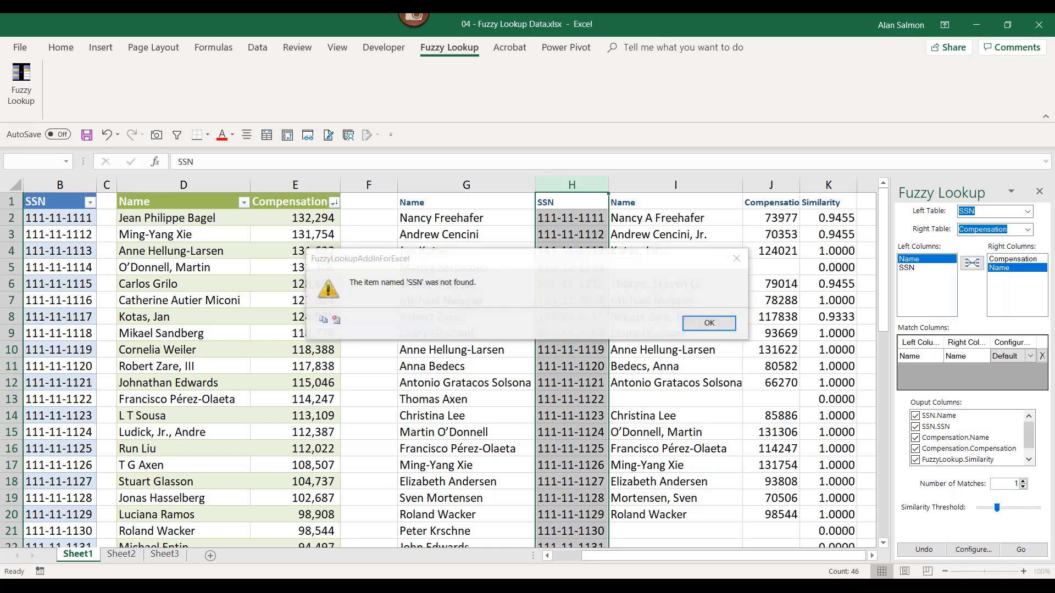
left_click(710, 322)
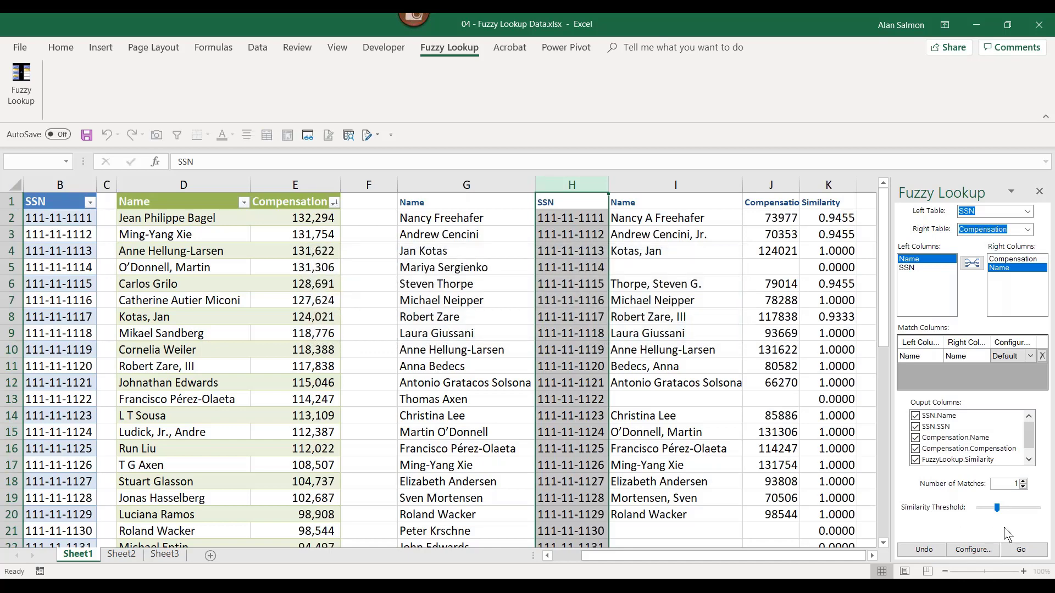
left_click_drag(998, 504, 1004, 505)
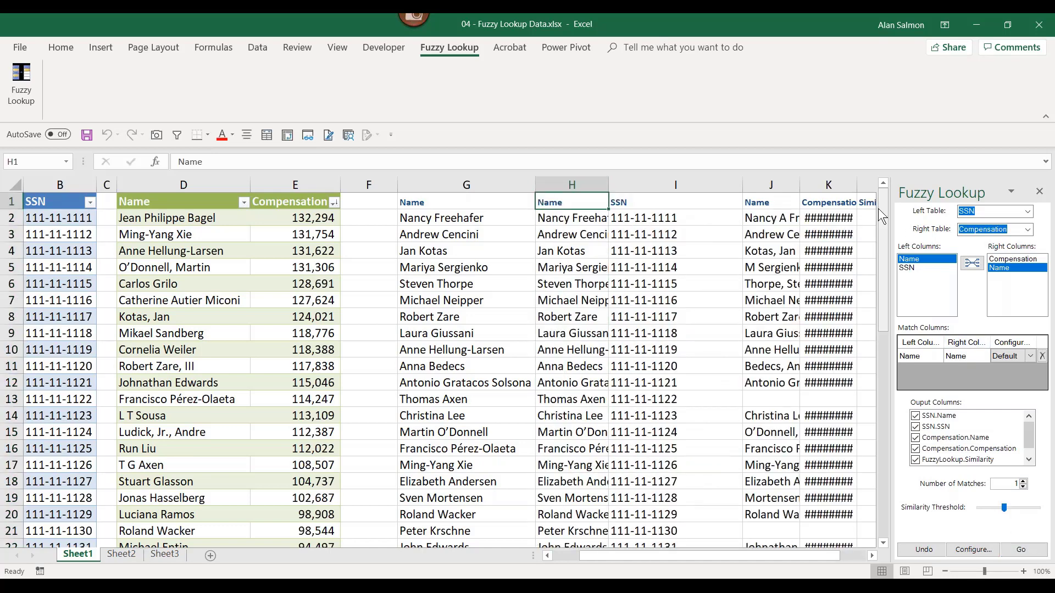
double_click(857, 185)
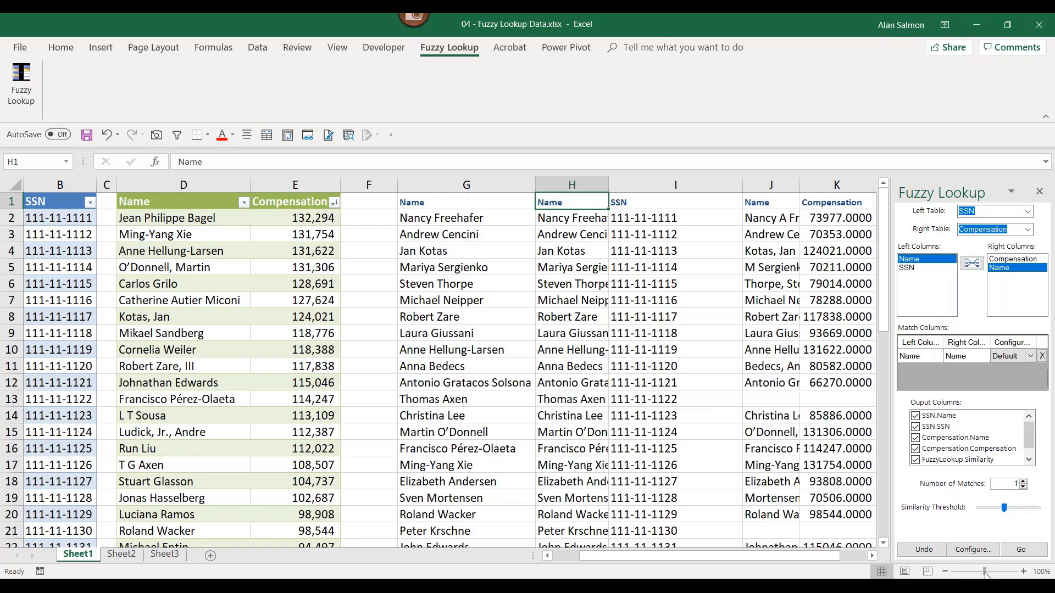
- Lower the Similarity Threshold slider and re-run the match to fill more rows
left_click_drag(986, 574, 979, 572)
left_click_drag(813, 556, 787, 556)
left_click_drag(1004, 507, 991, 507)
left_click(1021, 549)
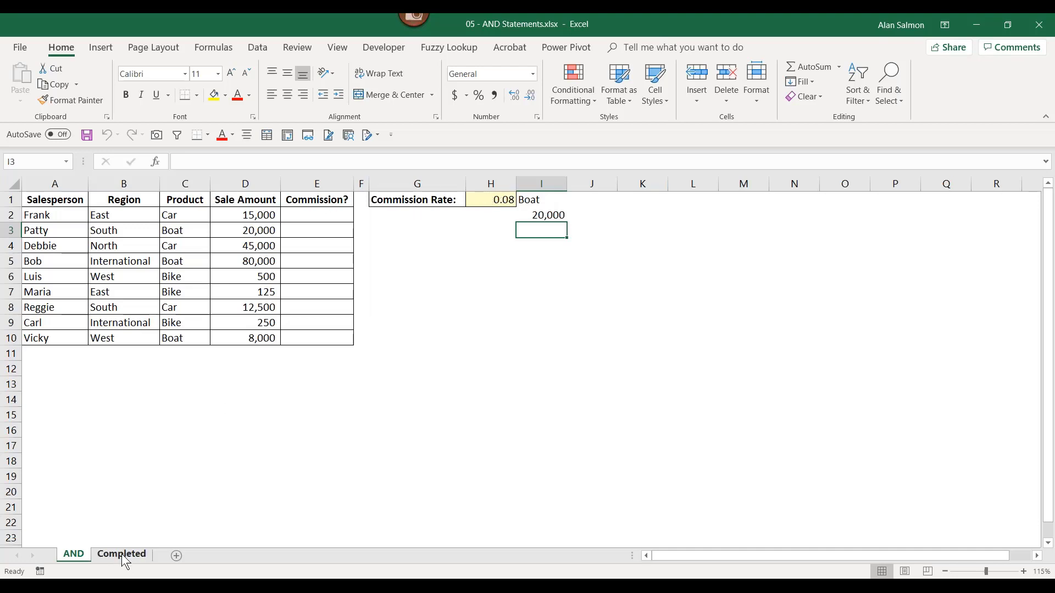
- Show the Completed sheet and inspect E4's IF(AND) formula giving 3600 for the 45,000 car sale
left_click(121, 554)
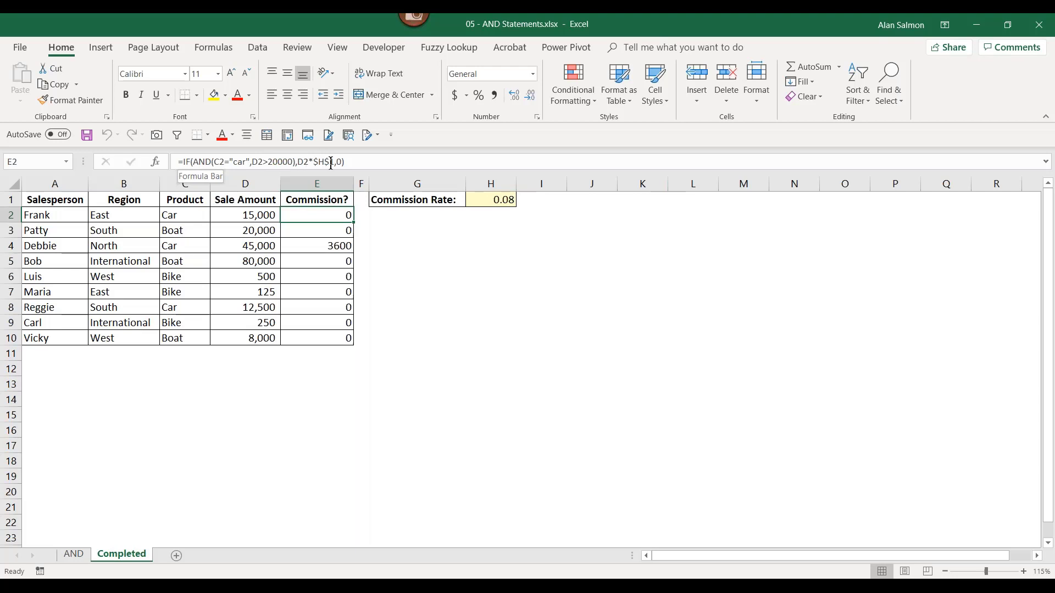
left_click(317, 243)
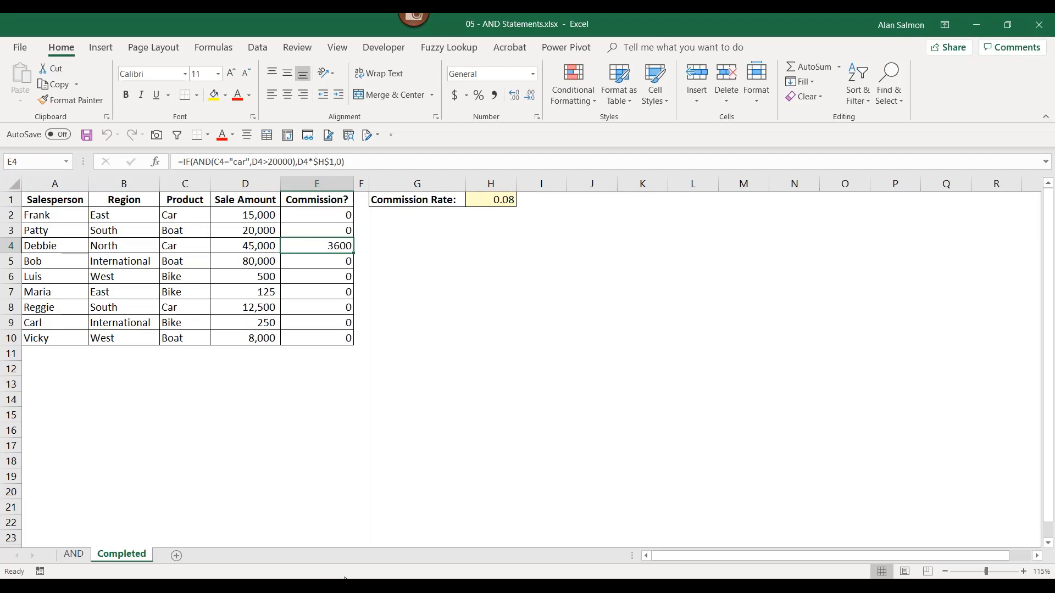
mouse_move(345, 583)
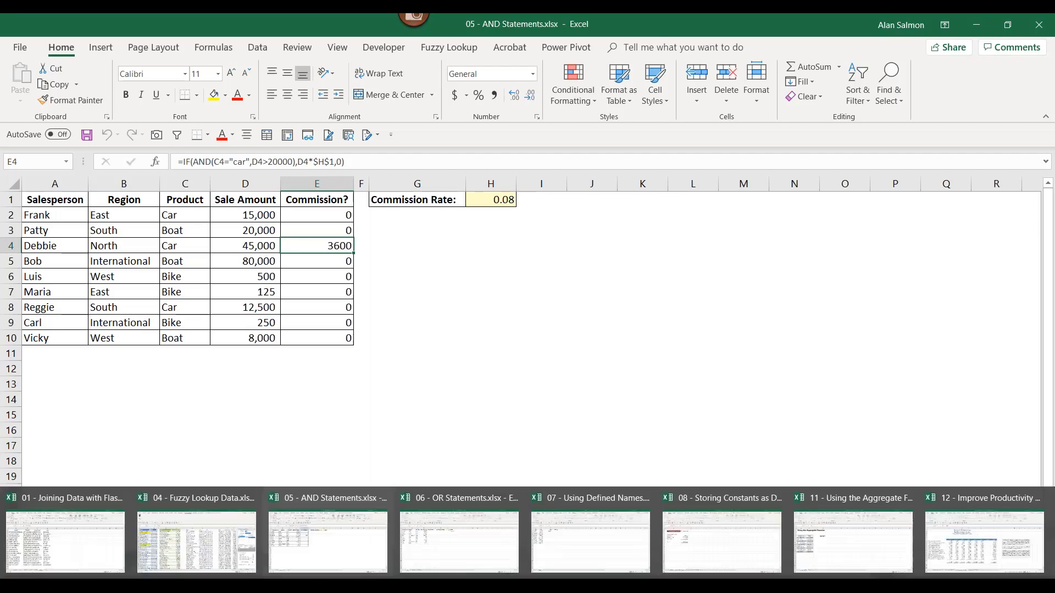
- Bring the 06 - OR Statements workbook to the front and dismiss the Quick Analysis suggestion
left_click(444, 524)
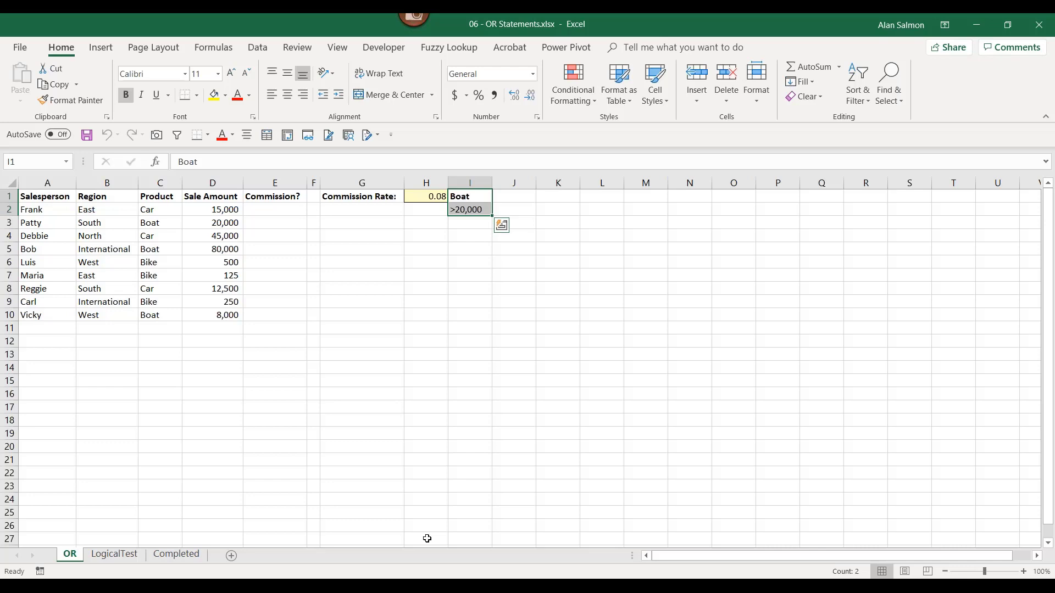
key("Delete")
- On the Completed sheet, review the IF(OR(...)) commission formulas in E2 through E5
left_click(175, 555)
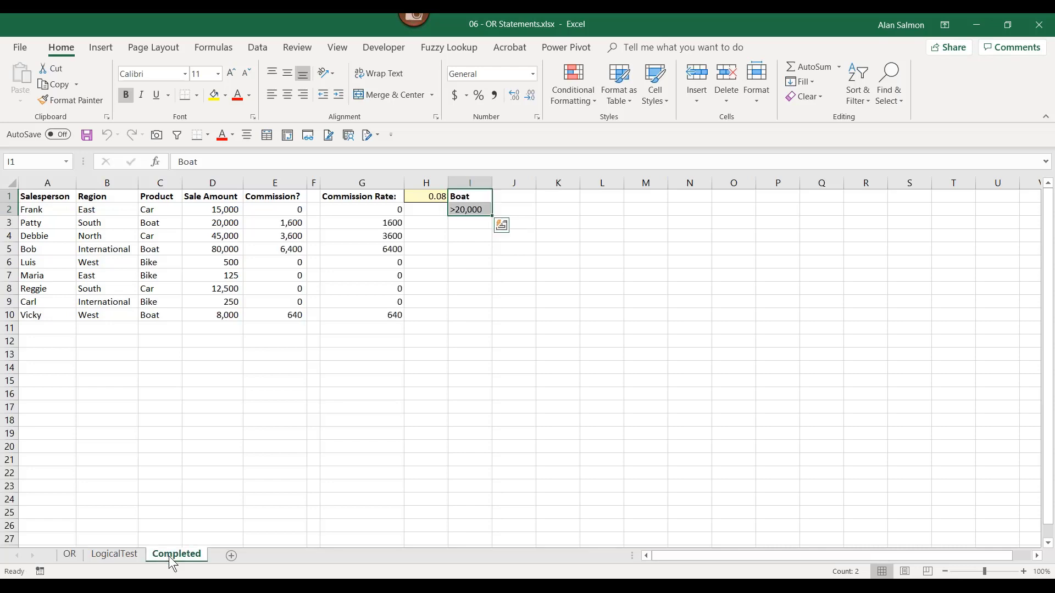
left_click(297, 211)
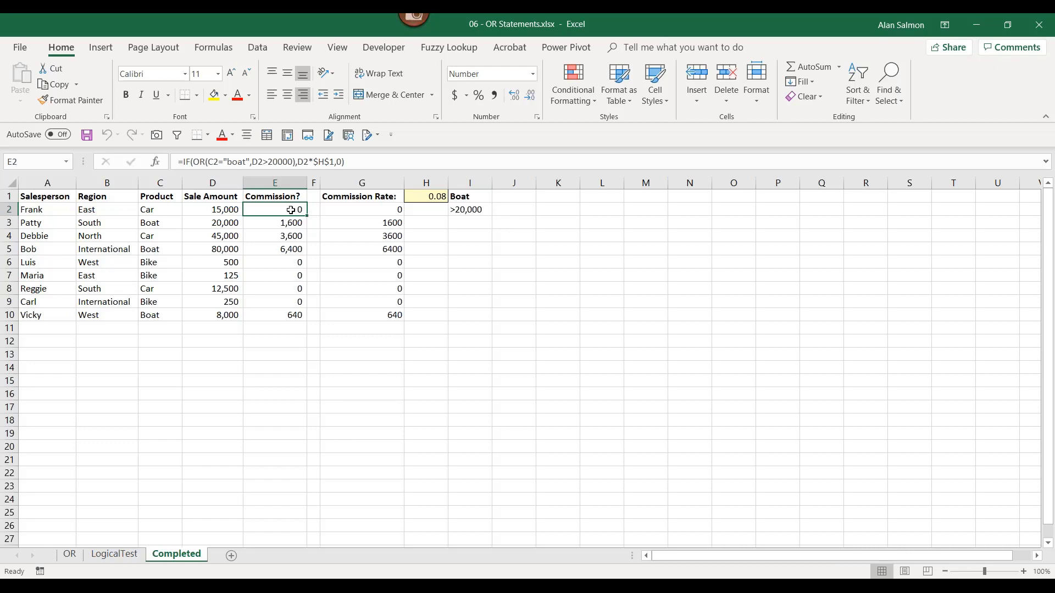
left_click(293, 224)
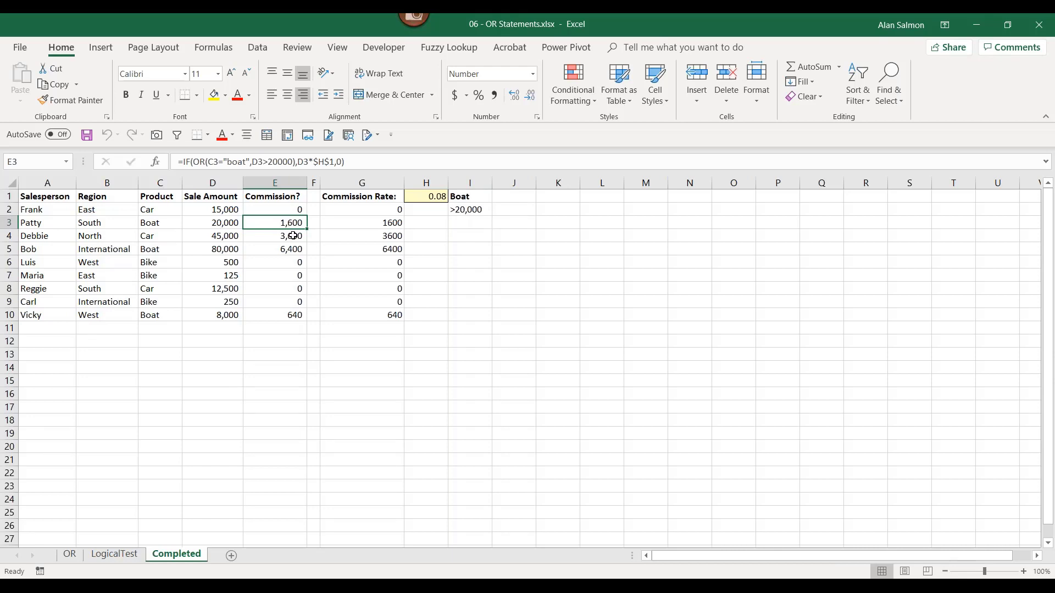
left_click(293, 235)
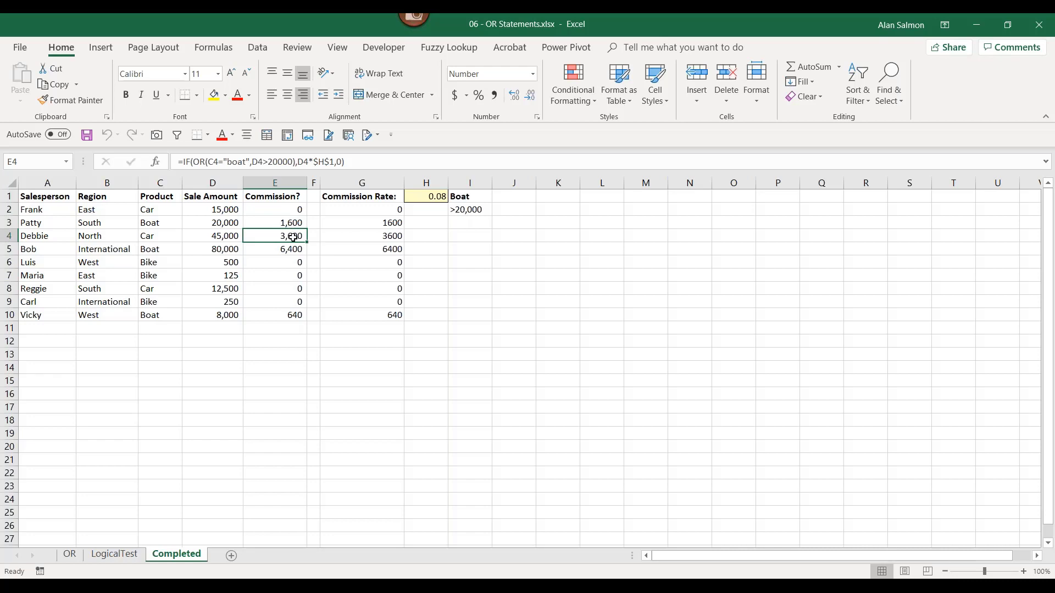
left_click(289, 252)
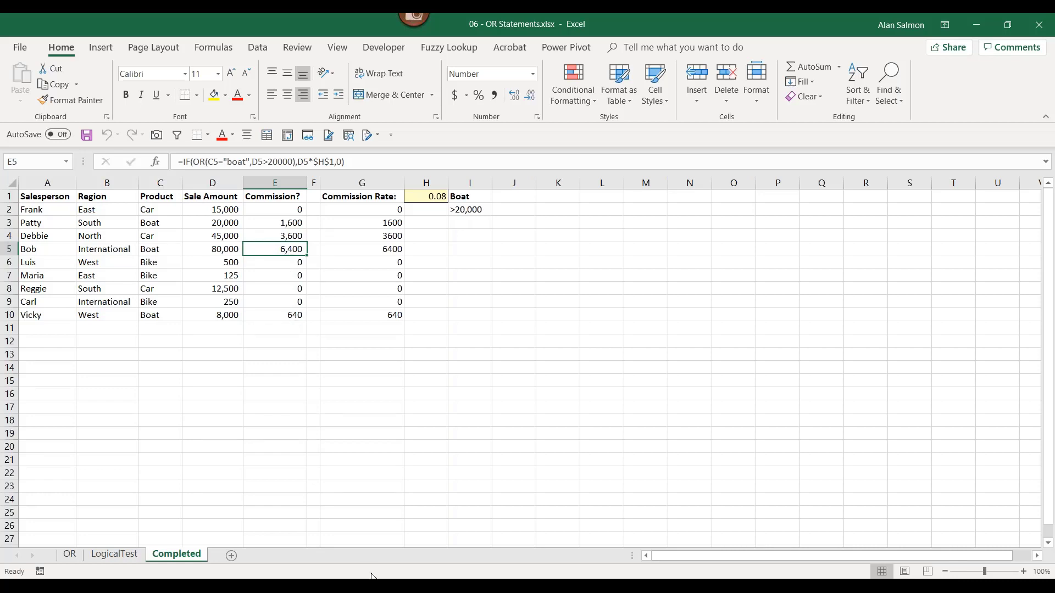
mouse_move(374, 585)
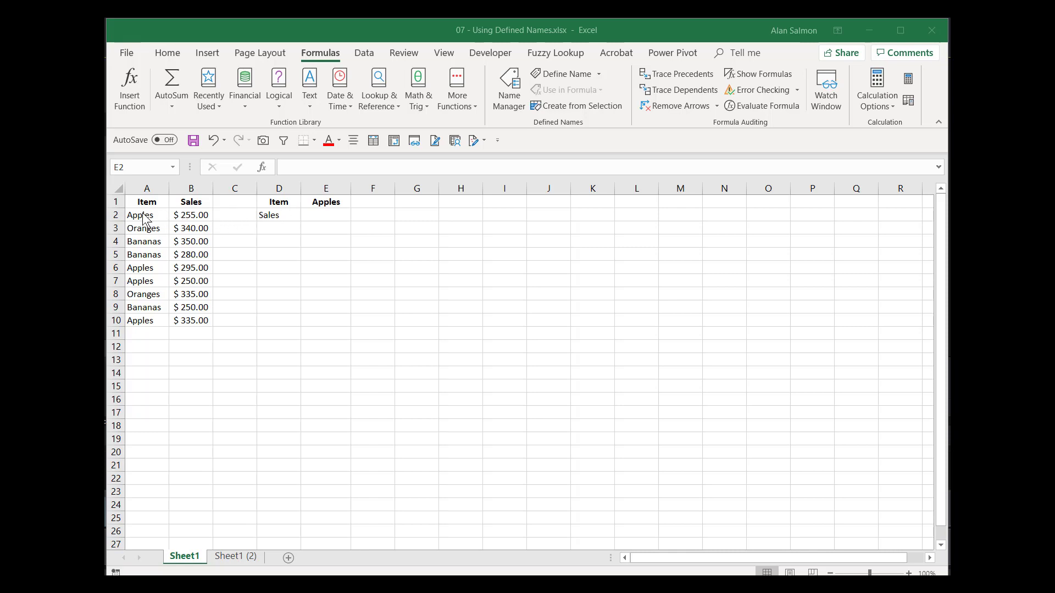
- Enter =SUMIF(A2:A10,E1,B2:B10) in E2 to total the Apples sales
left_click(318, 214)
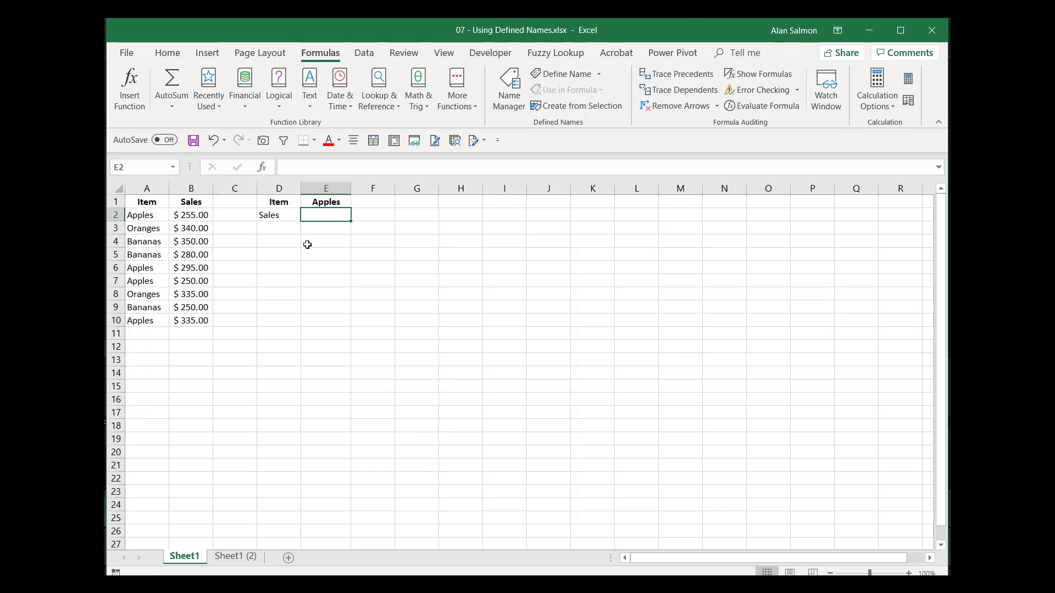
type("=su")
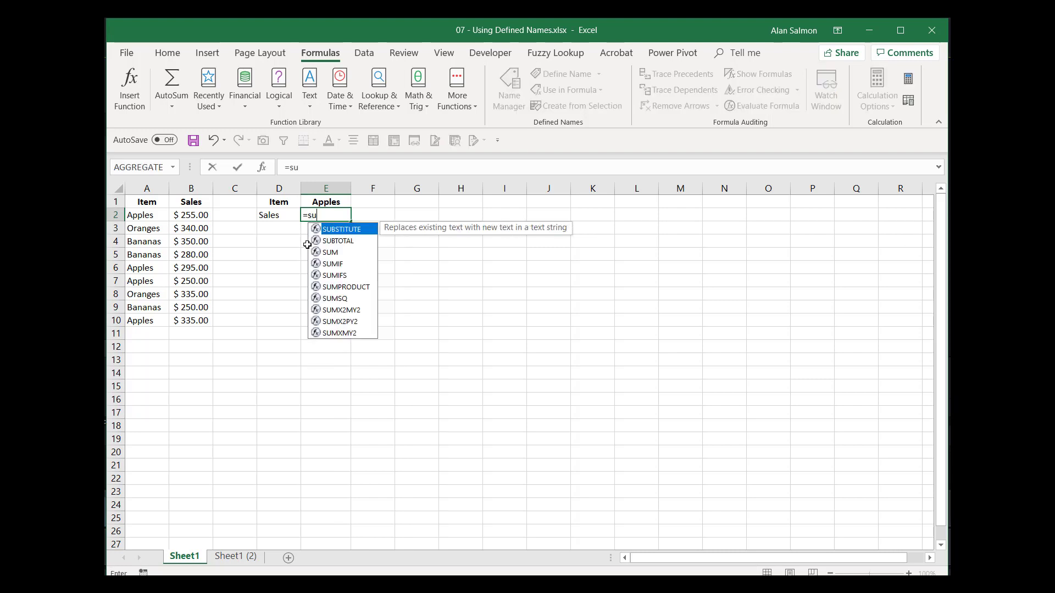
type("mif")
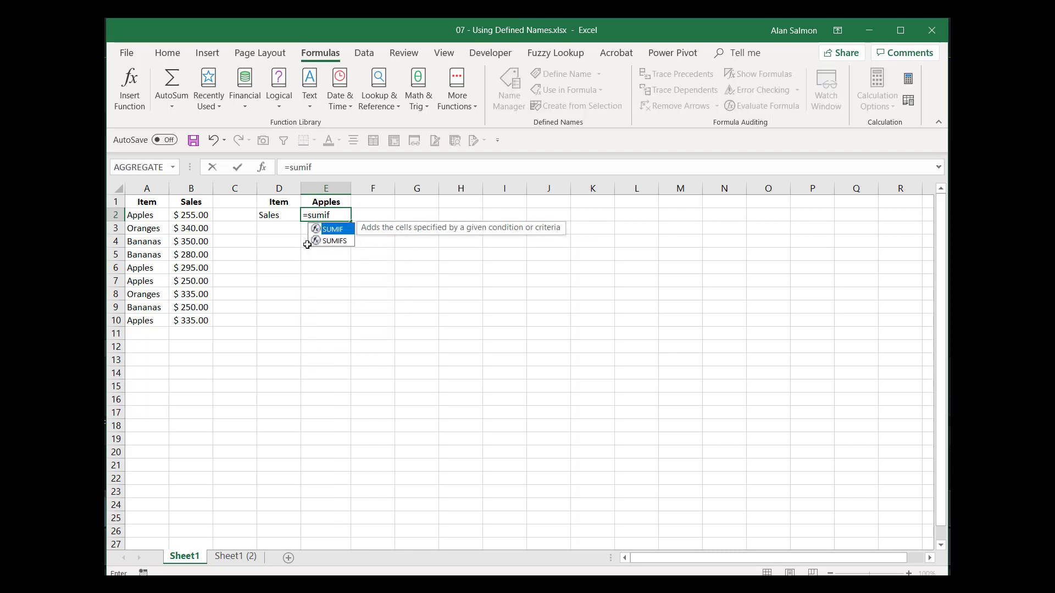
type("(")
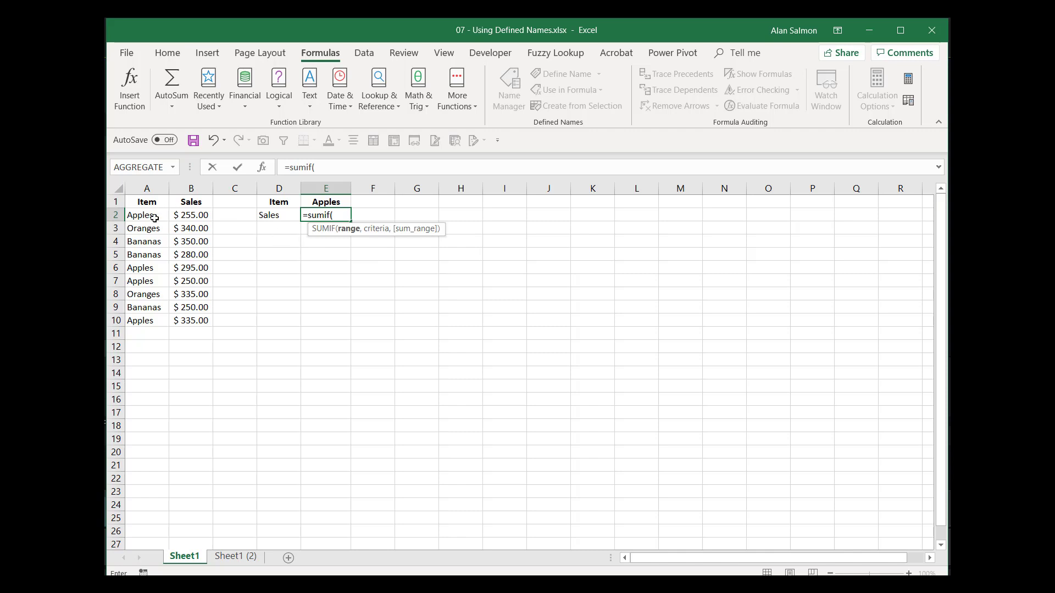
left_click(144, 218)
left_click_drag(144, 218, 154, 318)
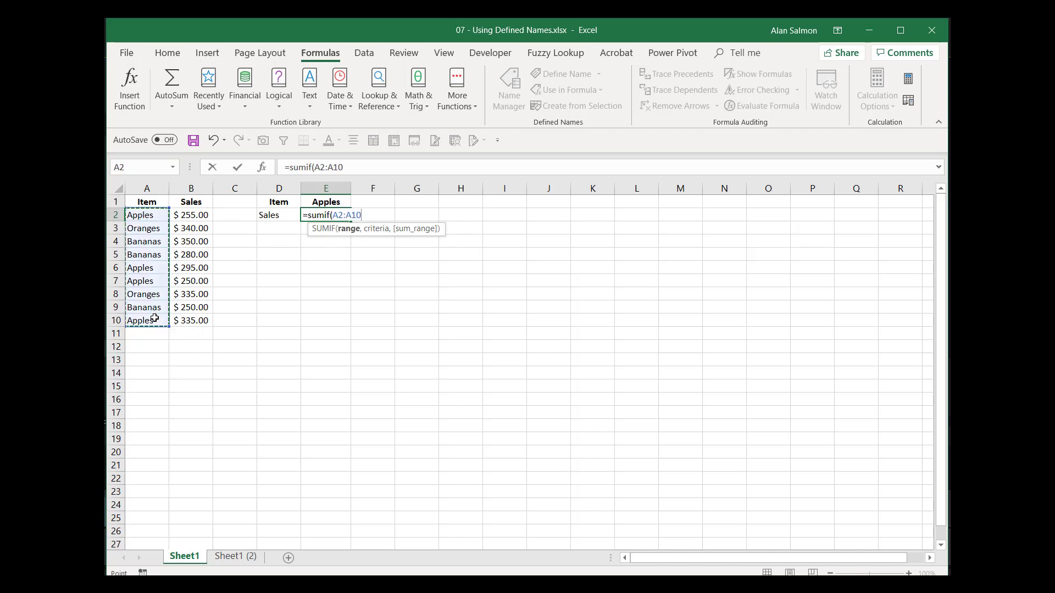
type(",")
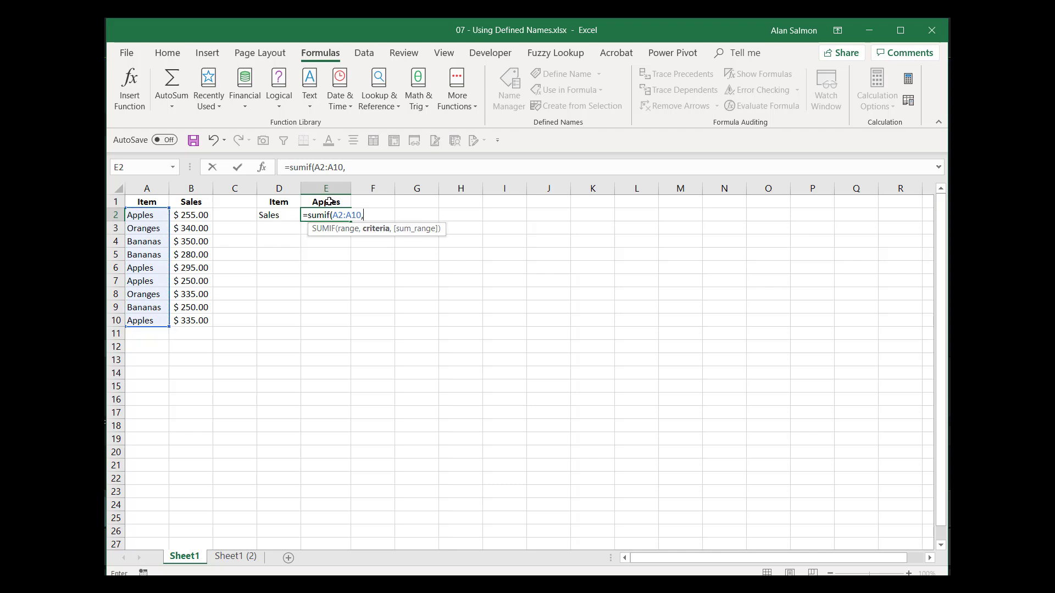
left_click(329, 202)
type(",")
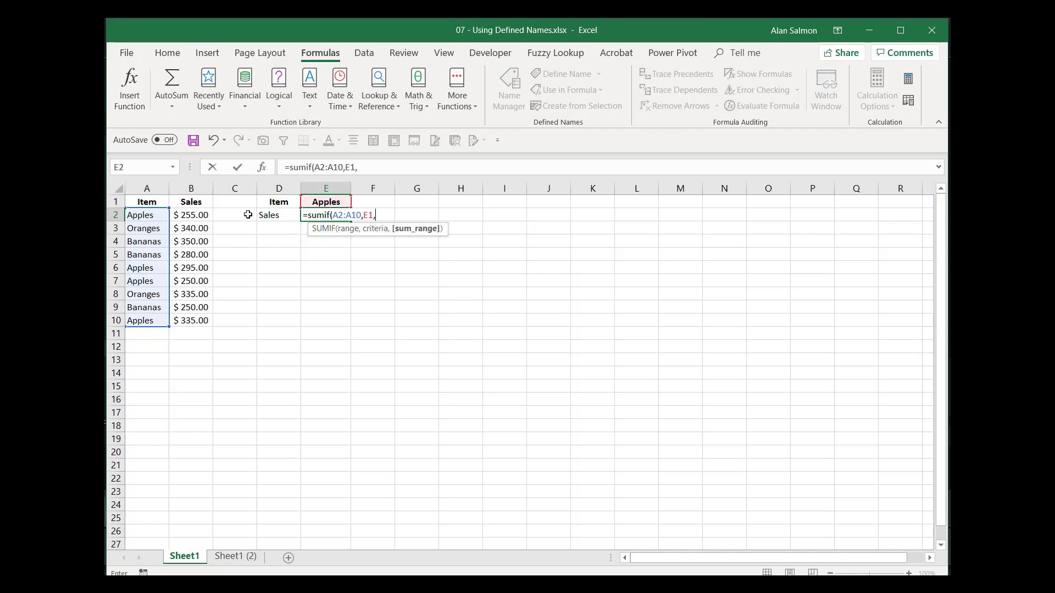
left_click_drag(203, 215, 201, 323)
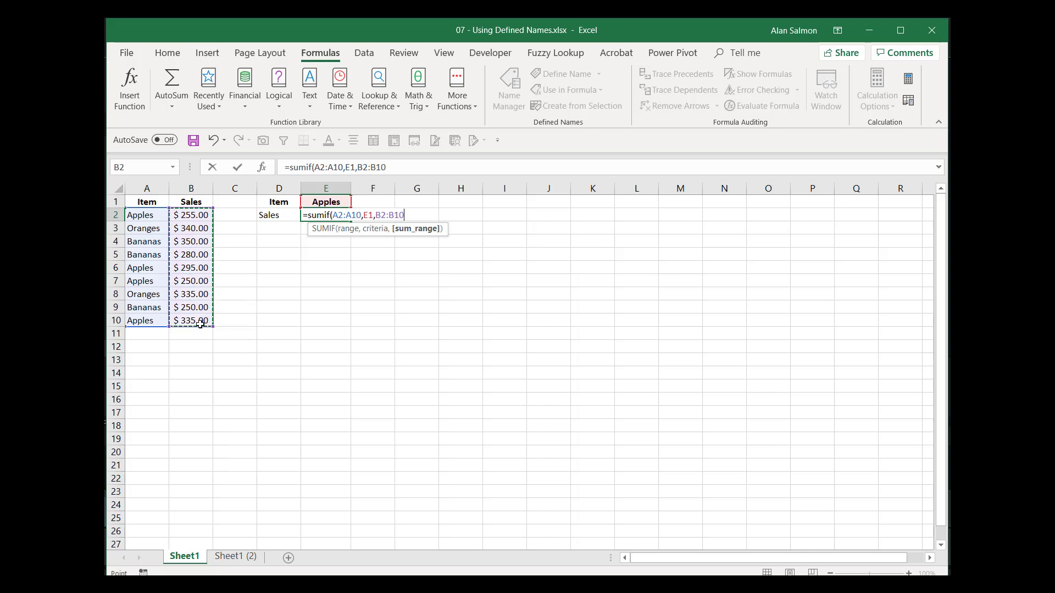
key("Return")
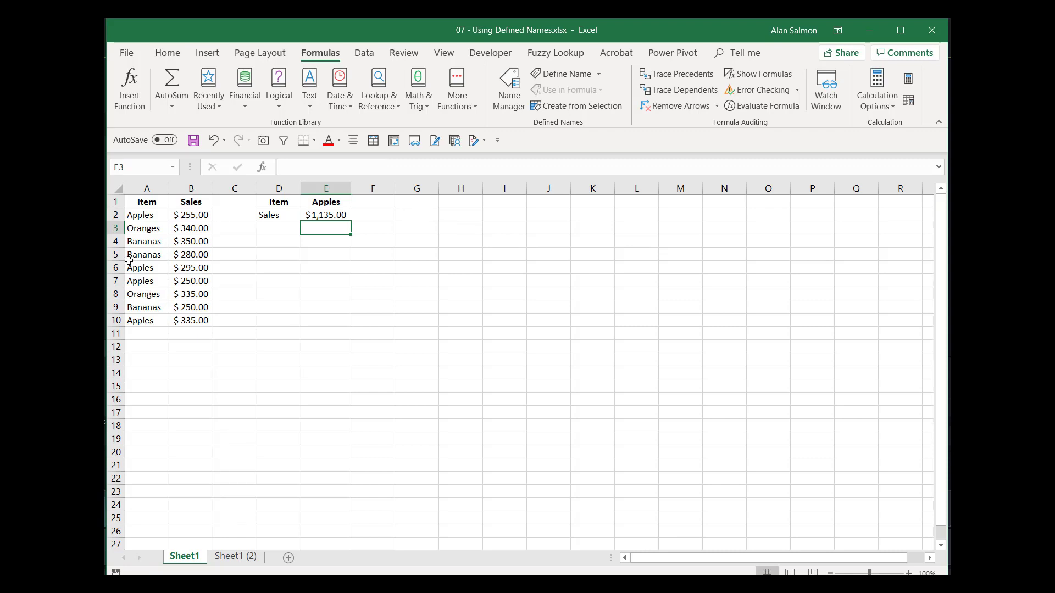
- Define the name Item for the item list A2:A10
left_click(142, 215)
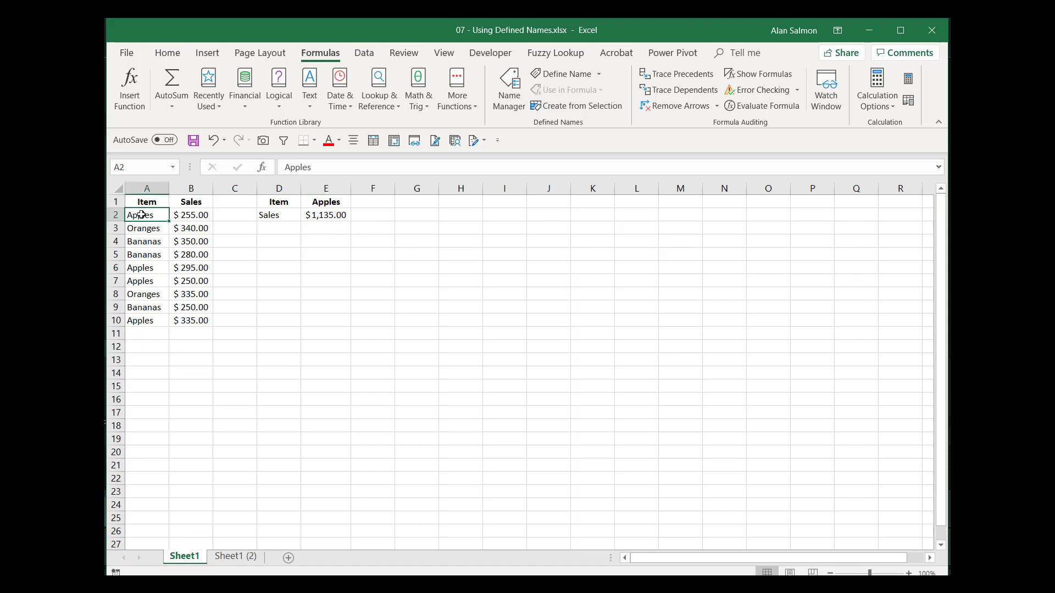
left_click_drag(141, 215, 141, 321)
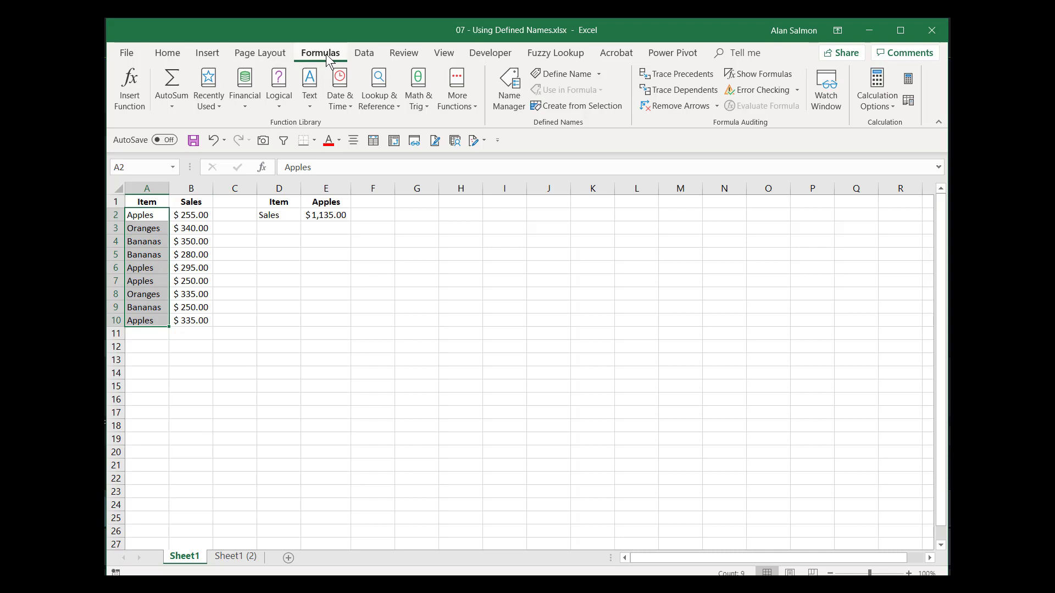
left_click(548, 78)
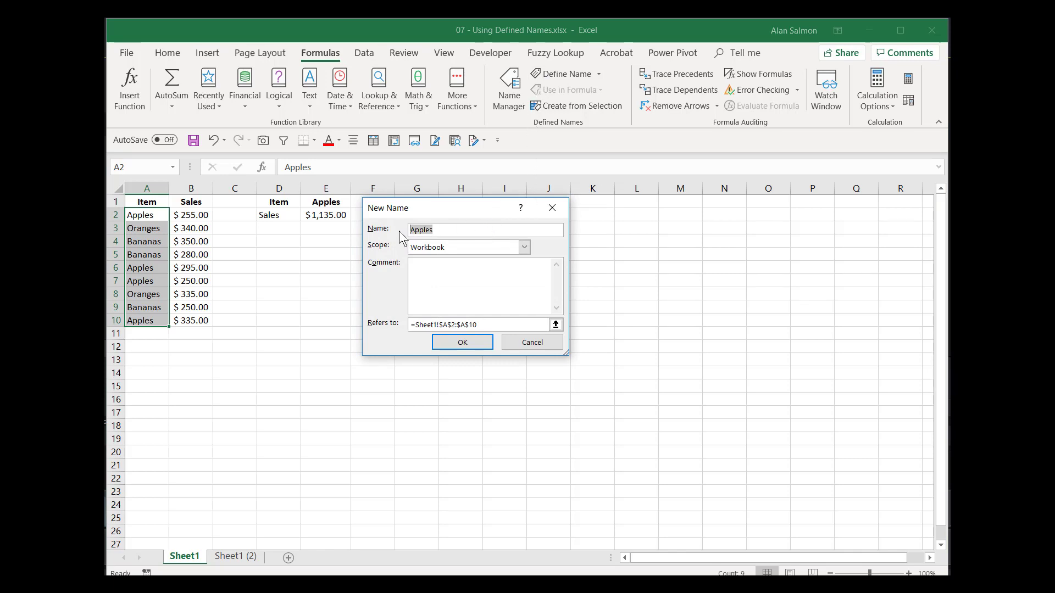
type("Item")
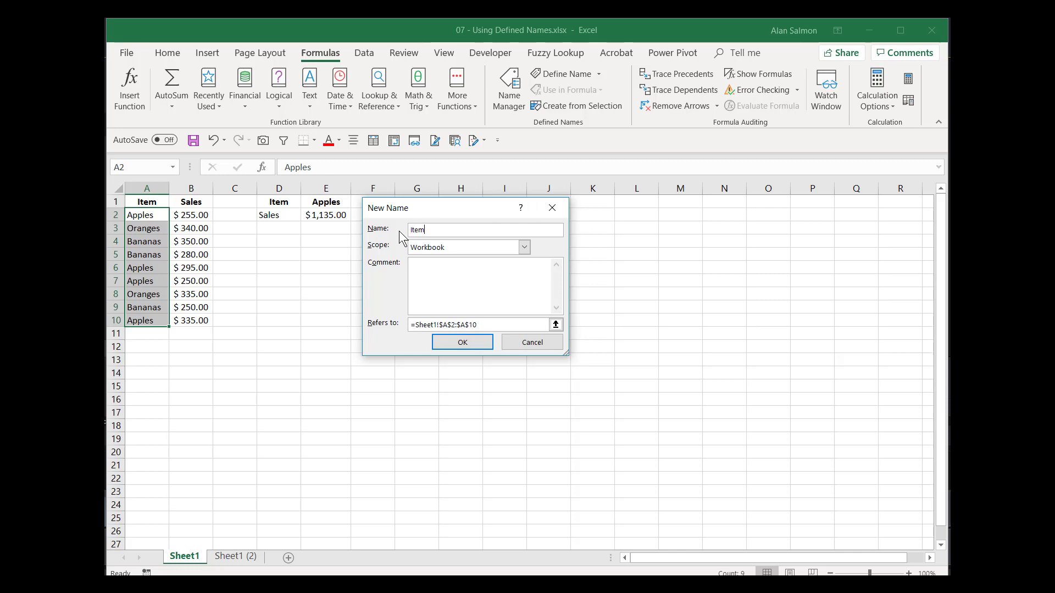
left_click(468, 342)
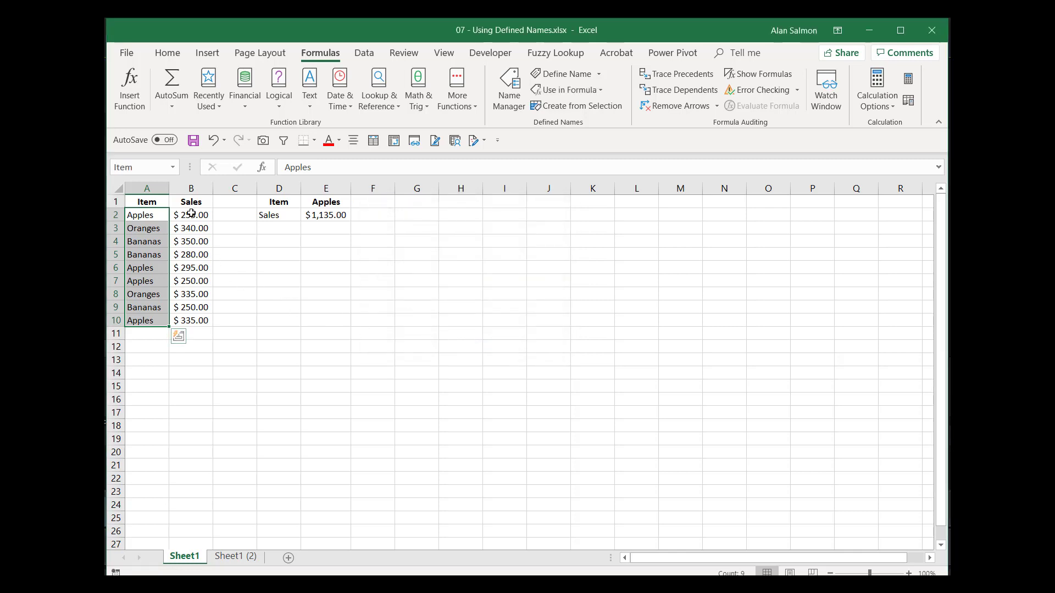
- Define the name Sales for the sales figures B2:B10 with Workbook scope
left_click_drag(188, 214, 188, 320)
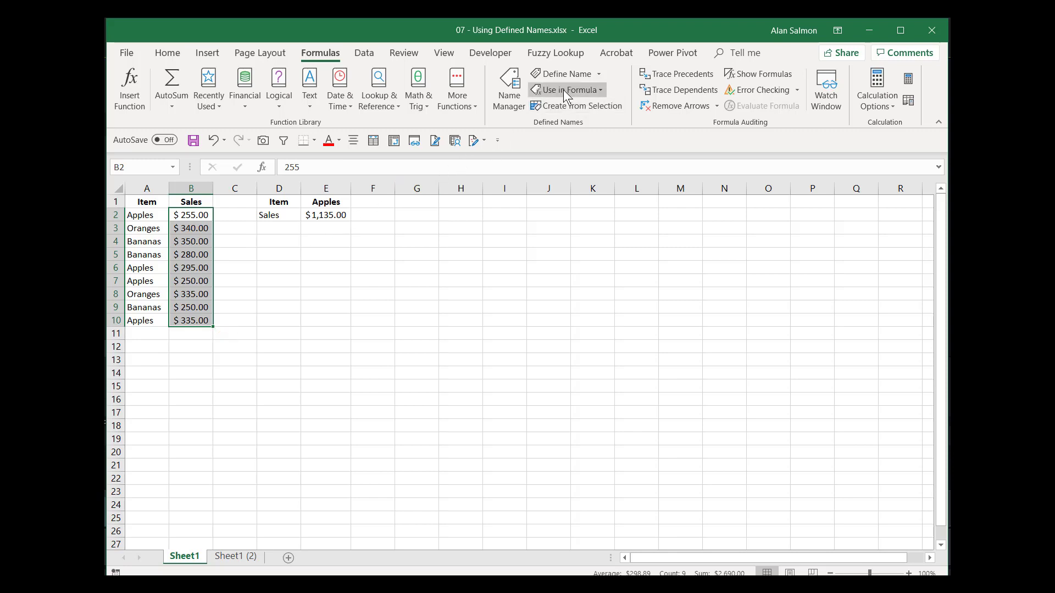
left_click(567, 74)
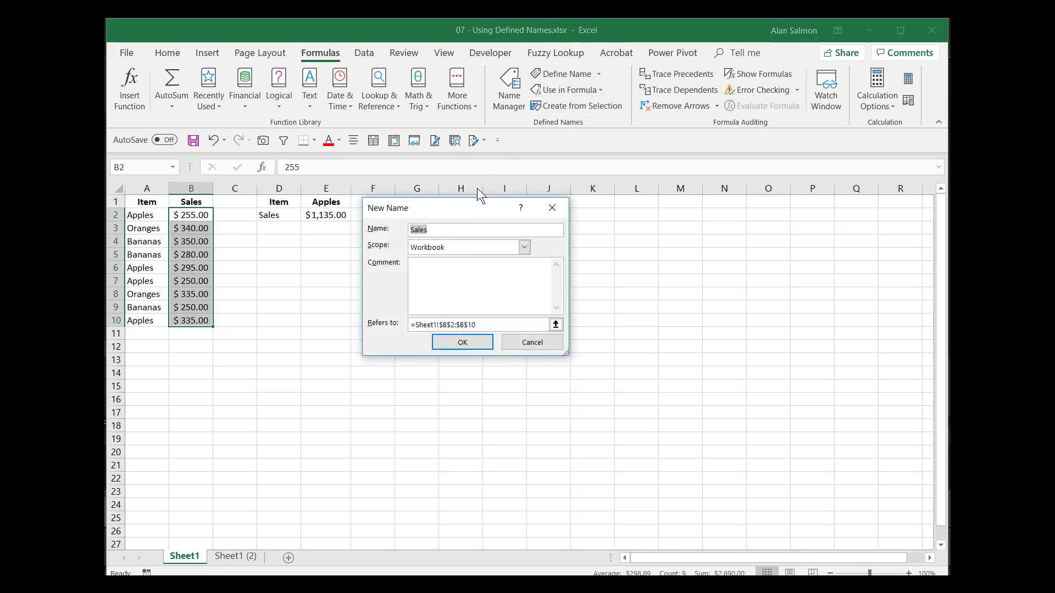
left_click(462, 350)
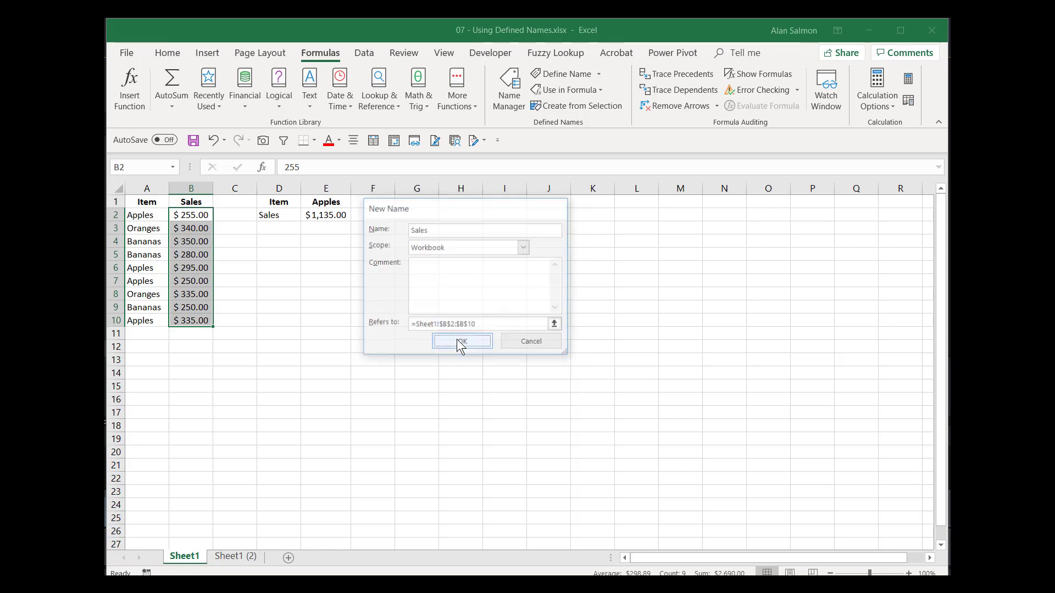
left_click(356, 324)
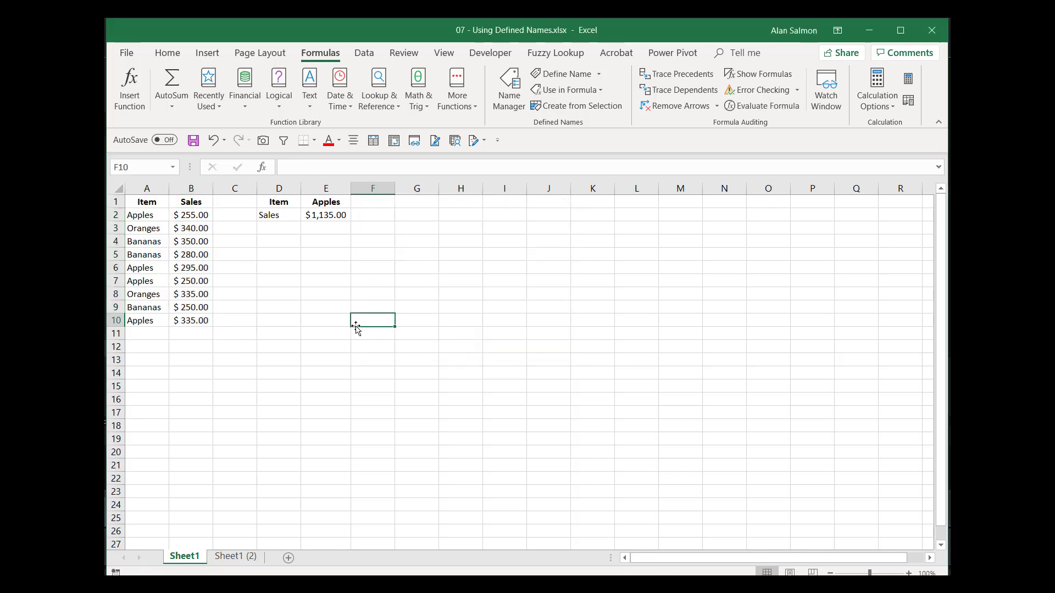
- Enter =SUMIF(Item,E1,Sales) in E3, returning $1,135.00 for Apples
left_click(326, 230)
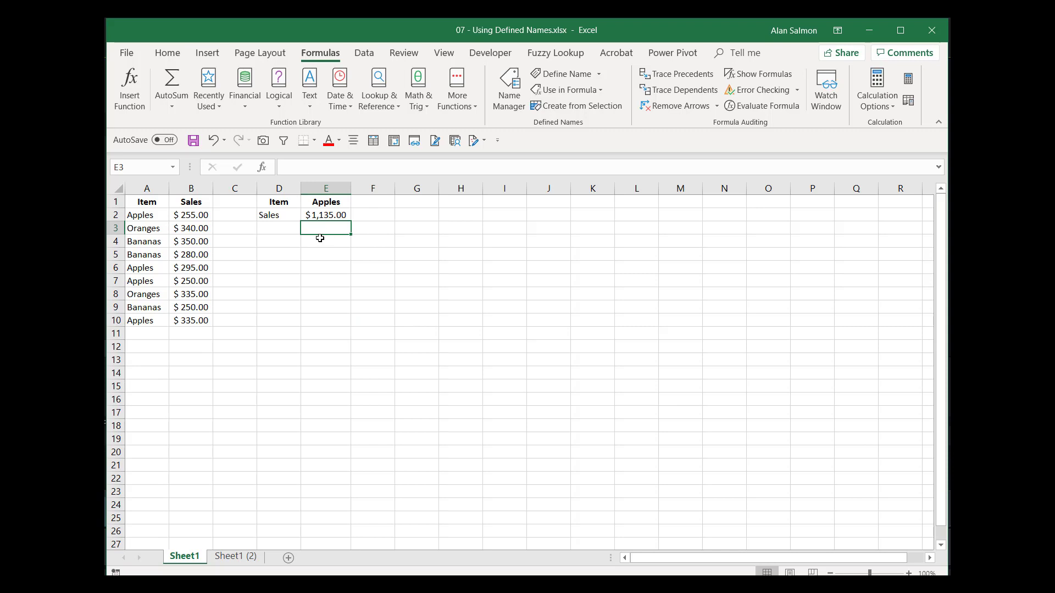
type("=")
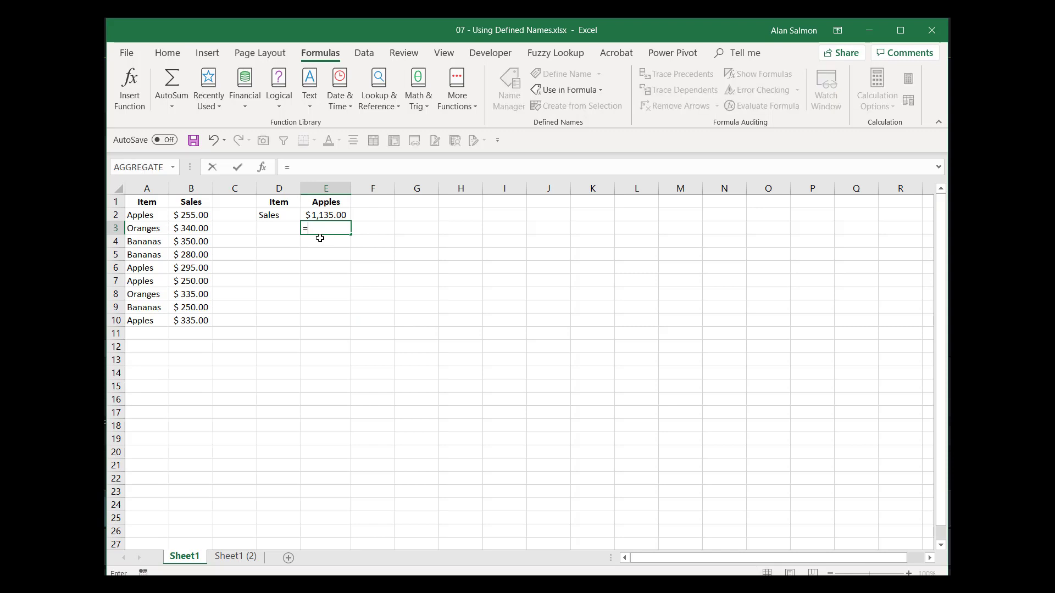
type("sumif")
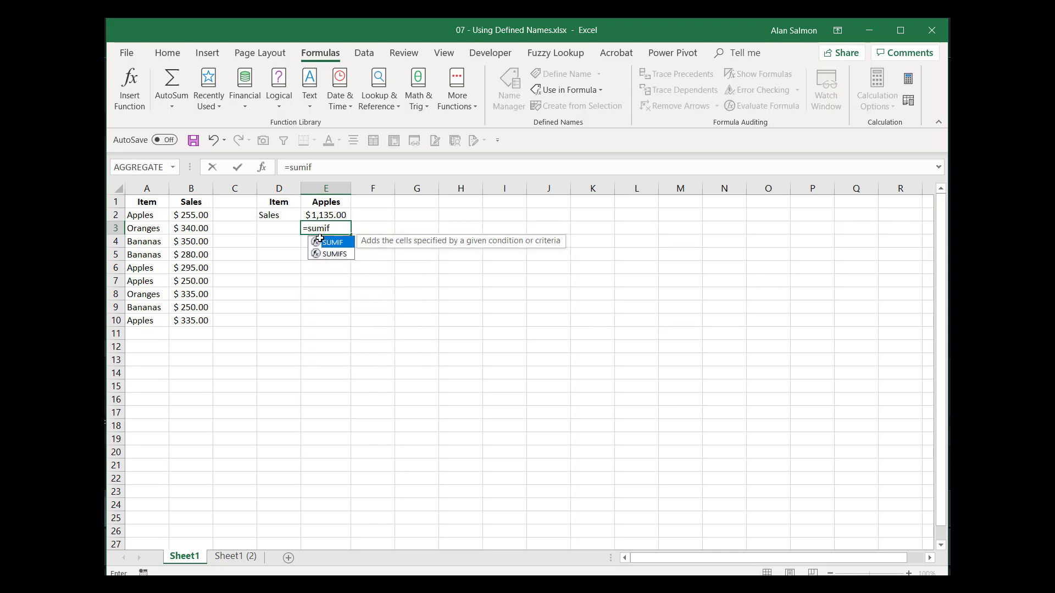
type("(")
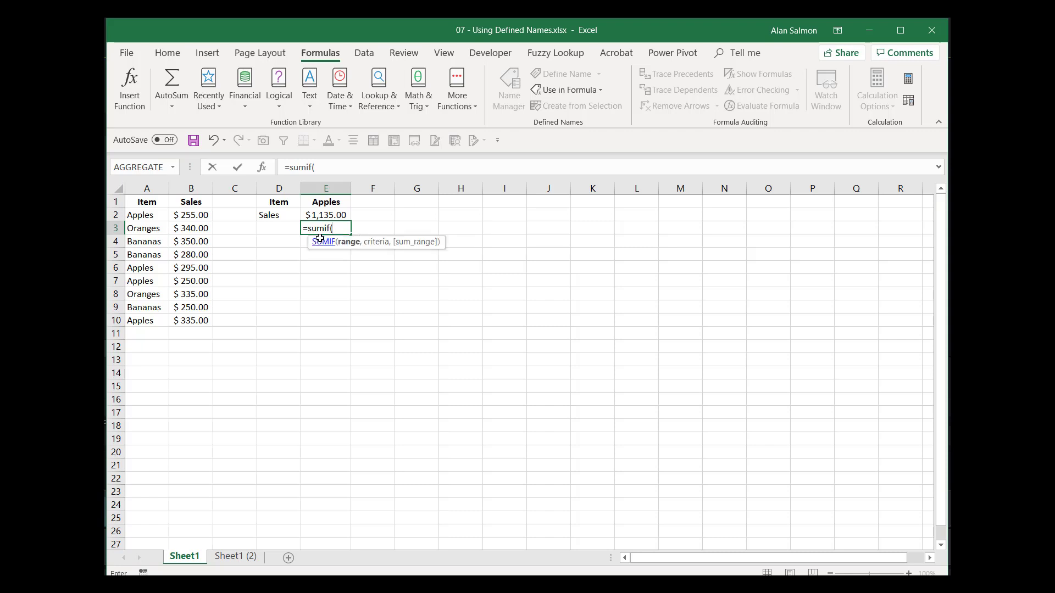
type("item")
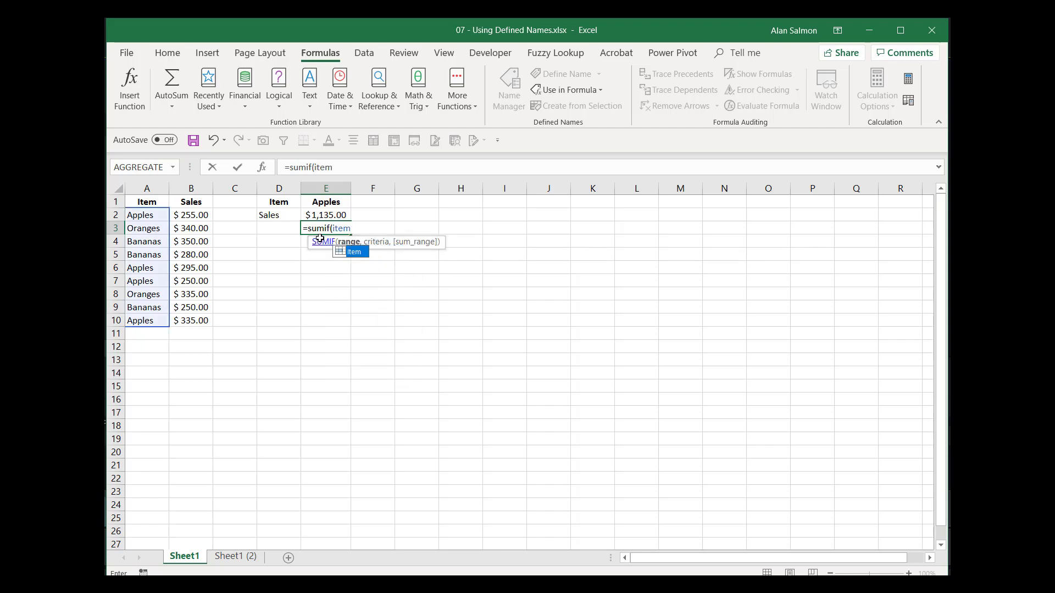
type(",")
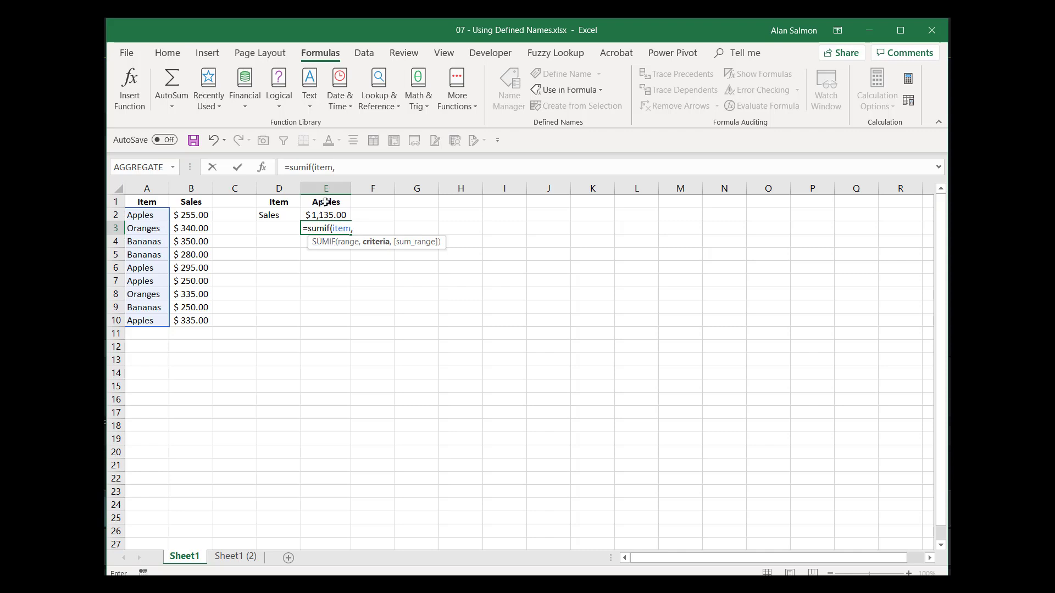
left_click(326, 203)
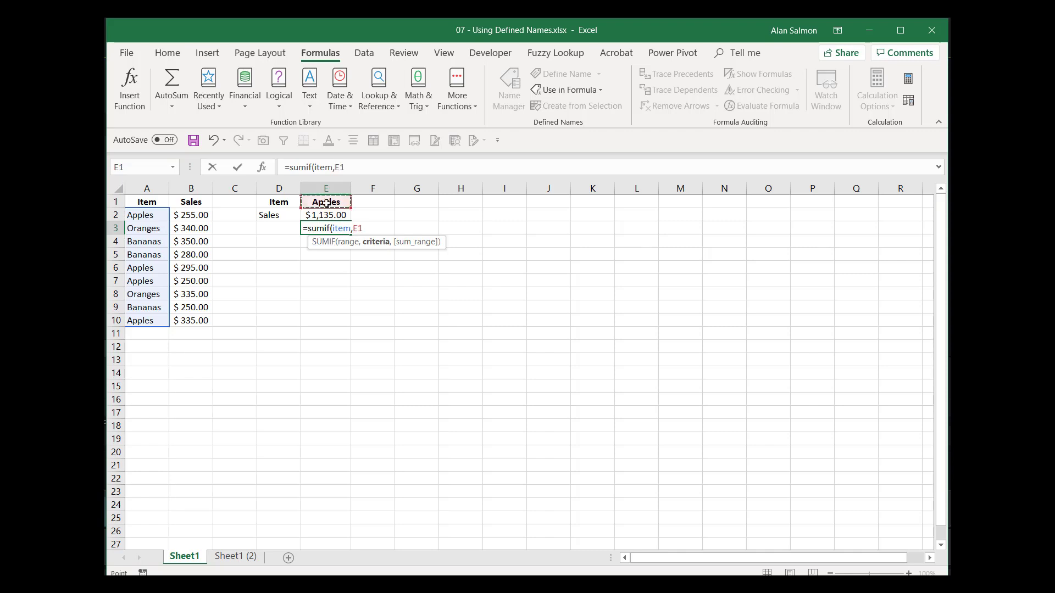
type(",")
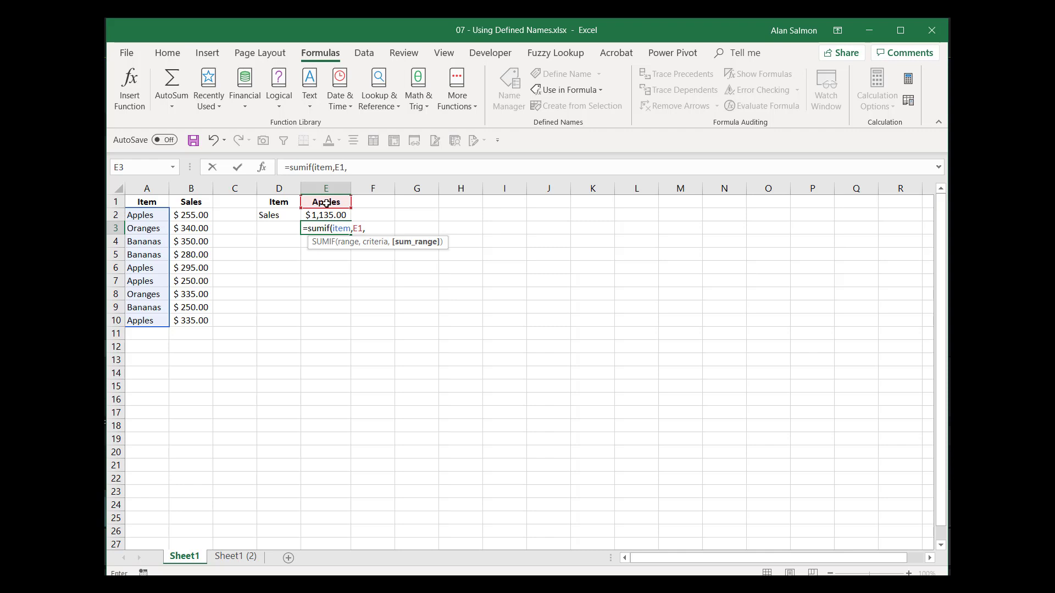
type("sales")
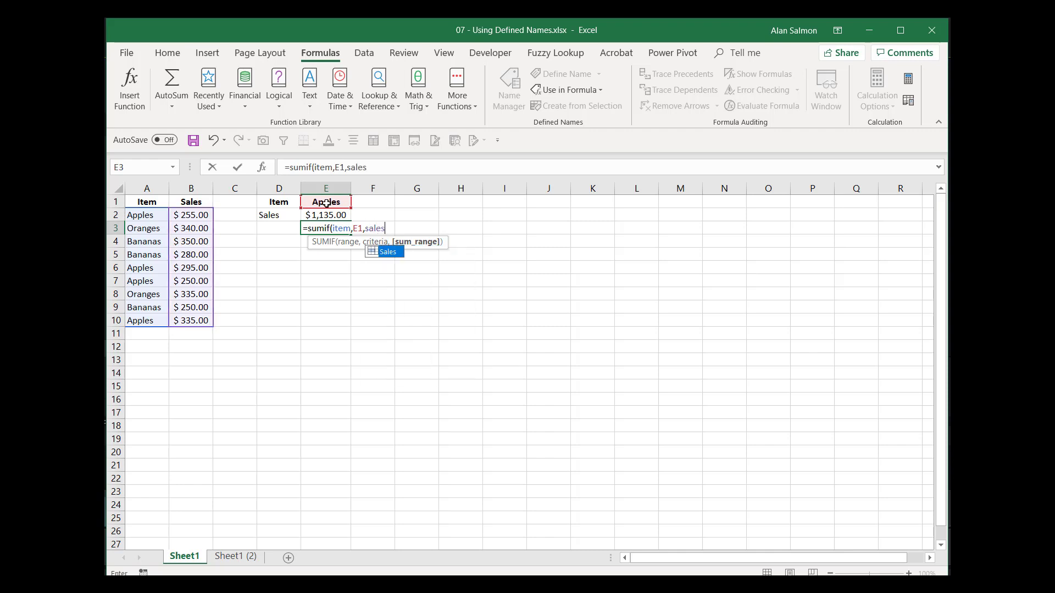
key("Return")
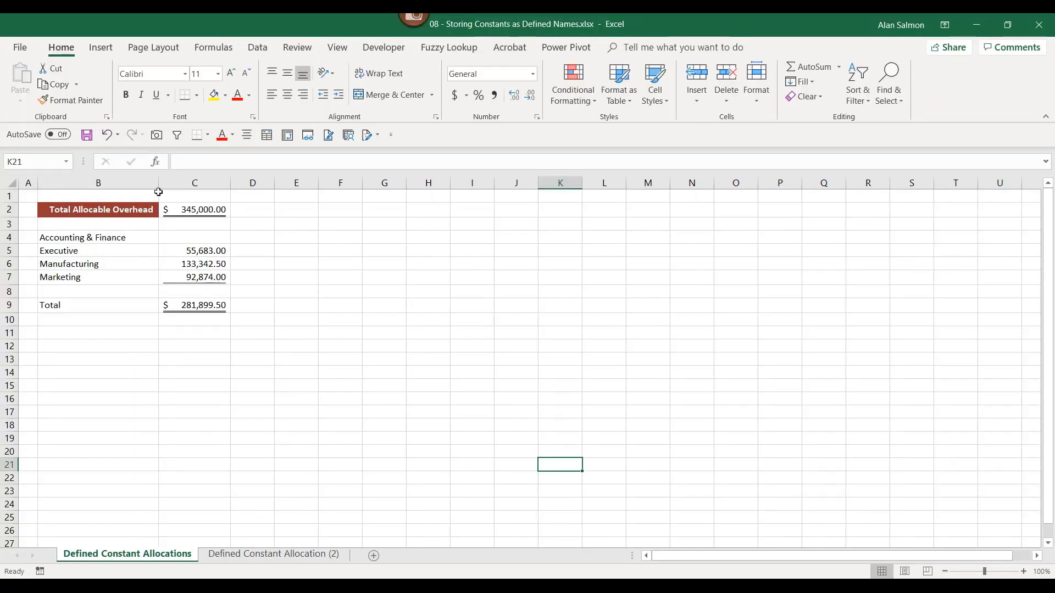
- Review C5's =$C$2*Exec allocation formula, then select the empty Accounting & Finance cell C4
scroll(287, 322, "up", 2)
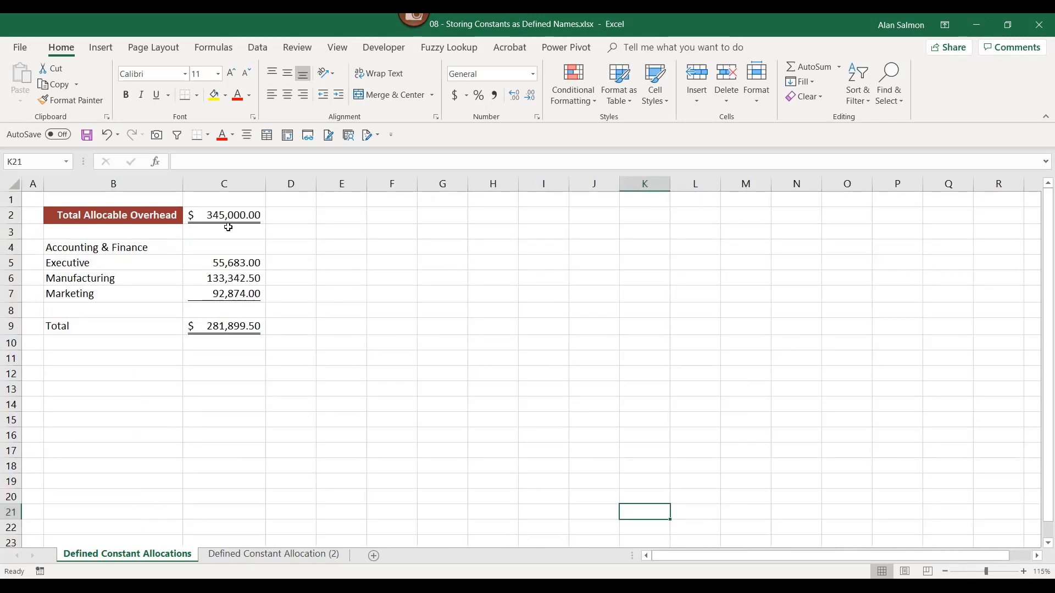
left_click(228, 264)
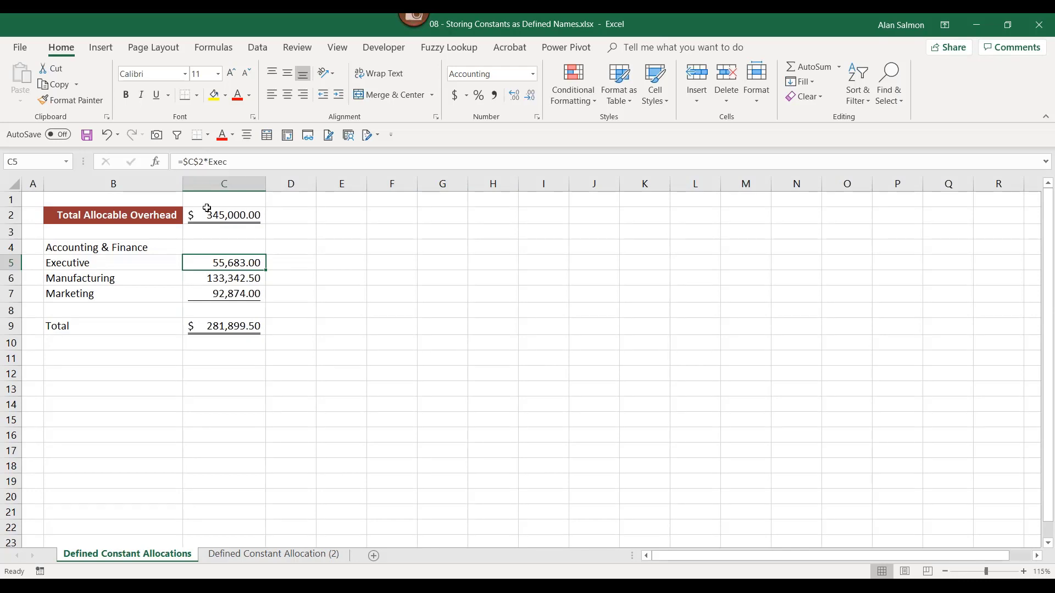
left_click(209, 248)
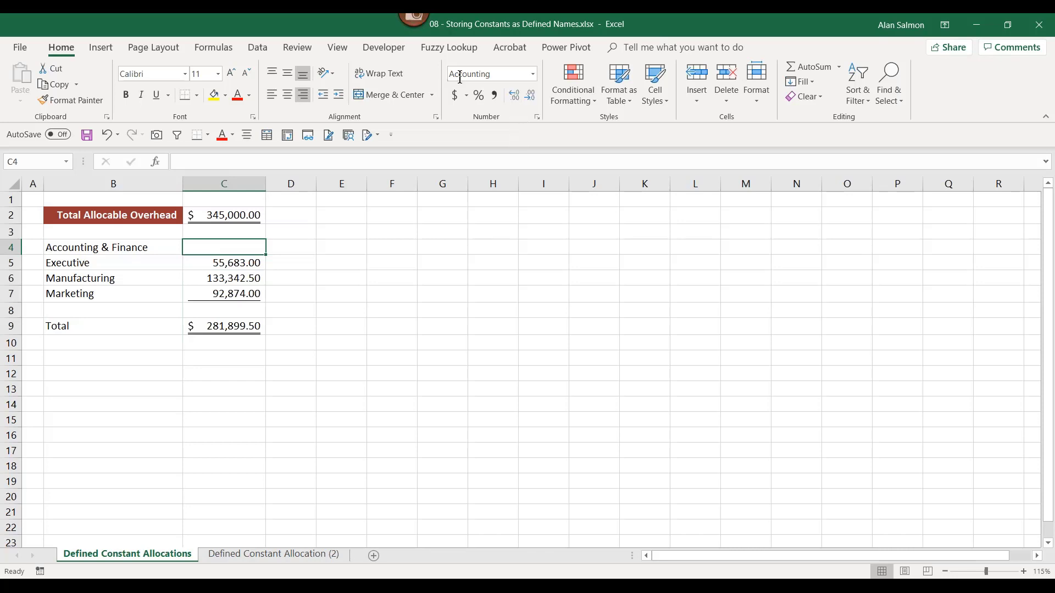
- Define the name Accounting__Finance referring to =.25*'Defined Constant Allocations'!$C$2
left_click(203, 47)
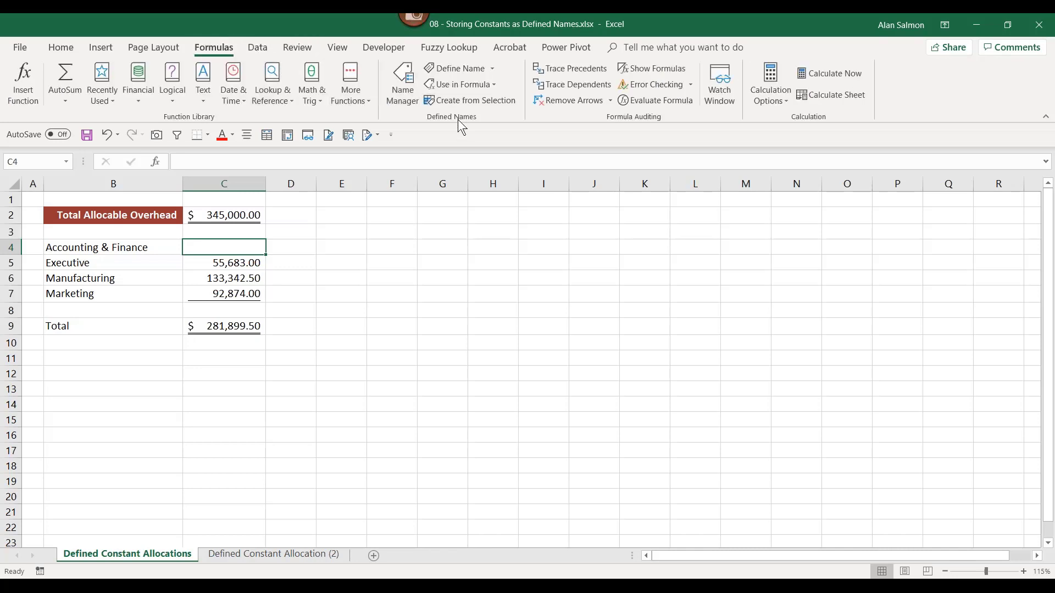
left_click(457, 68)
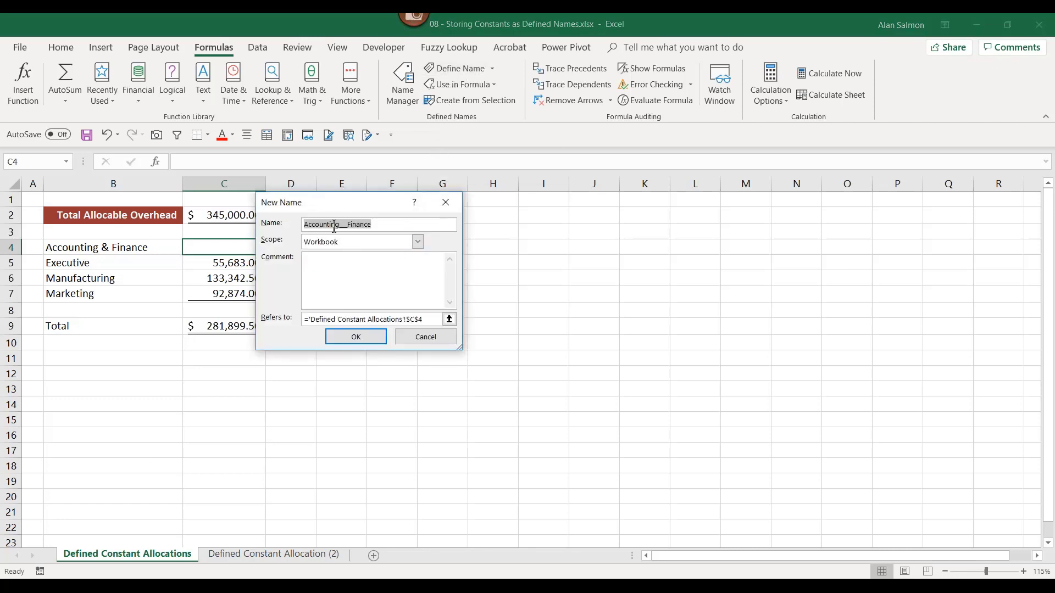
left_click(420, 319)
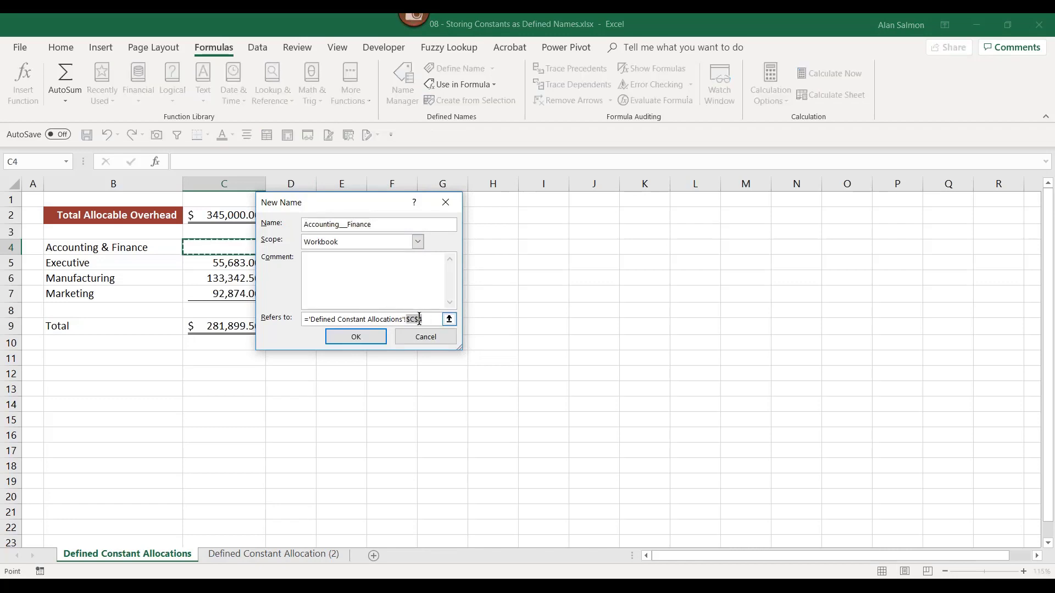
left_click_drag(421, 320, 308, 320)
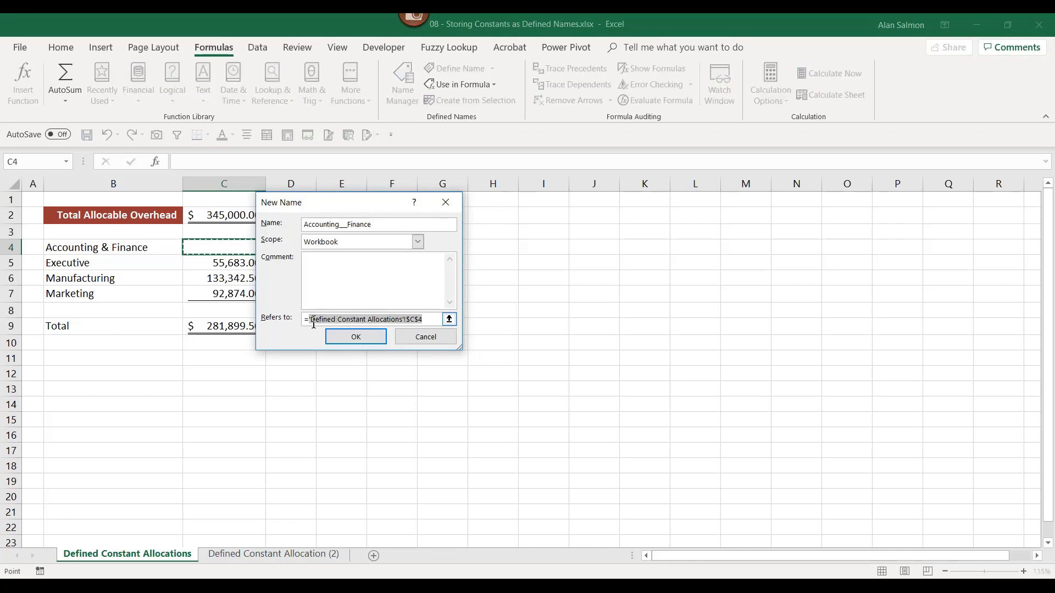
type(".25*")
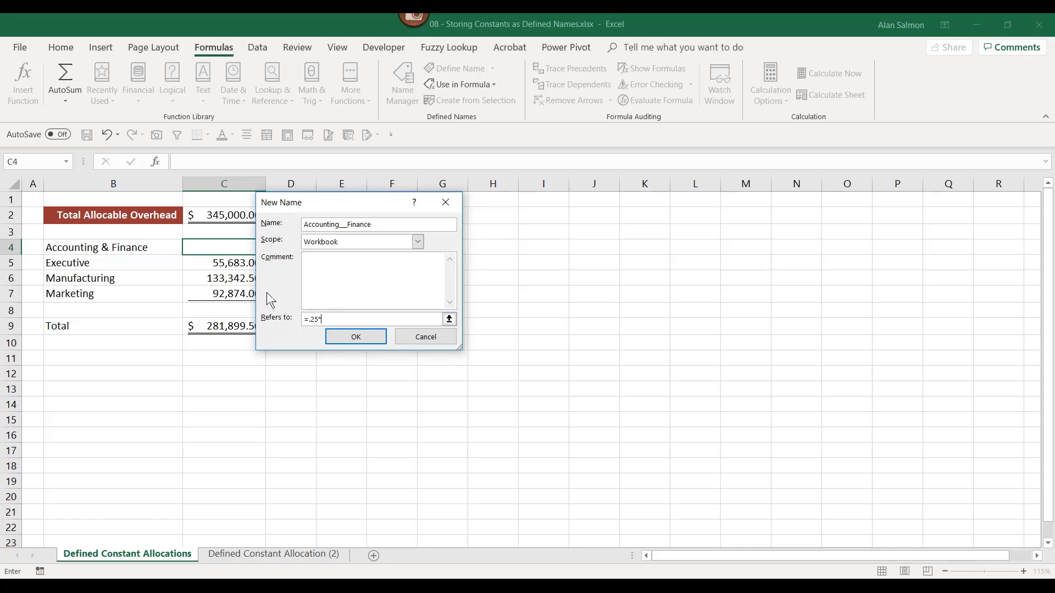
left_click(230, 215)
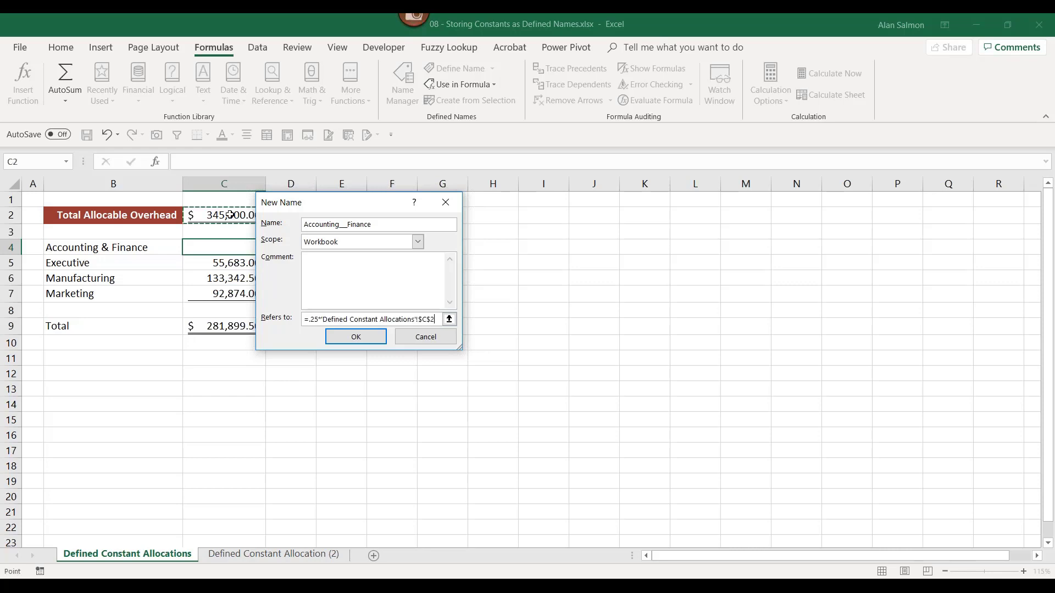
left_click(356, 337)
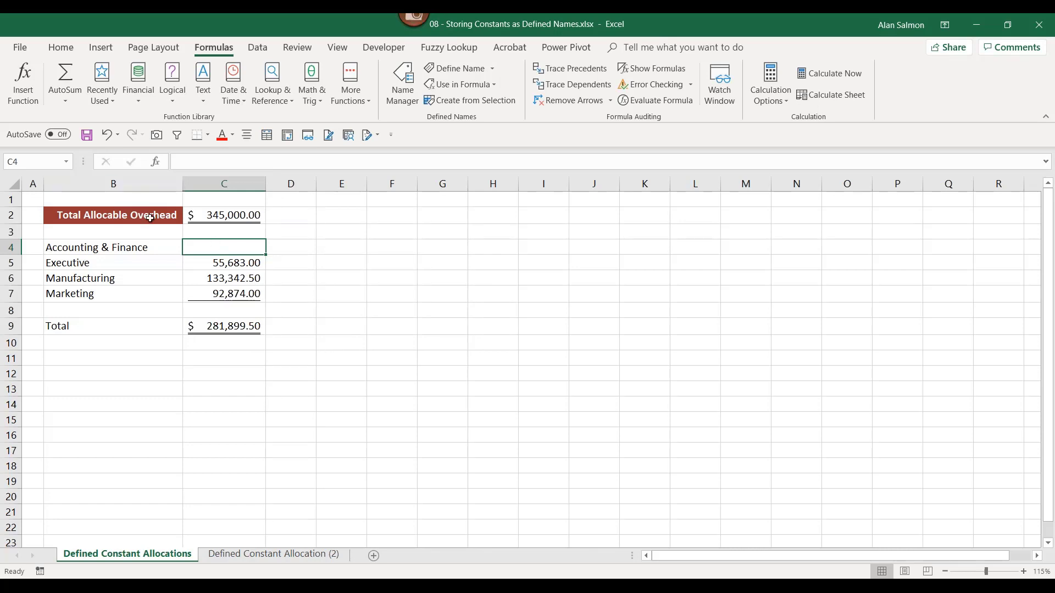
- Enter =Accounting__Finance in C4 so it shows $86,250.00
type("=")
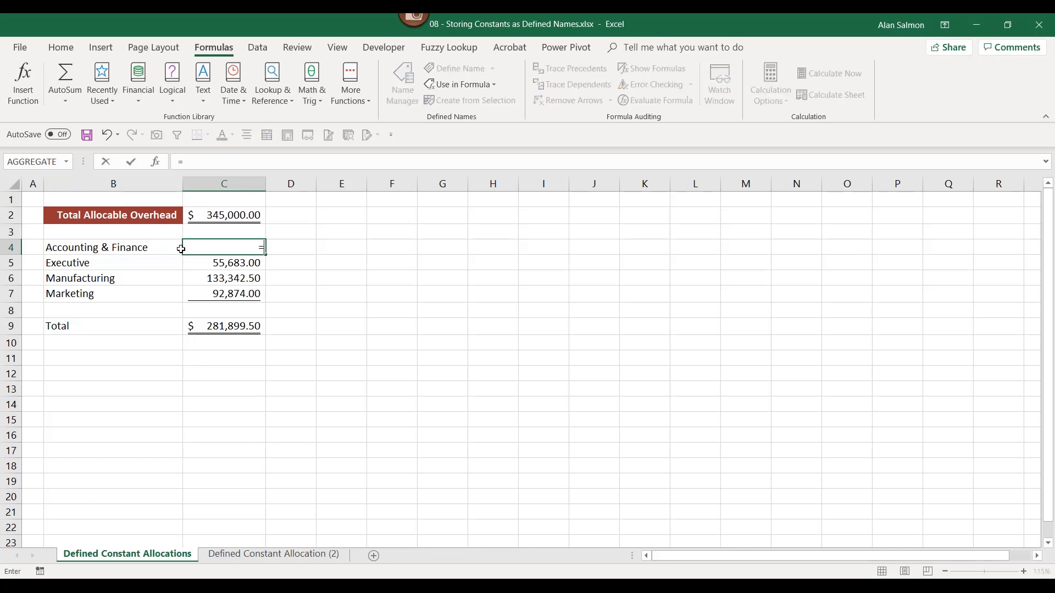
type("a")
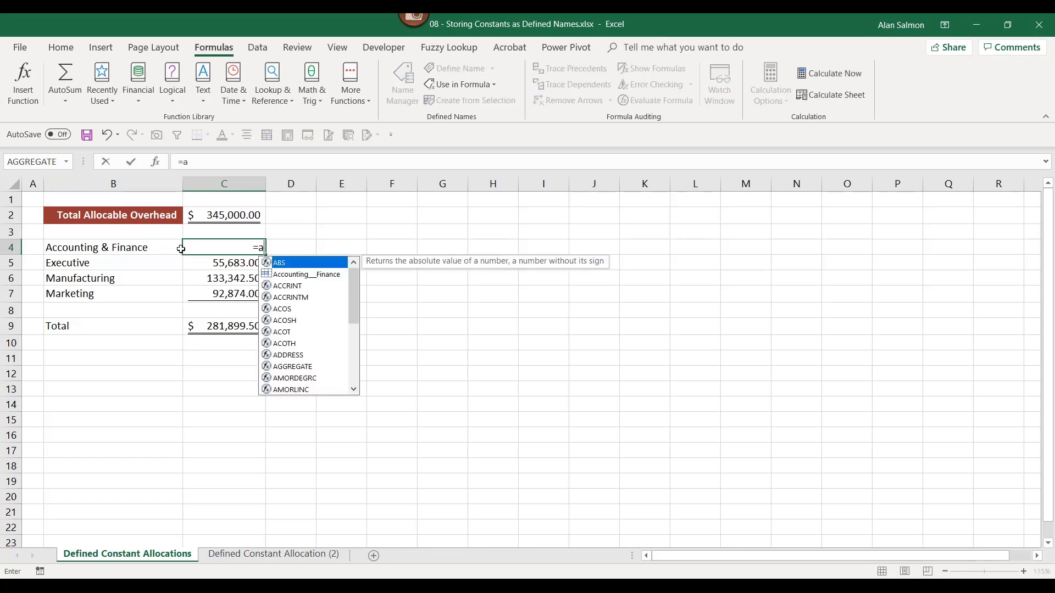
left_click(319, 275)
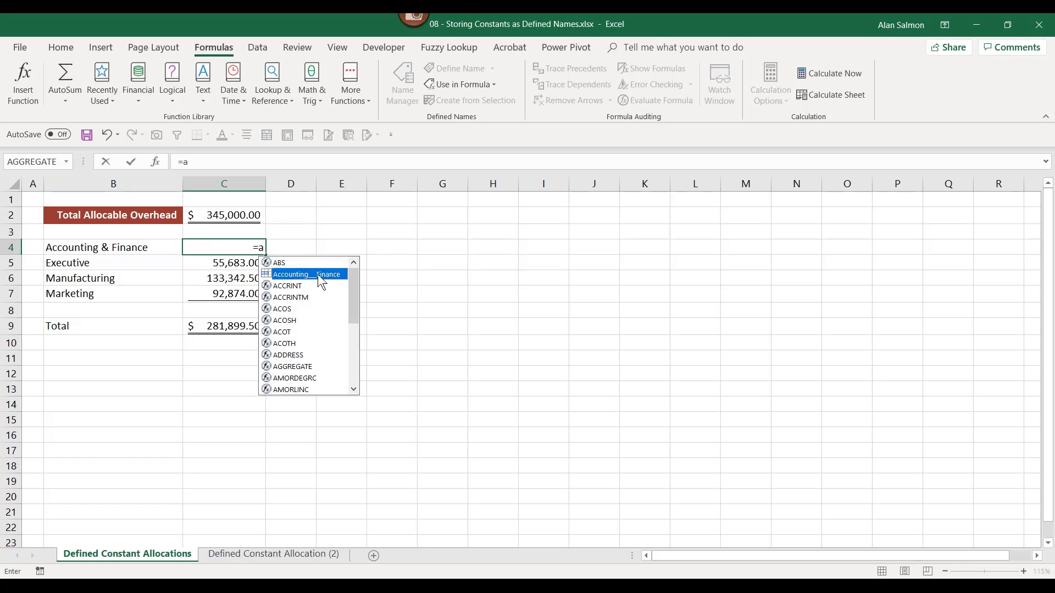
key("Tab")
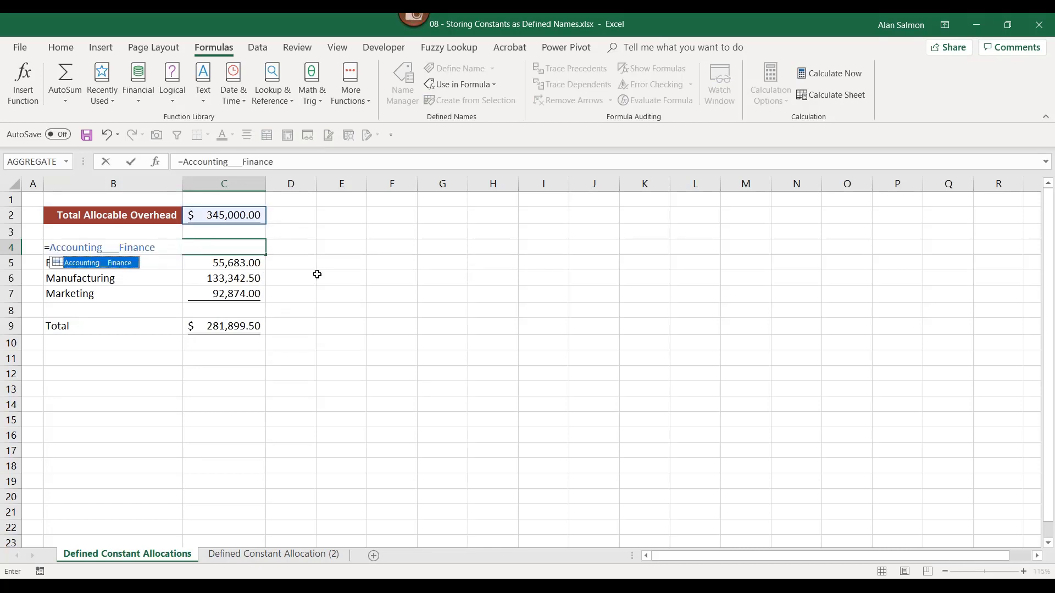
key("Return")
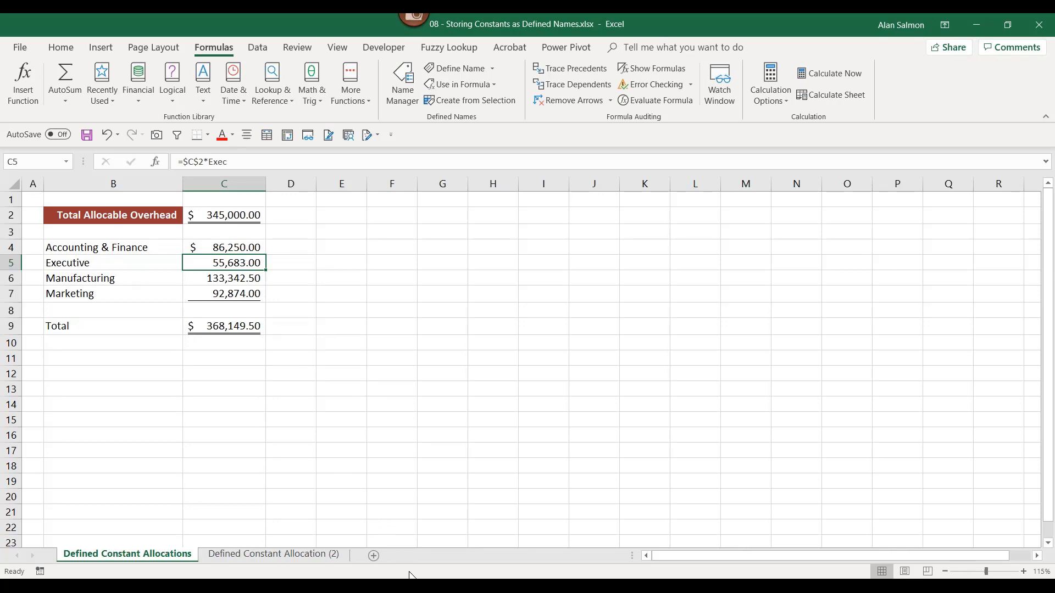
mouse_move(416, 578)
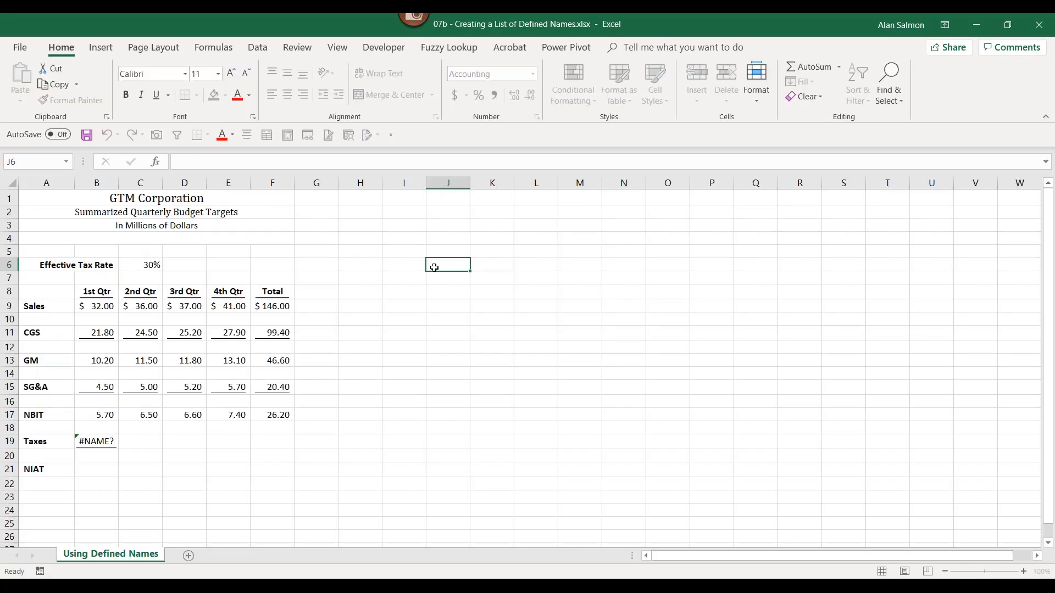
- Select the GTM budget table A8:F21, from the quarter headings down through the row labels
left_click(96, 289)
left_click_drag(139, 292, 251, 290)
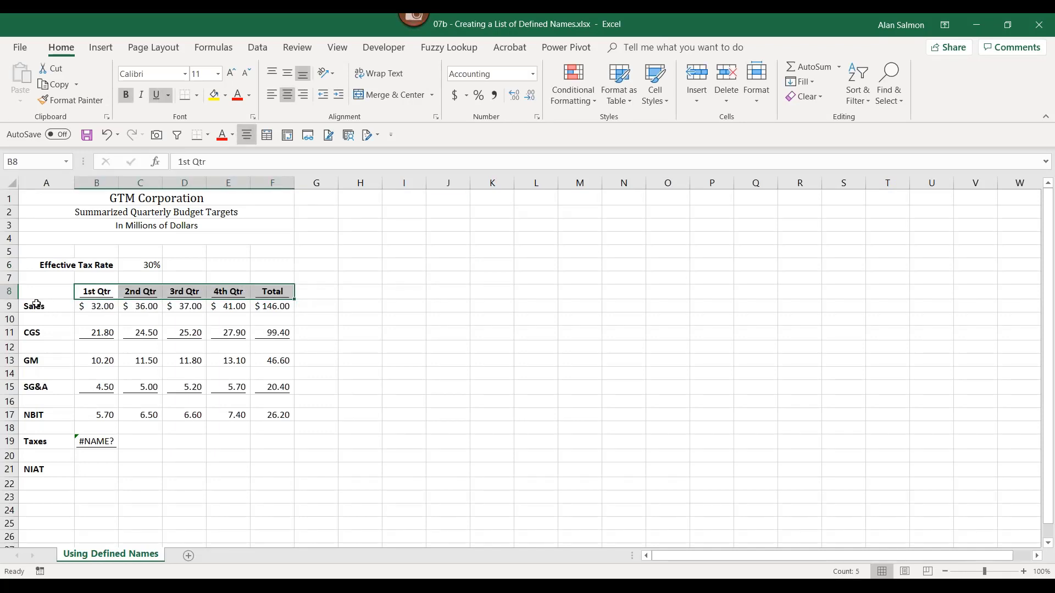
left_click_drag(35, 304, 34, 469)
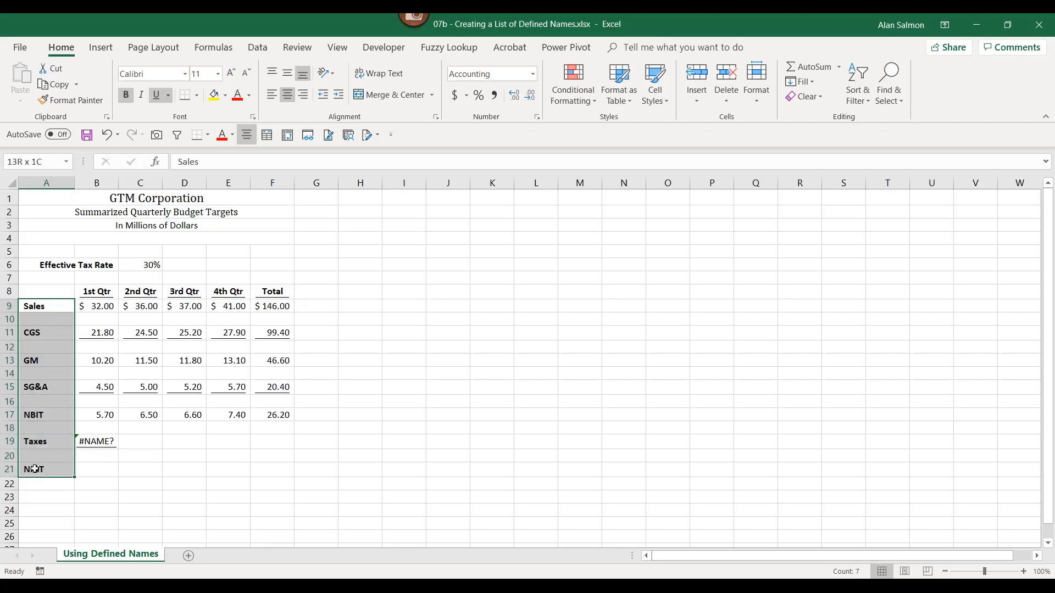
left_click(40, 293)
left_click_drag(40, 293, 260, 463)
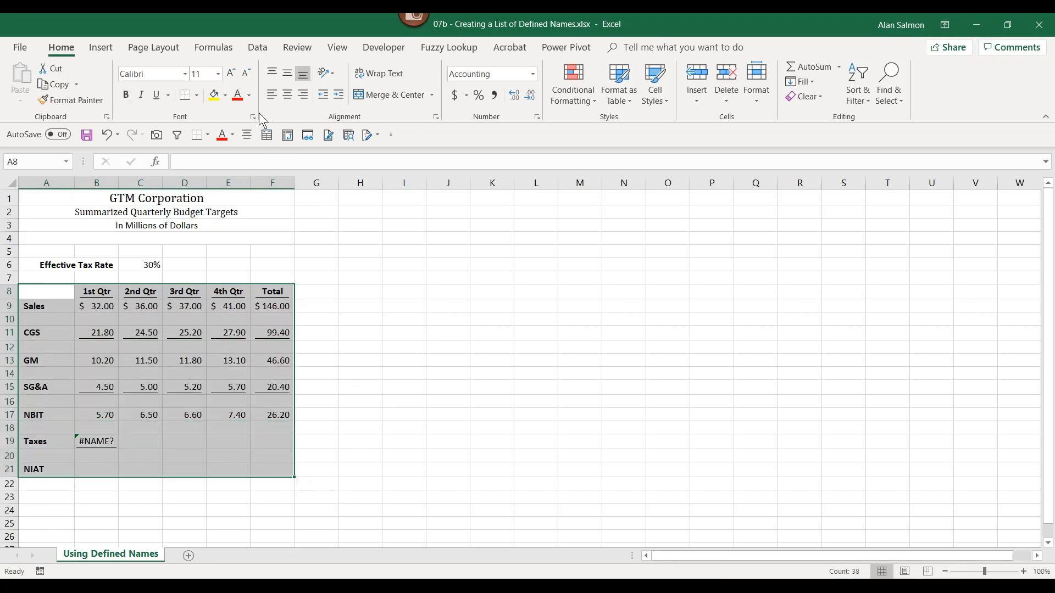
- Create names from the budget table's top row and left column, then review them in Name Manager
left_click(220, 48)
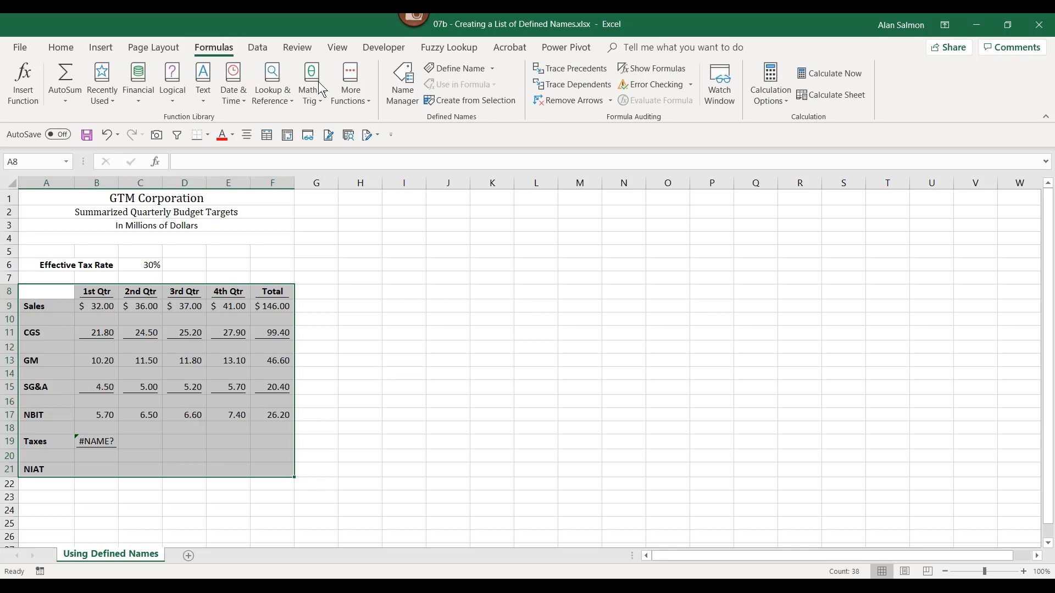
left_click(464, 100)
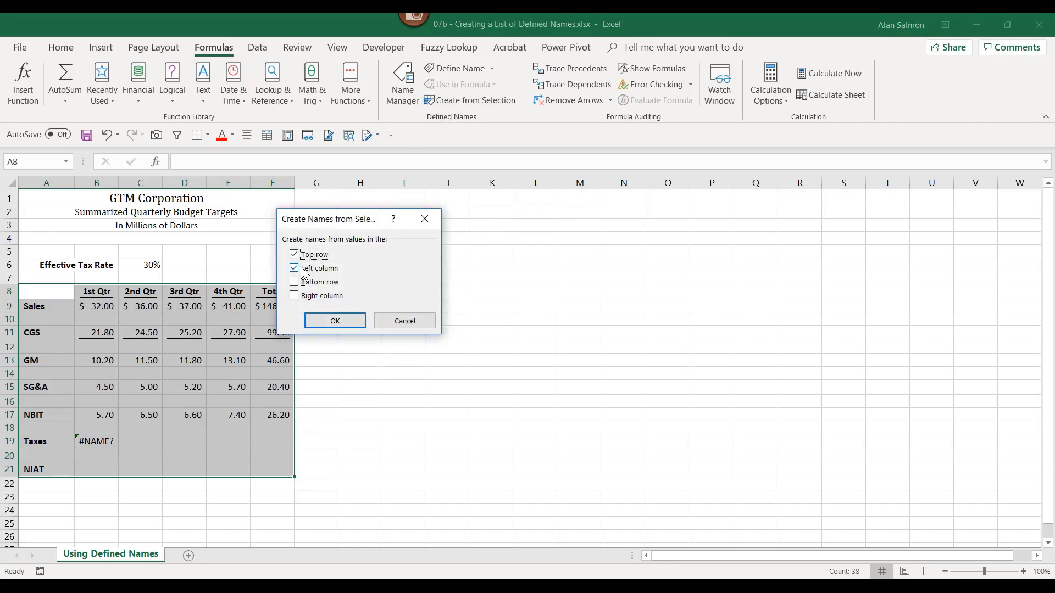
left_click(334, 321)
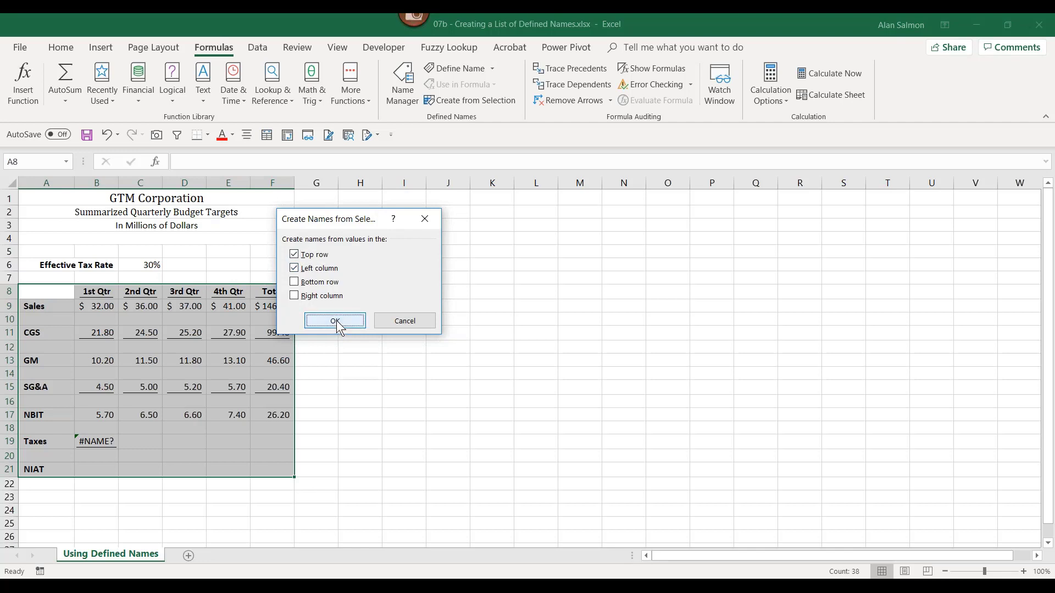
left_click(415, 104)
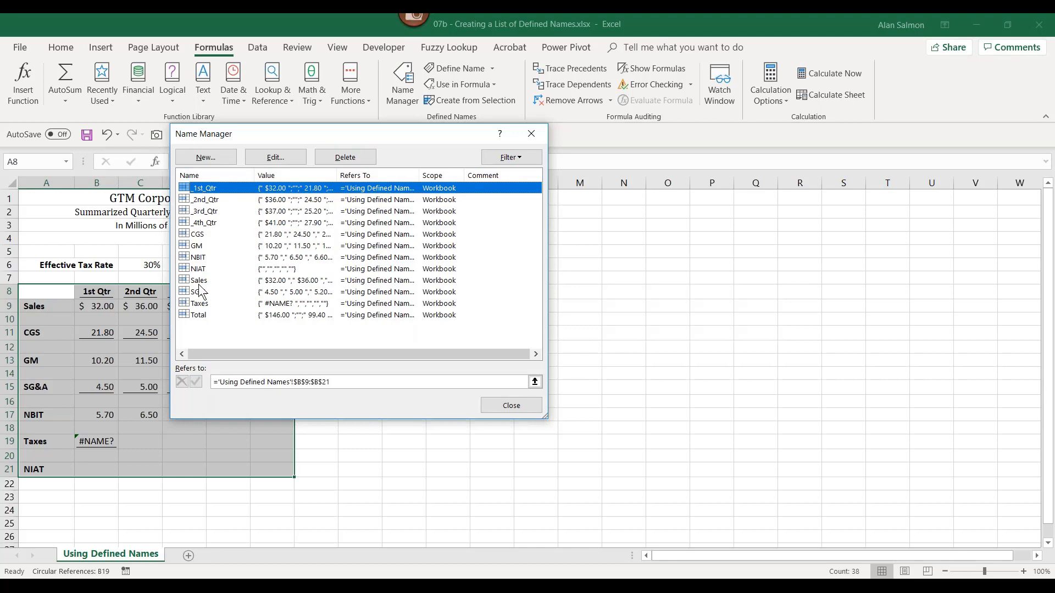
left_click(511, 408)
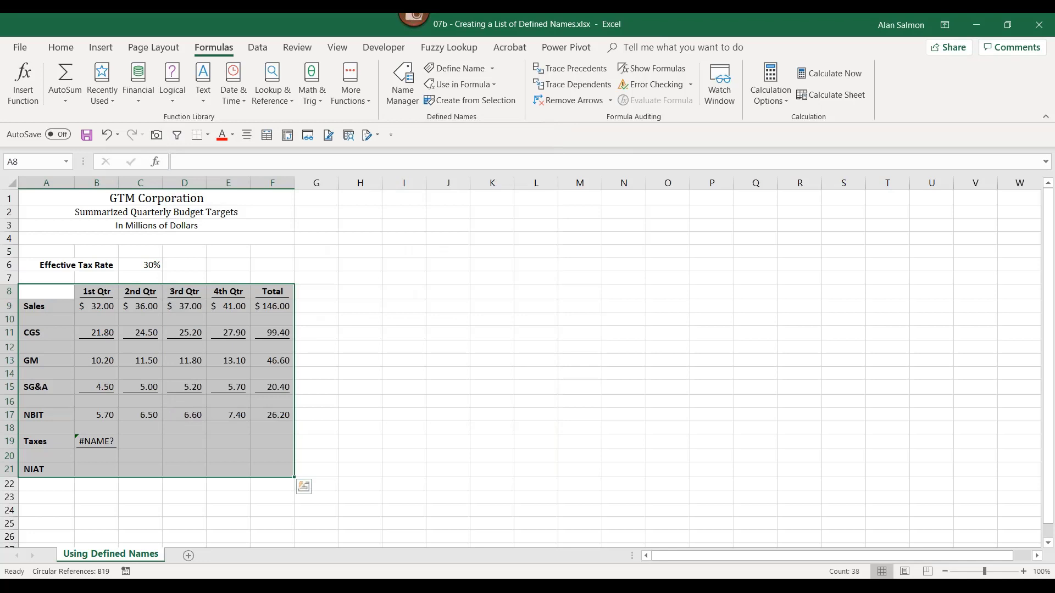
mouse_move(495, 585)
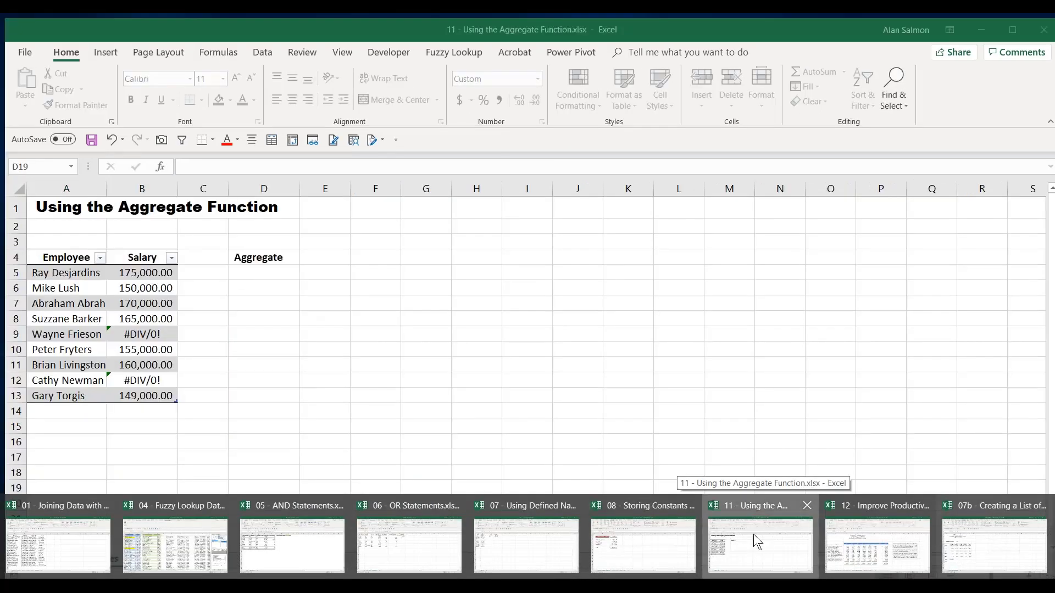
- Switch to the 11 - Using the Aggregate Function workbook and select cell E4 on Top 5 Sales
left_click(753, 534)
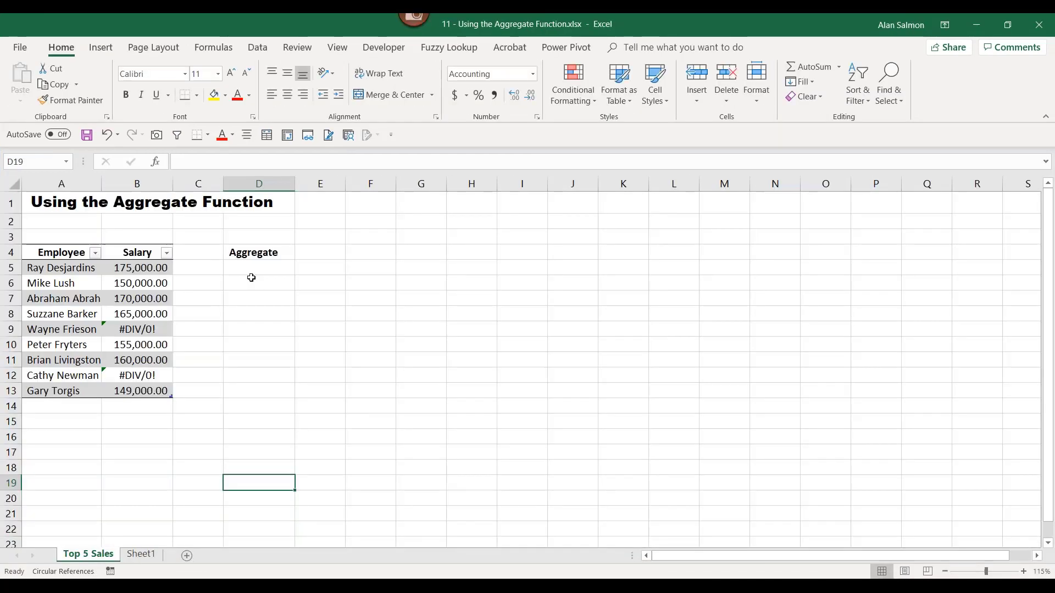
scroll(397, 436, "up", 1, "ctrl")
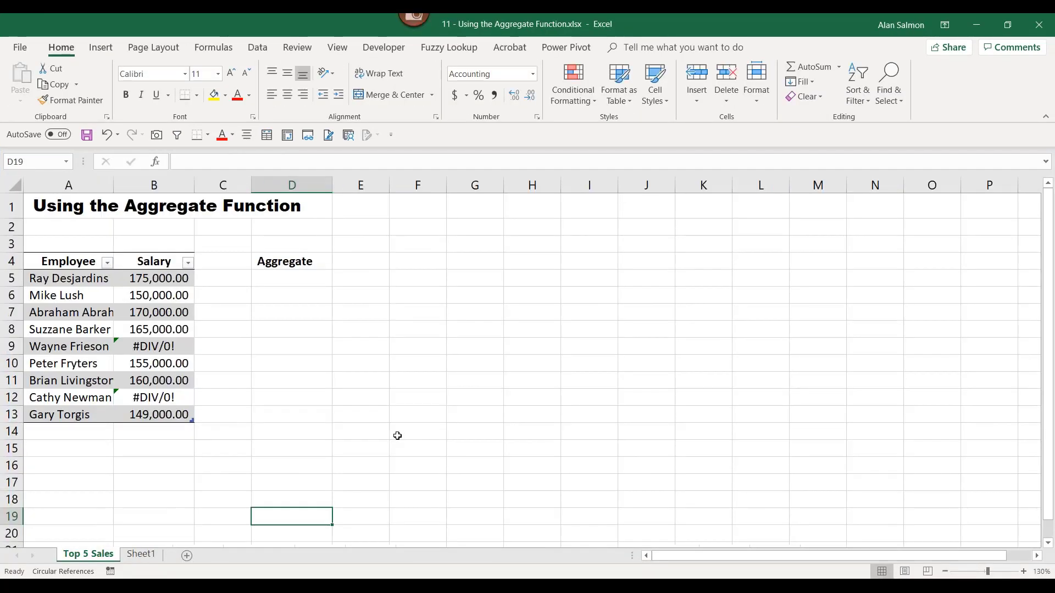
scroll(397, 436, "up", 1, "ctrl")
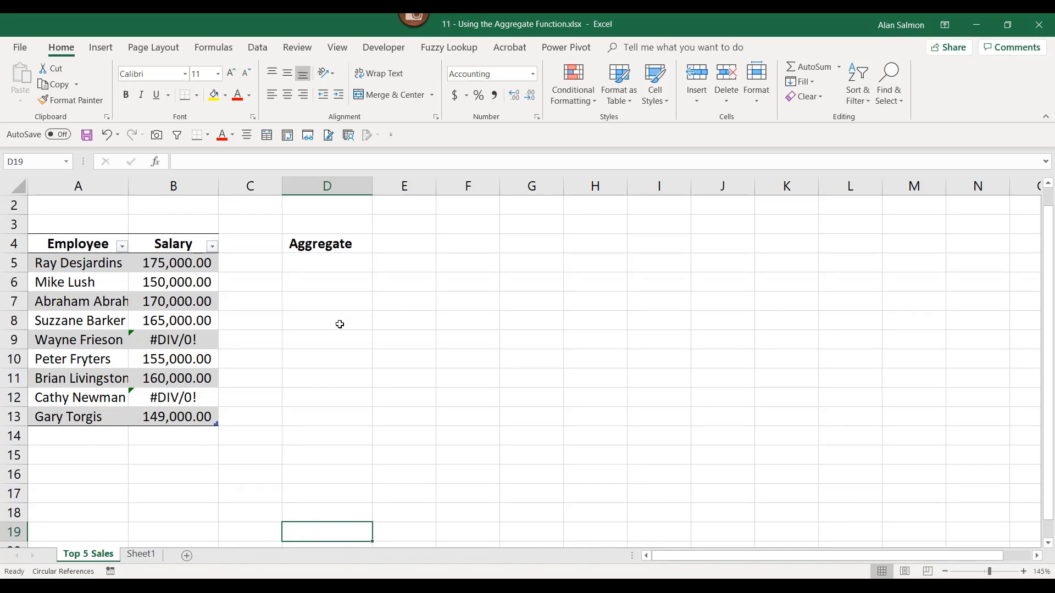
left_click(395, 244)
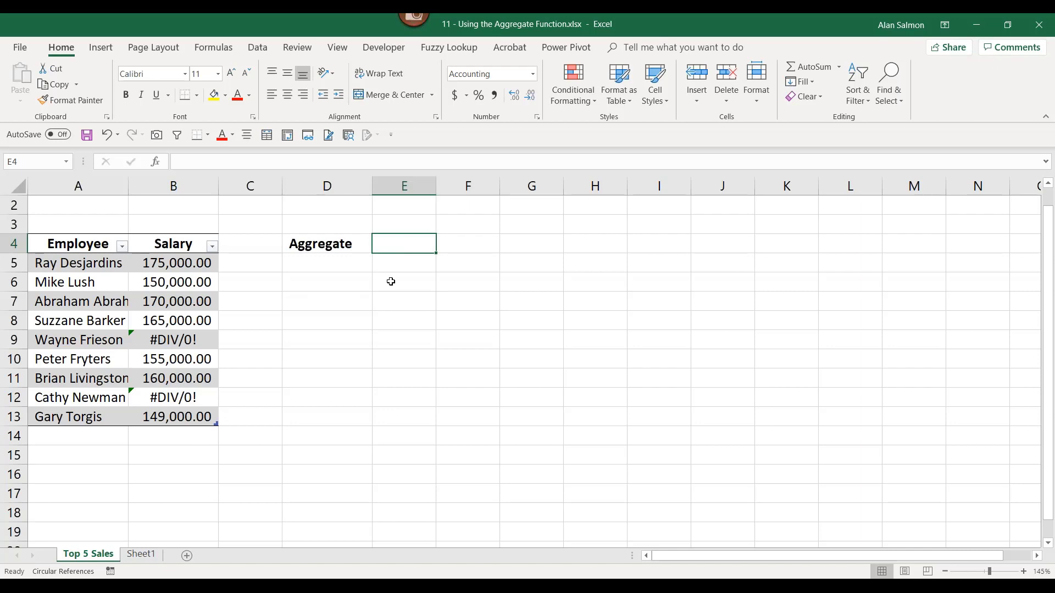
- Enter =AGGREGATE(9,6,Table2[Salary]) in E4 to total salaries ignoring errors, giving 1,124,000.00
type("=ag")
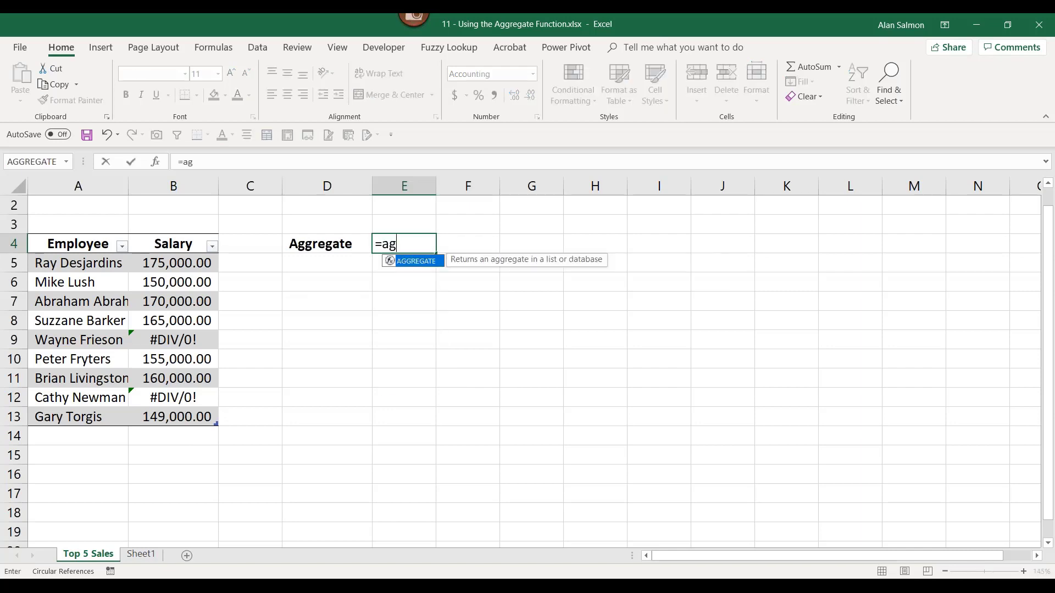
type("gregate(")
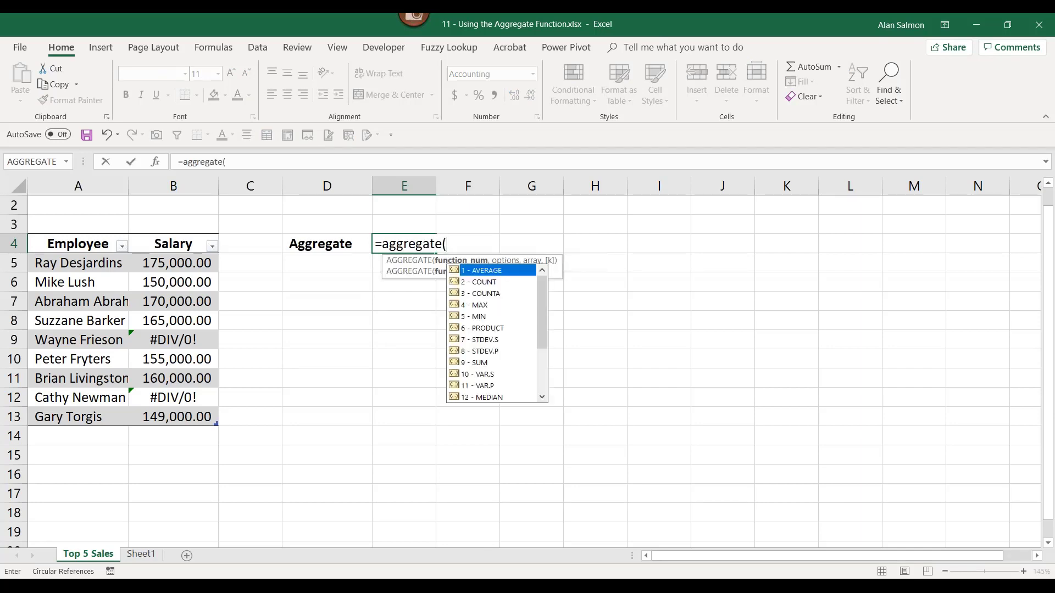
double_click(477, 364)
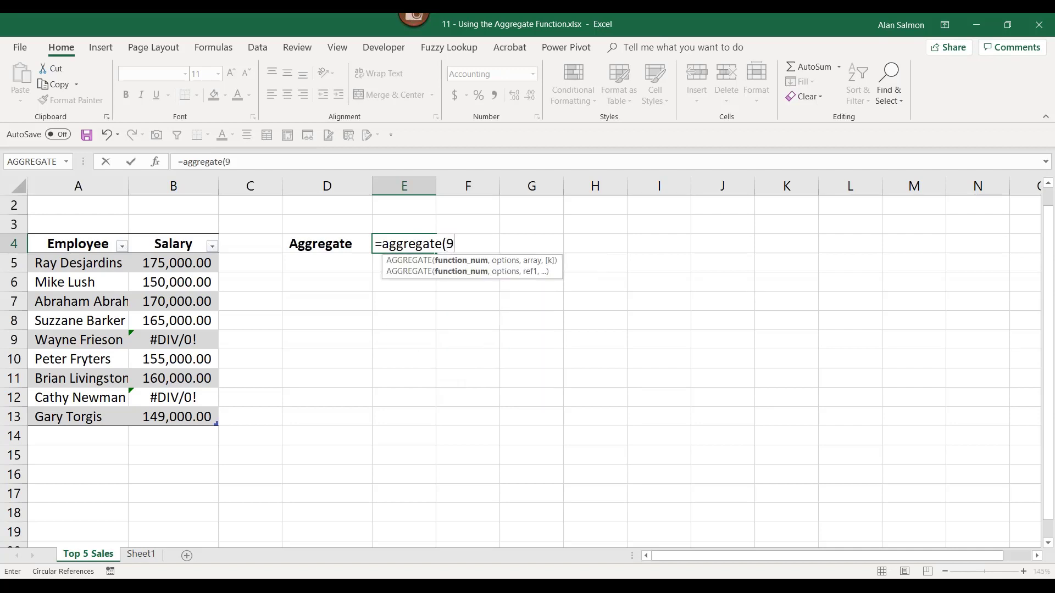
type(",")
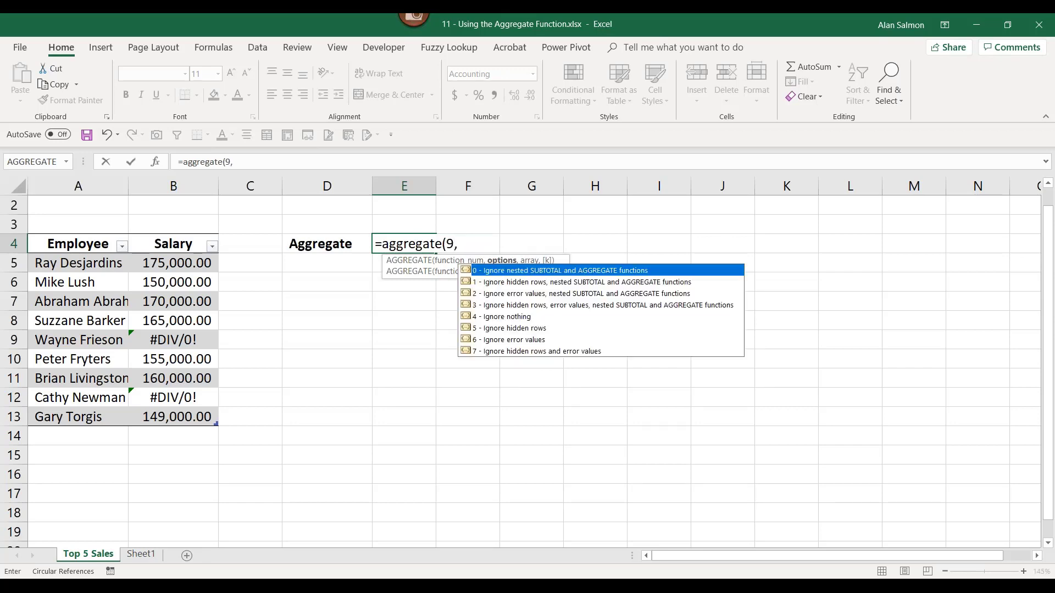
left_click(506, 341)
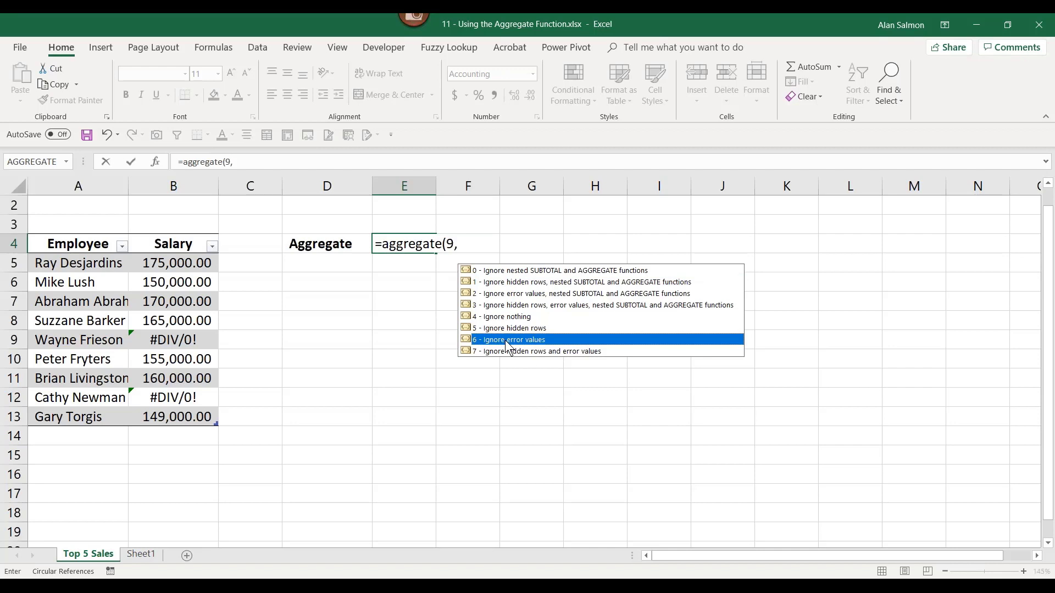
key("Tab")
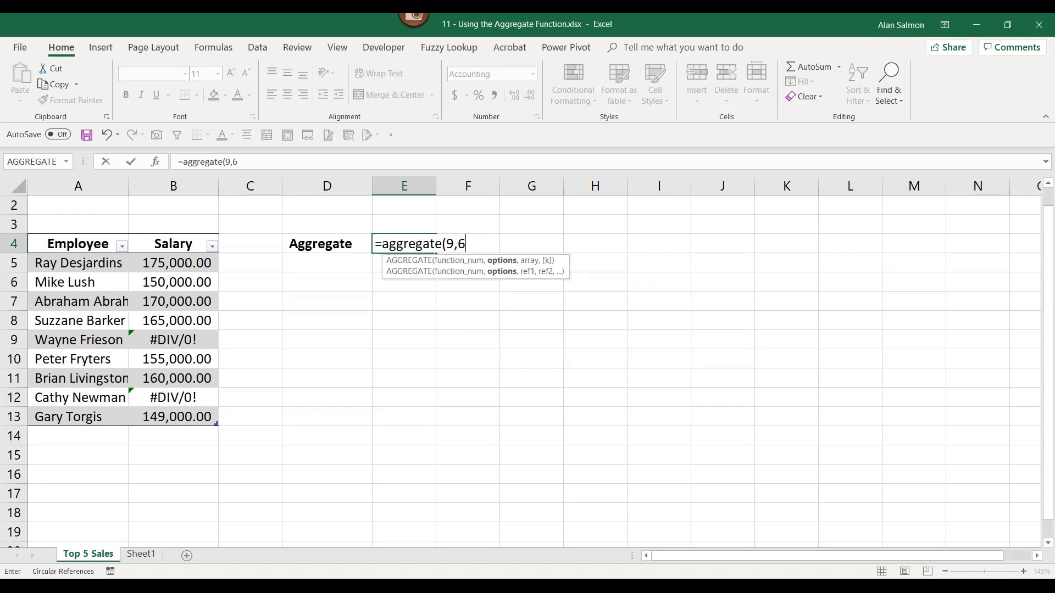
type(",")
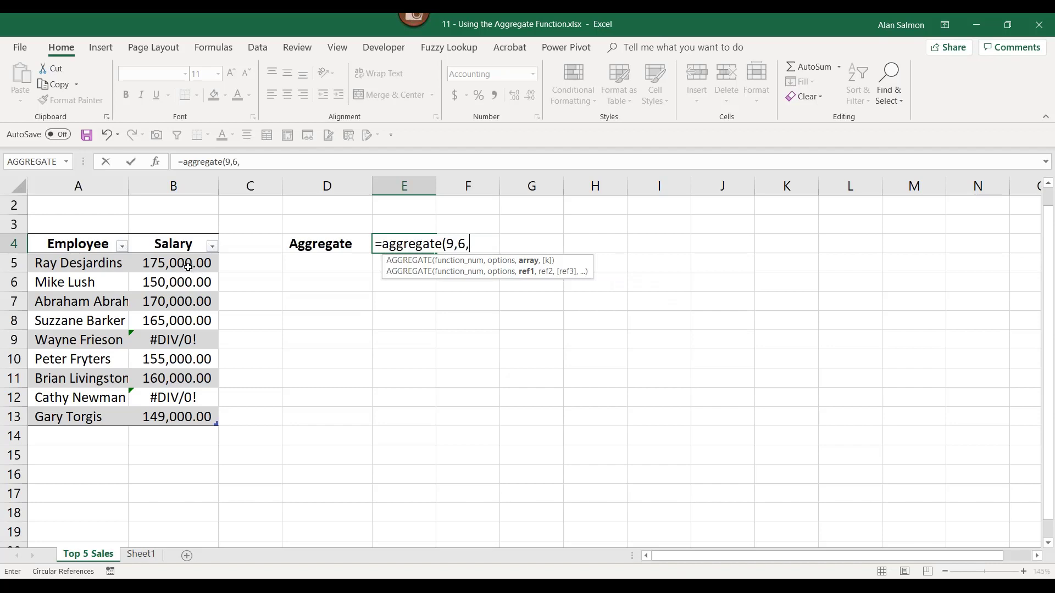
left_click_drag(188, 266, 182, 417)
type(")")
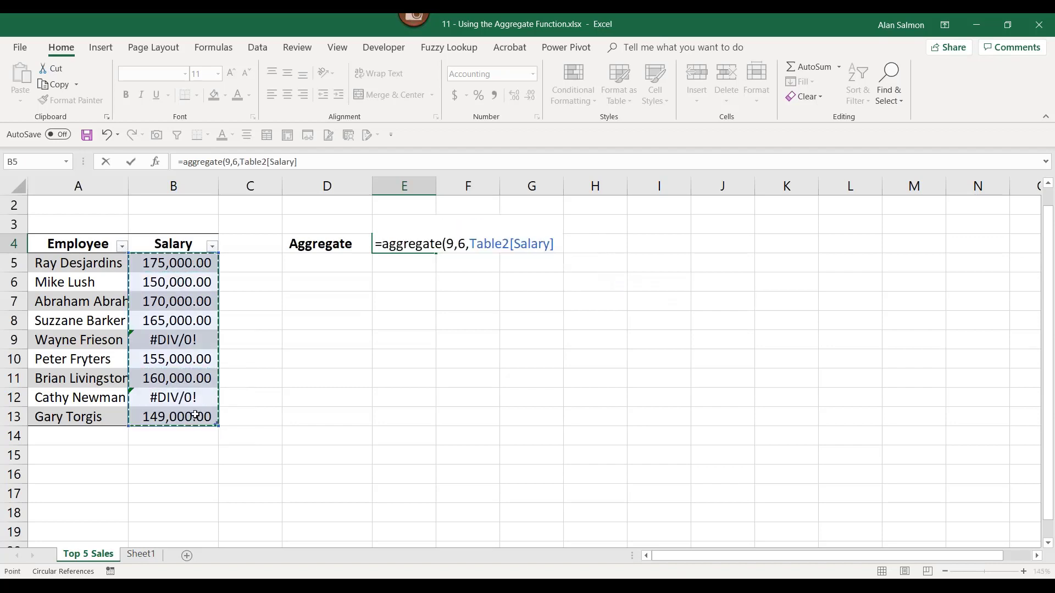
key("Return")
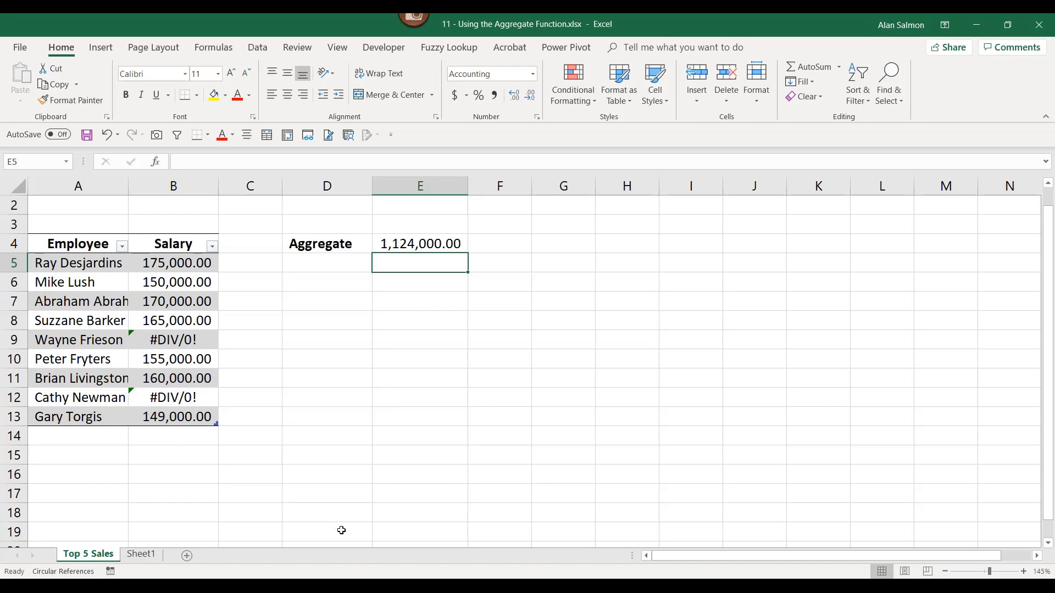
mouse_move(365, 577)
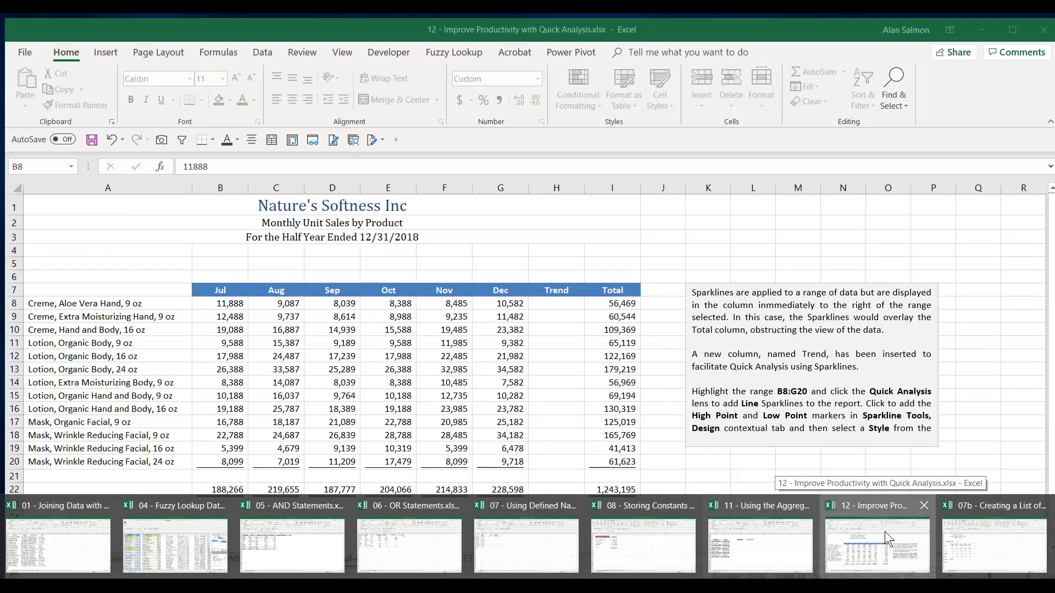
- Switch to the Quick Analysis workbook and select the Jul–Dec sales figures B8:G20
left_click(885, 531)
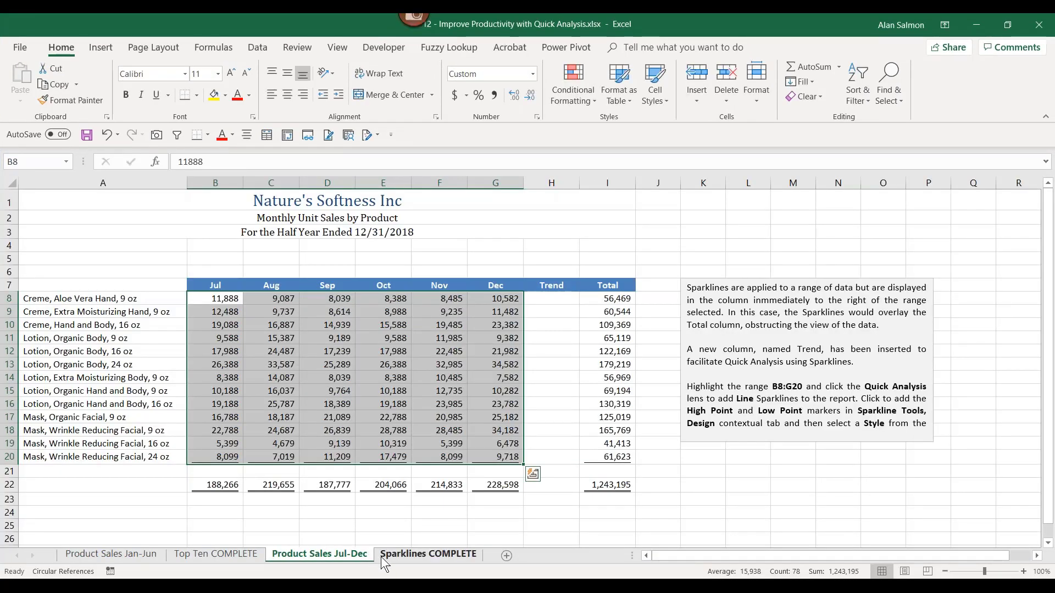
scroll(381, 556, "up", 1)
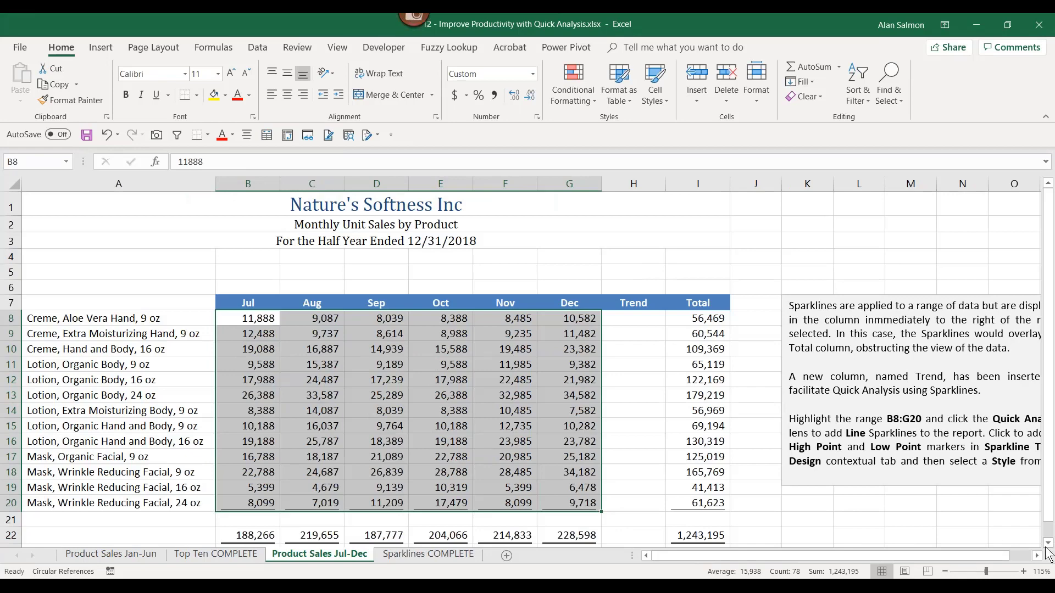
left_click(1049, 544)
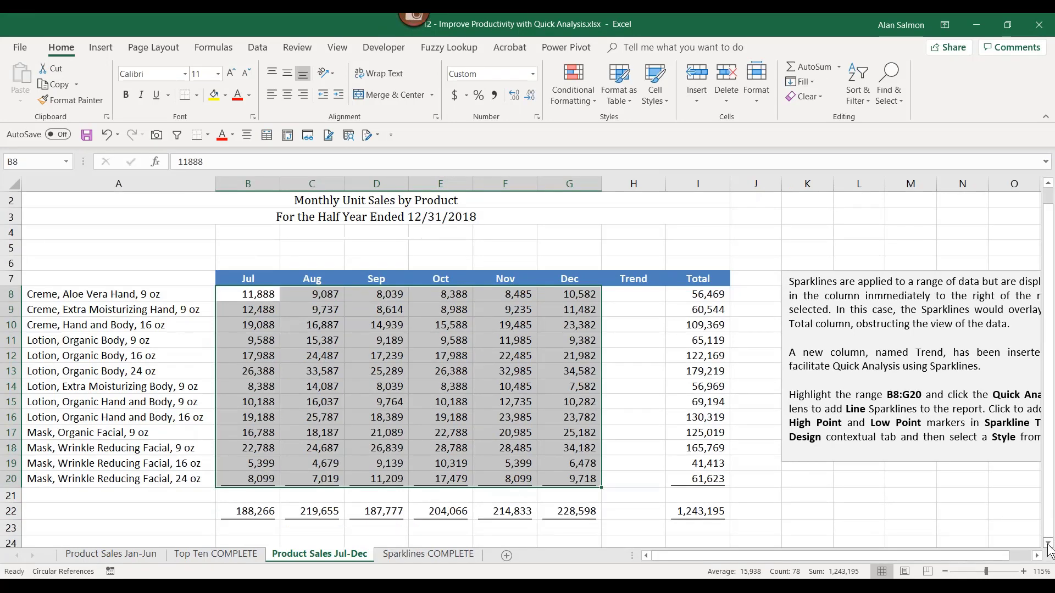
left_click(1048, 544)
left_click(1048, 544)
left_click(1048, 544)
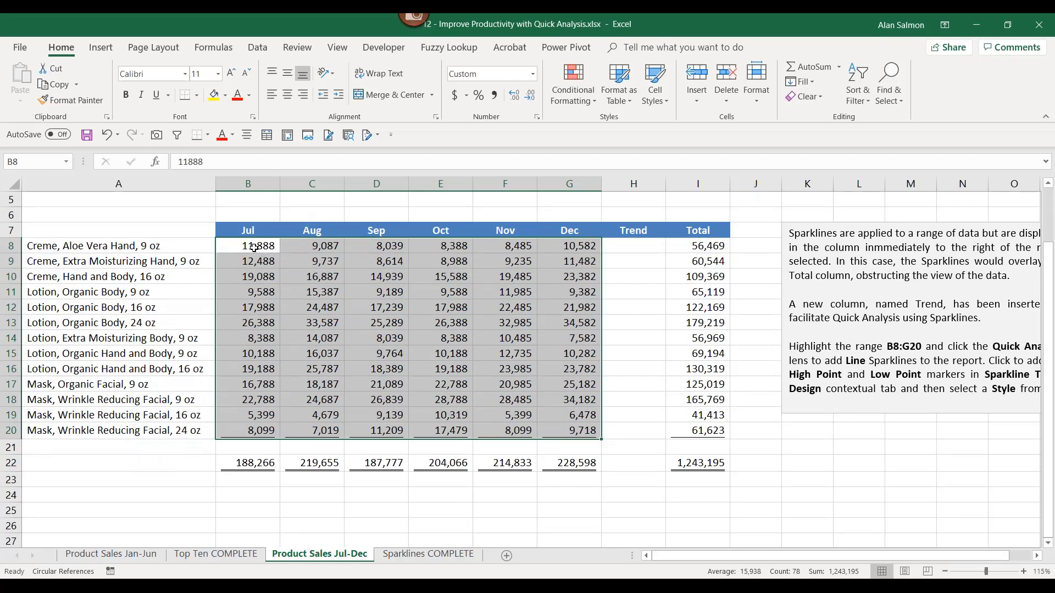
left_click_drag(253, 247, 707, 467)
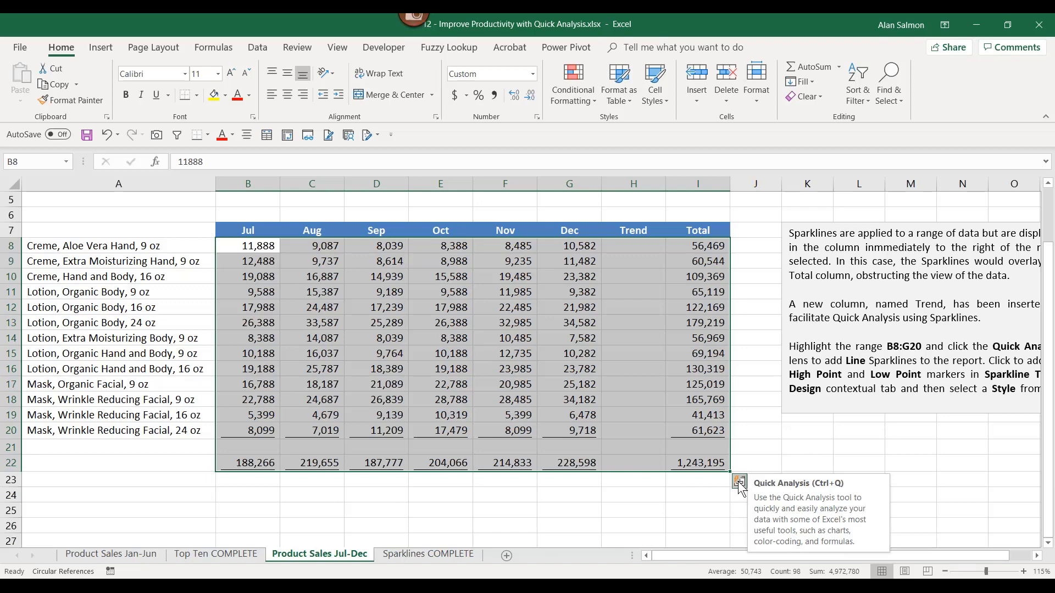
left_click(739, 484)
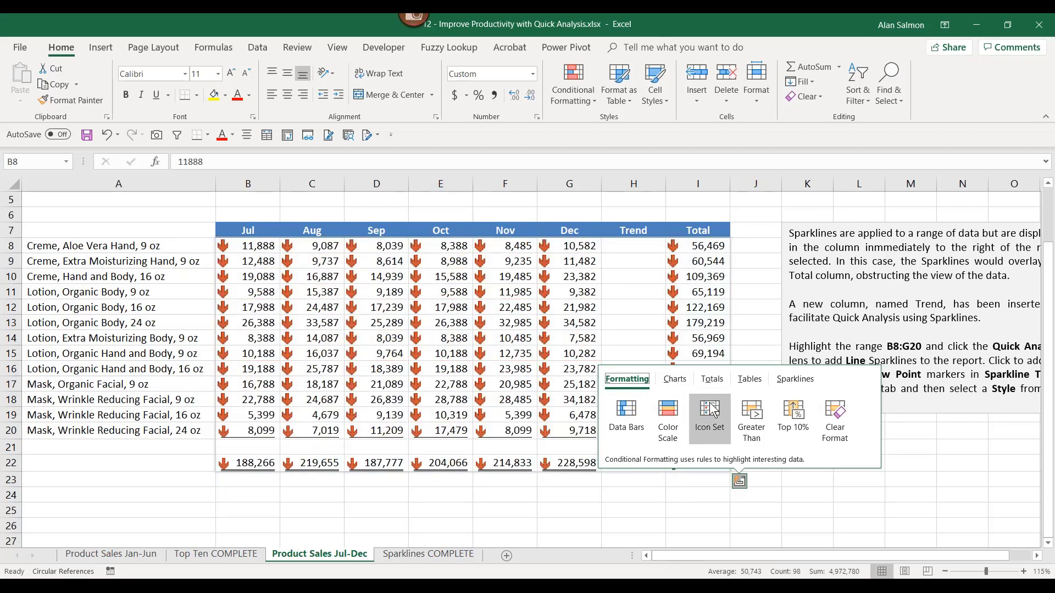
left_click(752, 412)
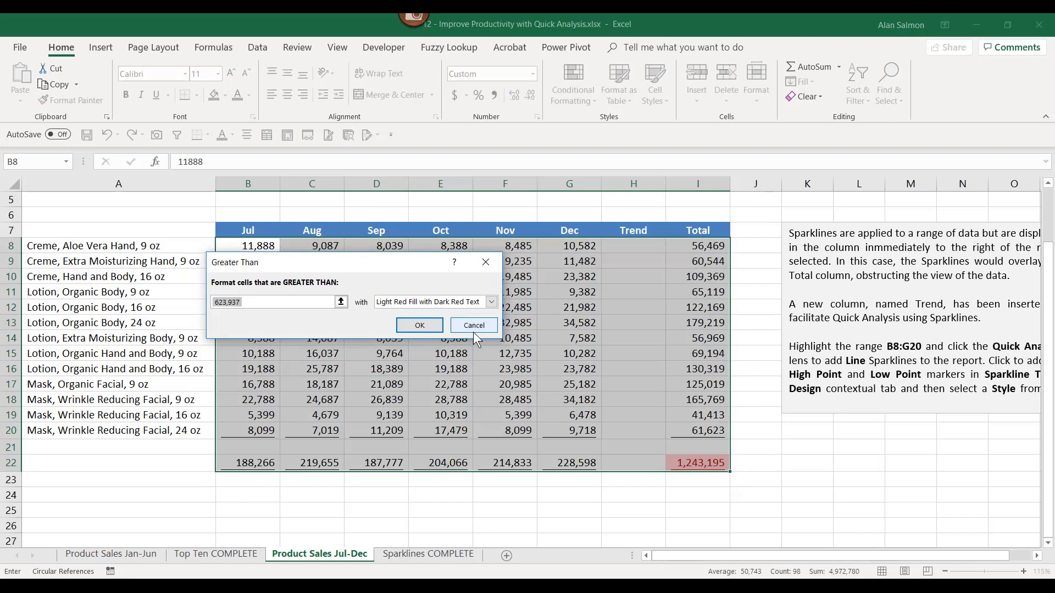
left_click(473, 331)
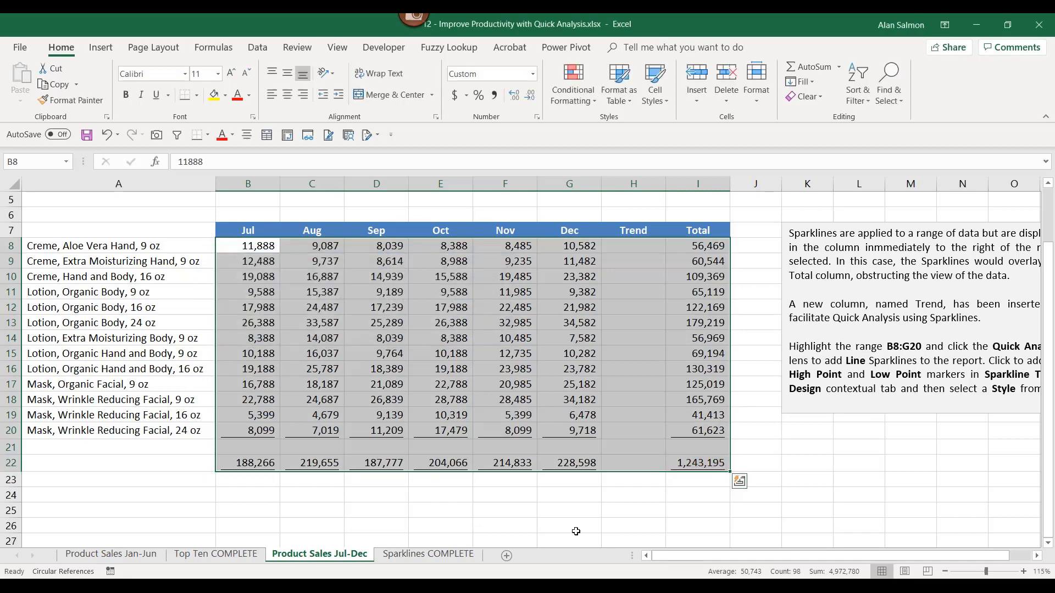
key("shift+Up")
key("shift+Up")
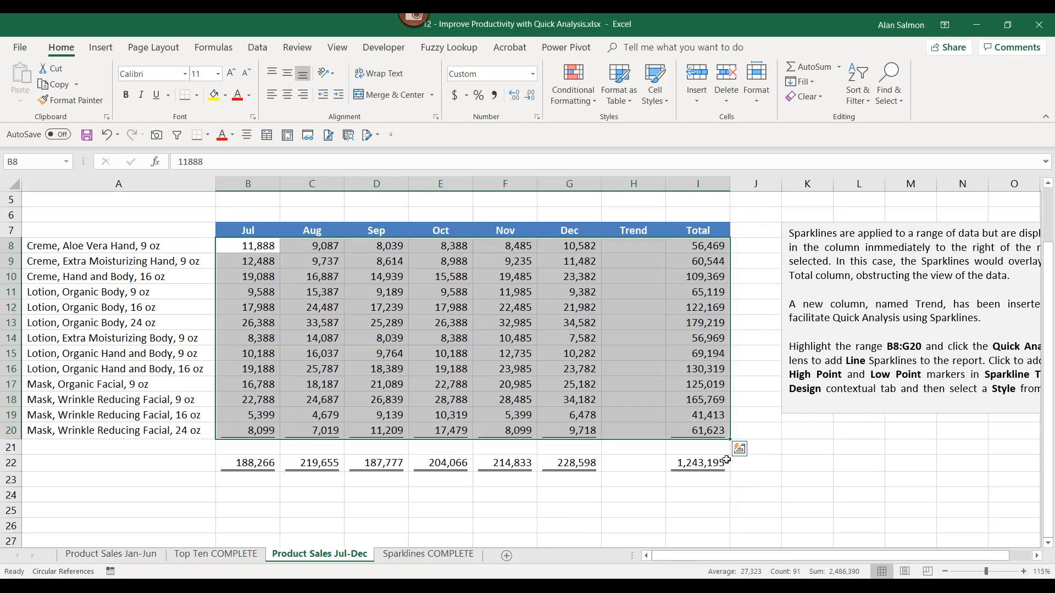
left_click(740, 449)
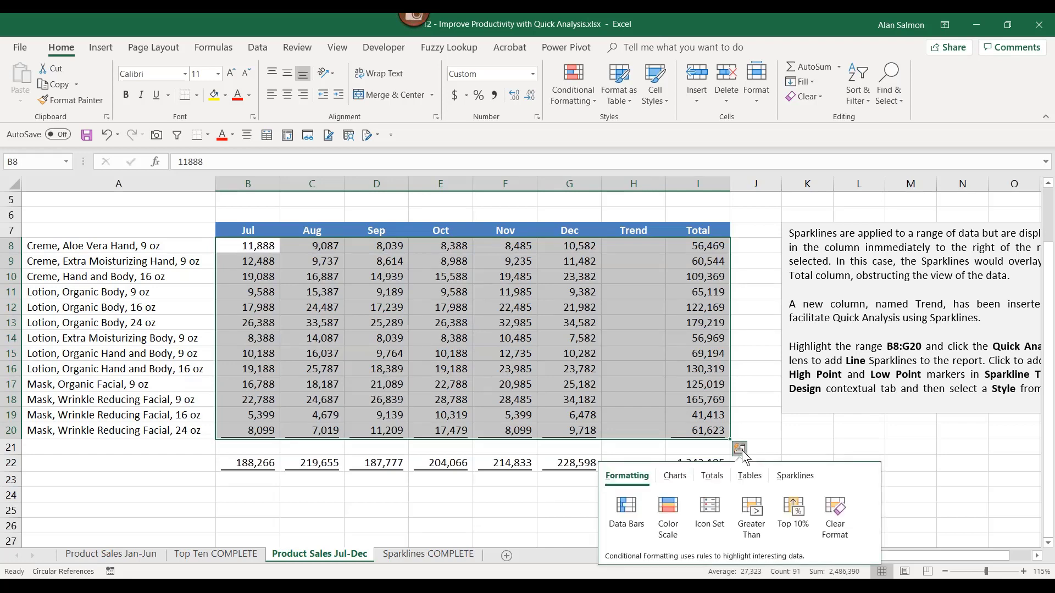
left_click(752, 513)
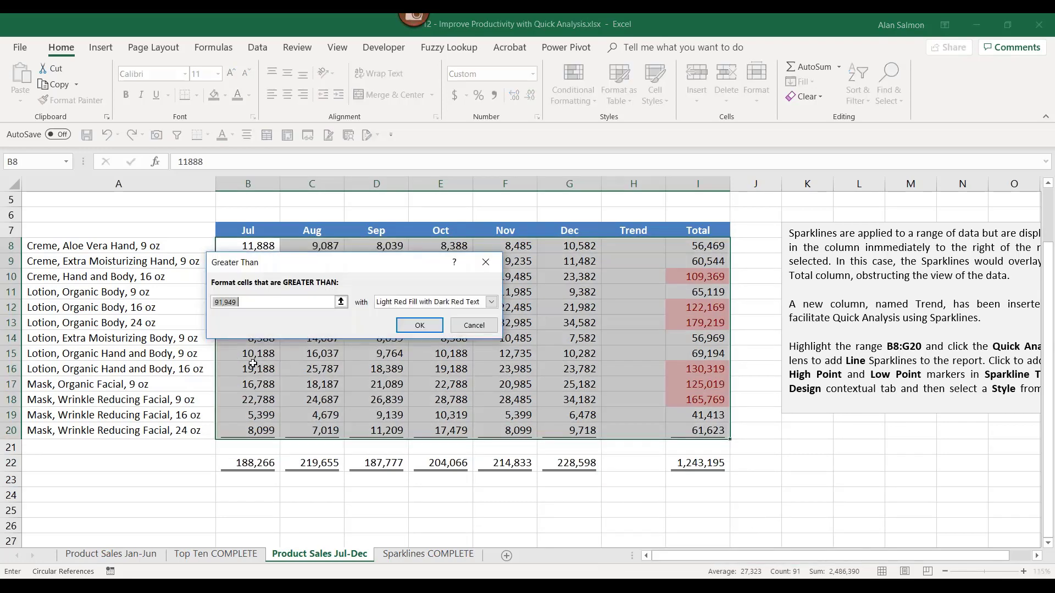
left_click(256, 305)
key("BackSpace")
key("BackSpace")
key("BackSpace")
key("BackSpace")
key("BackSpace")
key("BackSpace")
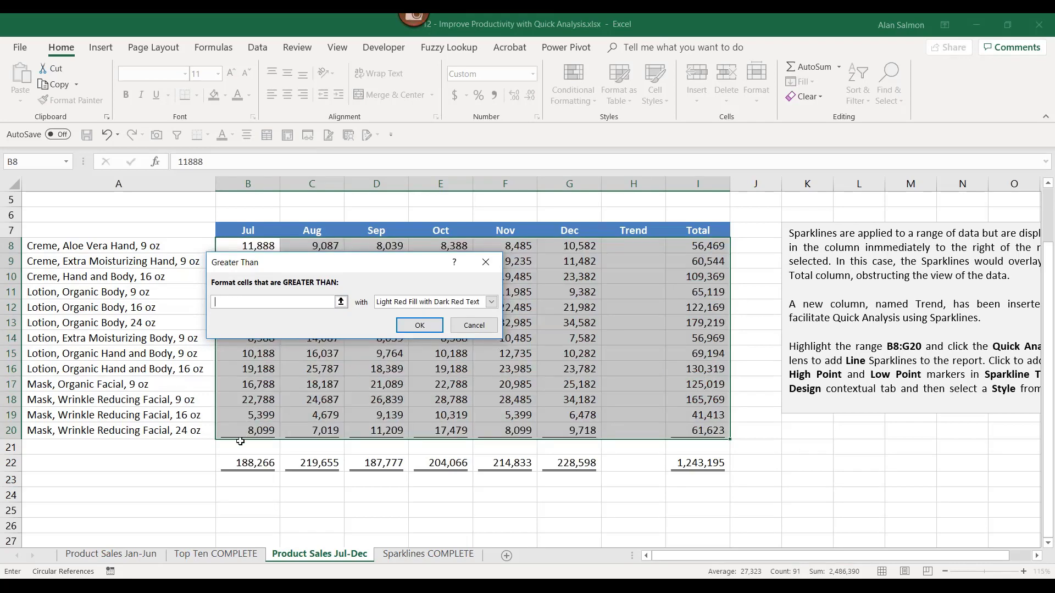
type("100000")
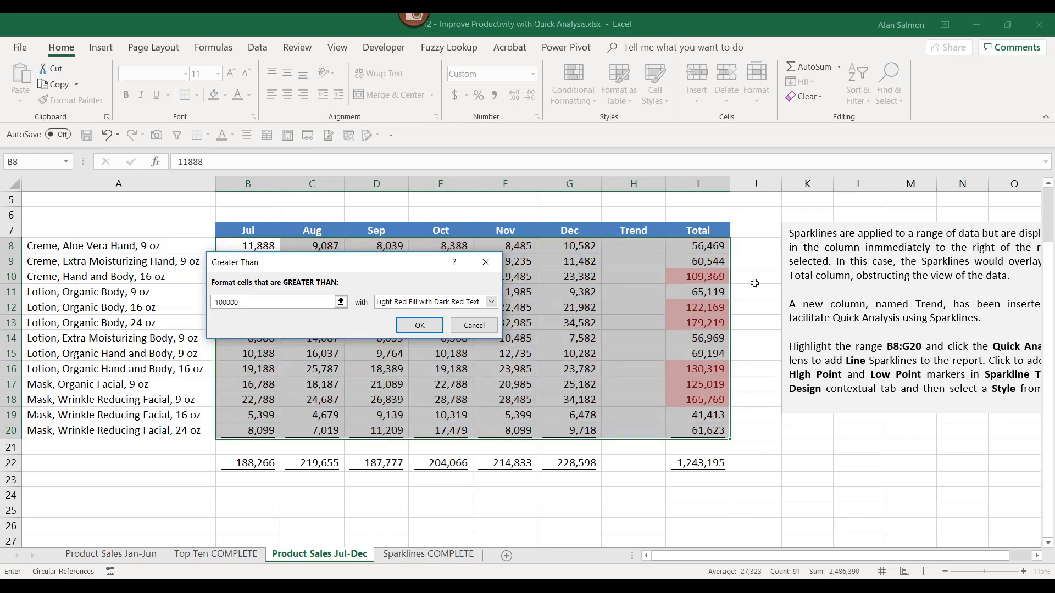
left_click(472, 325)
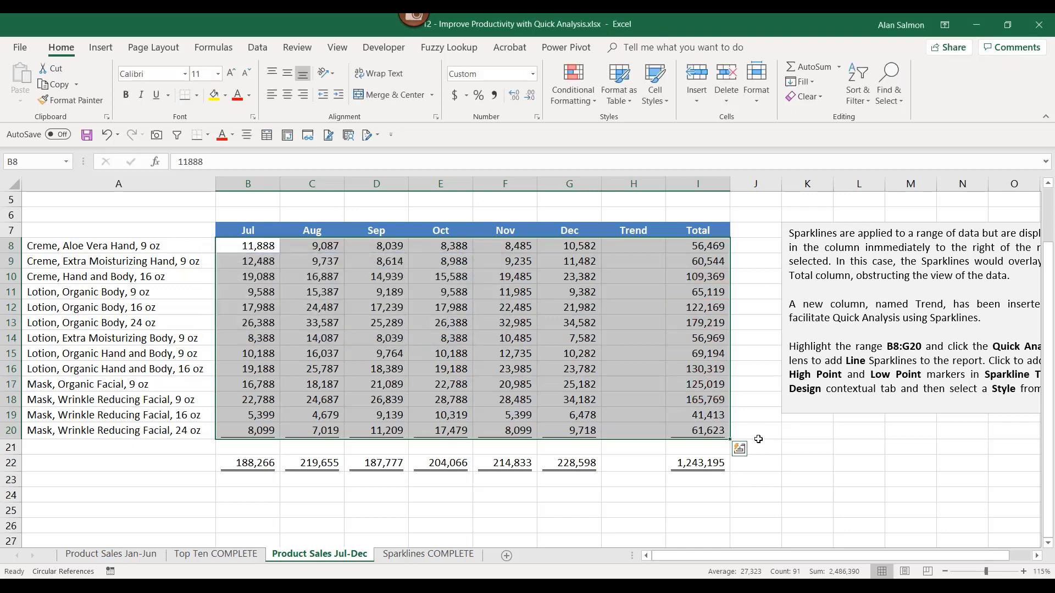
- Open Quick Analysis on the Jul–Dec sales range and preview its Charts and Totals suggestions
left_click(740, 449)
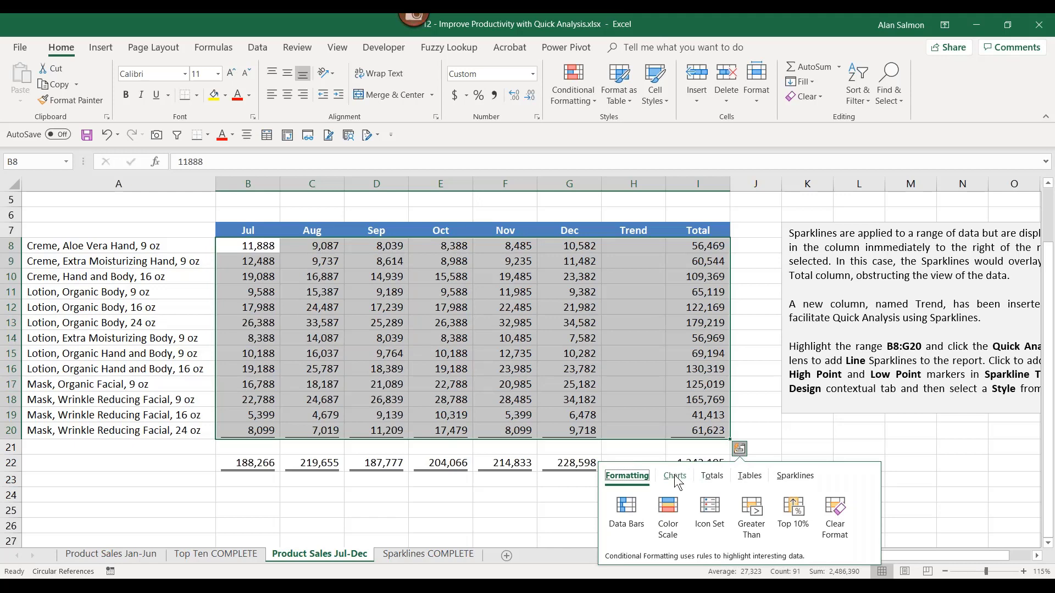
left_click(677, 480)
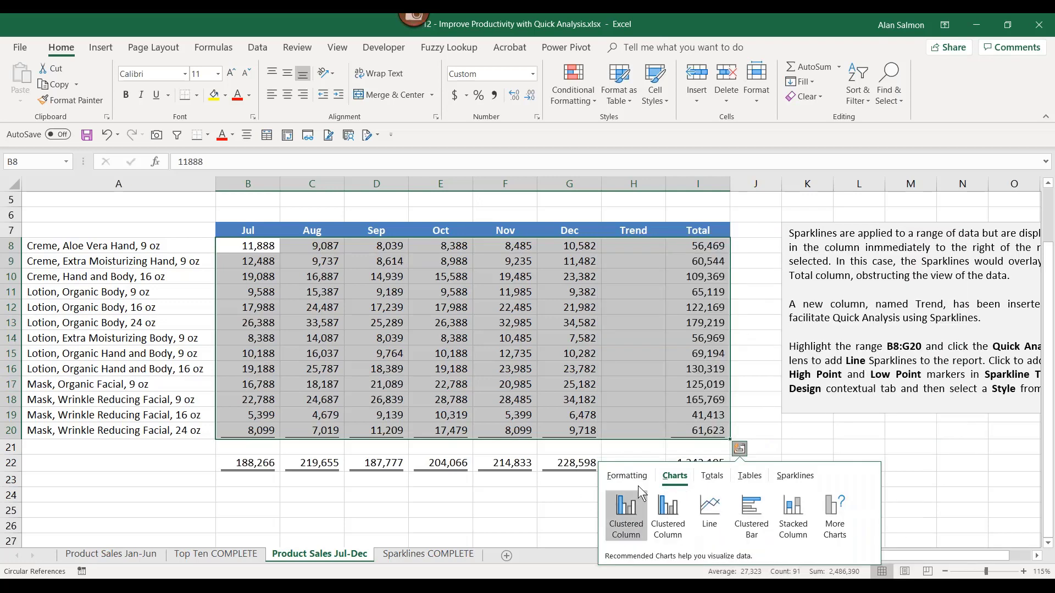
left_click(746, 454)
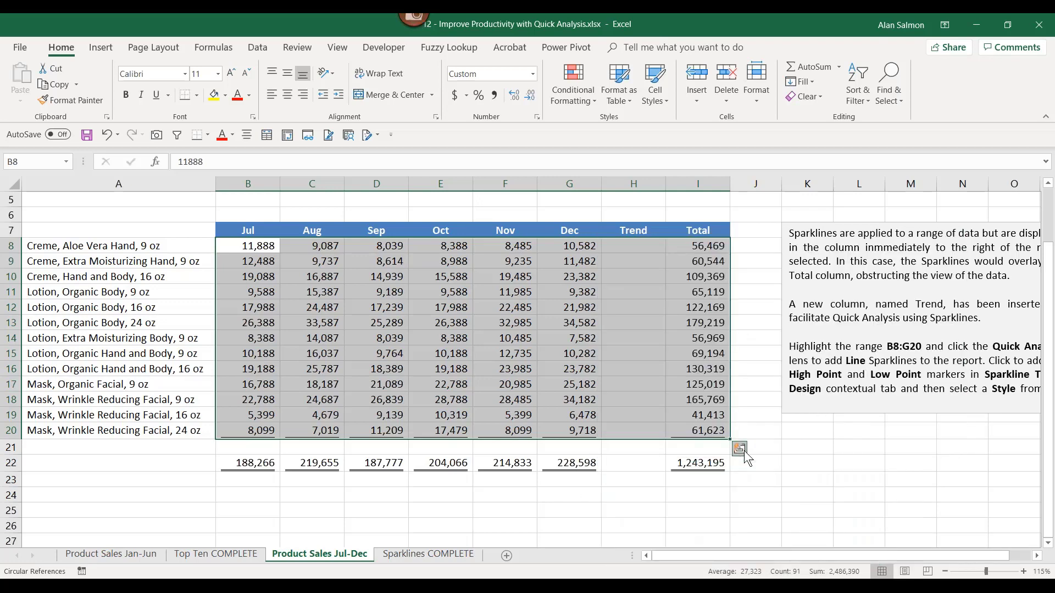
left_click(746, 456)
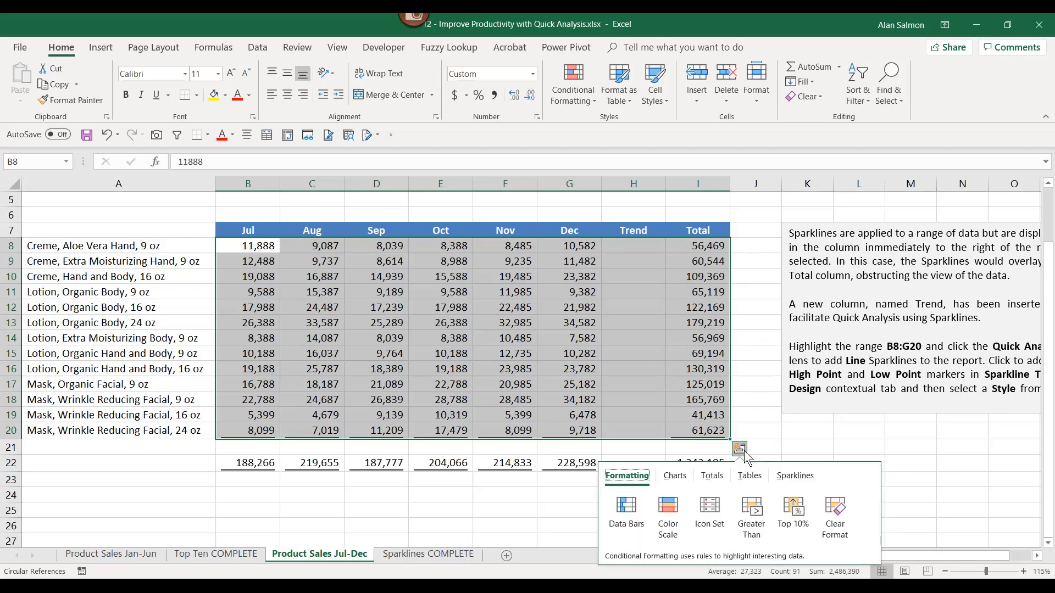
left_click(716, 477)
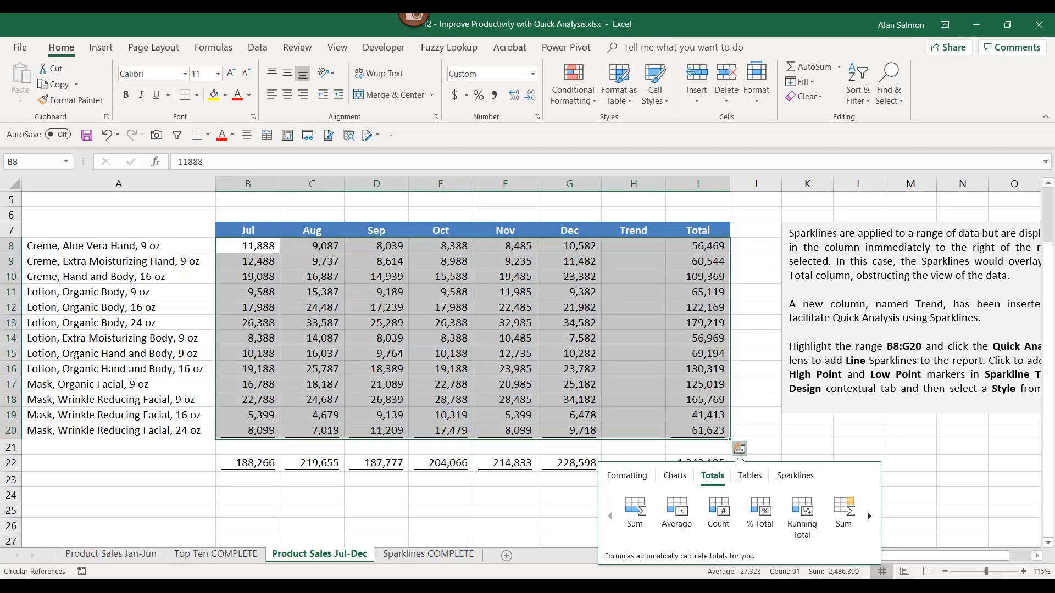
left_click(740, 450)
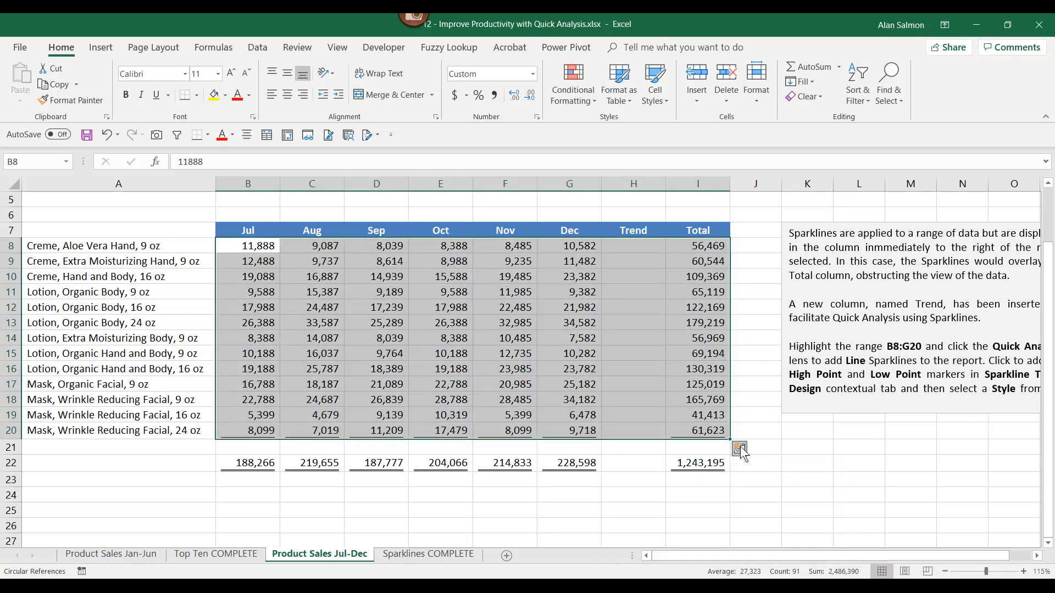
left_click(741, 449)
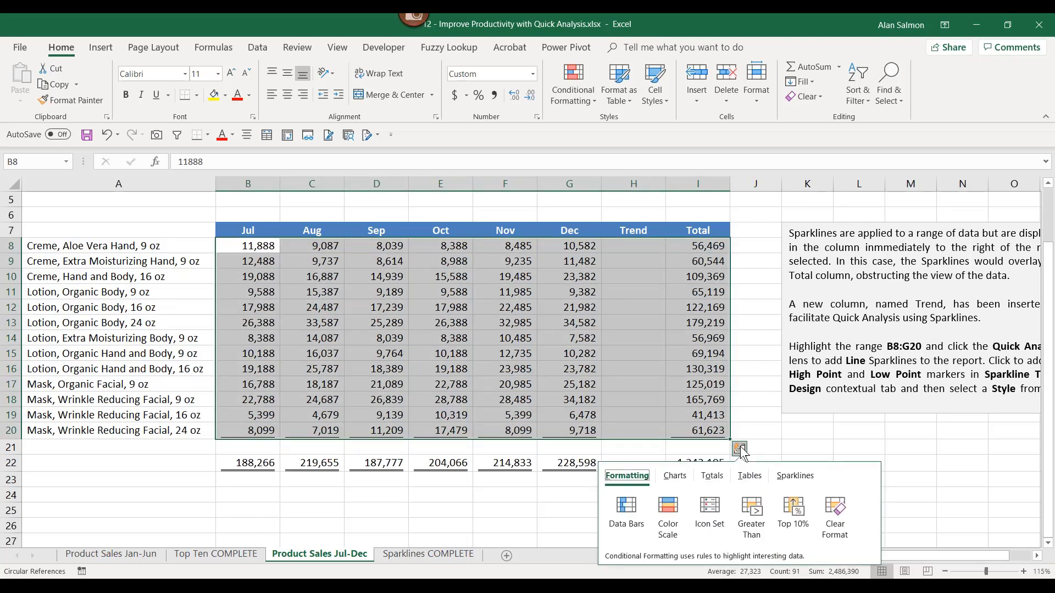
- Add Line sparklines in J8:J20 from Quick Analysis, then reselect B8:I20
left_click(798, 477)
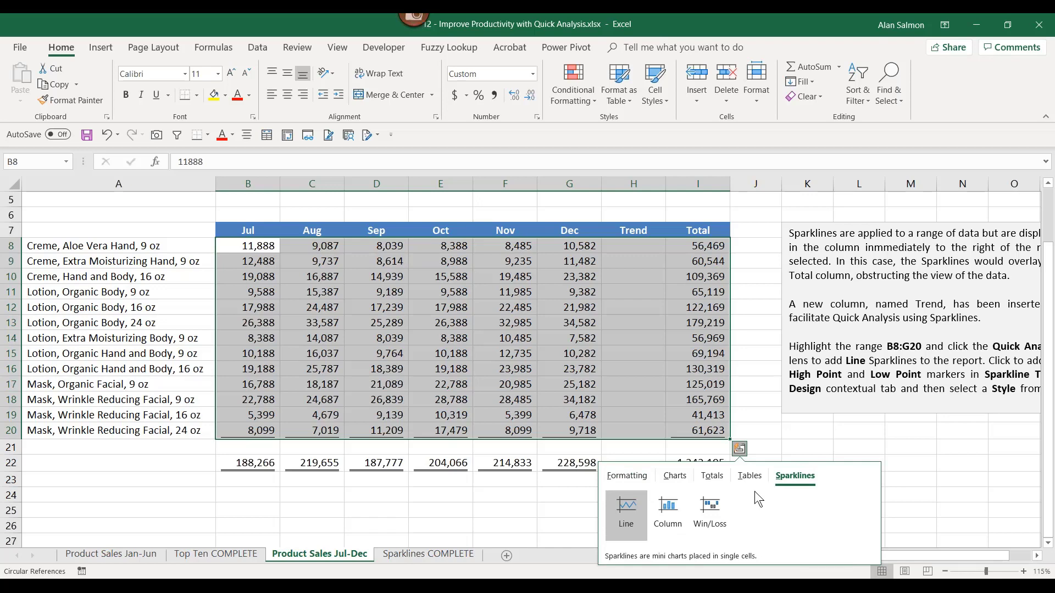
left_click(629, 508)
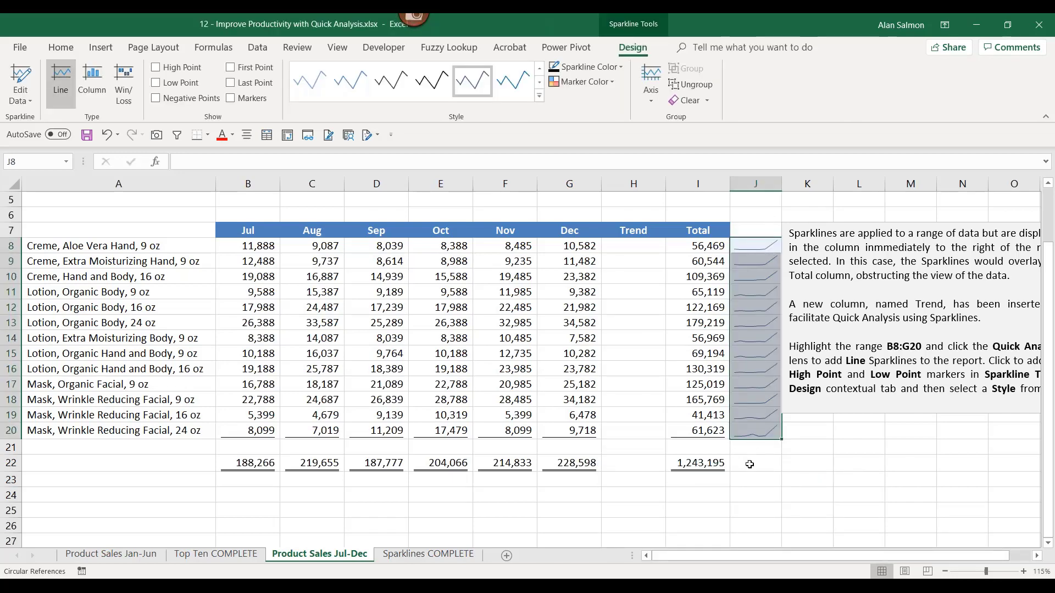
left_click(711, 432)
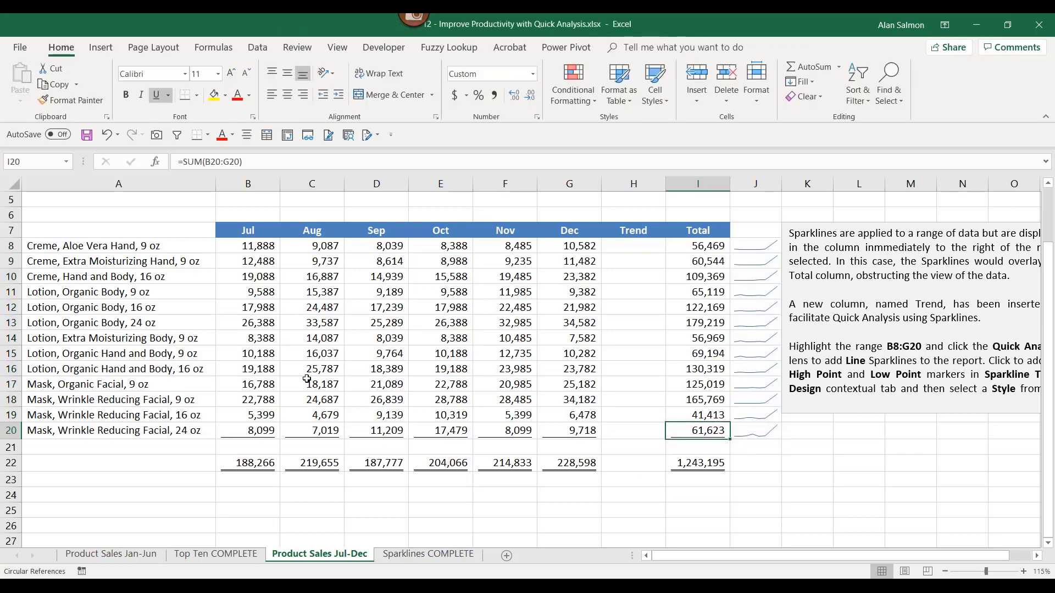
left_click_drag(249, 251, 679, 432)
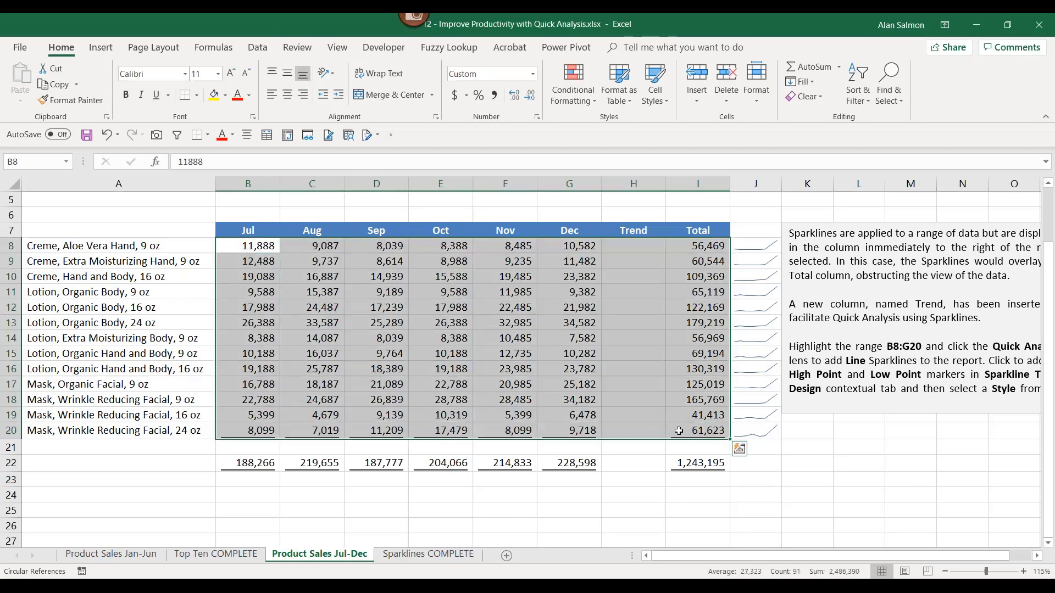
- Replace the line sparklines in J8:J20 with Column sparklines via Quick Analysis
left_click(739, 450)
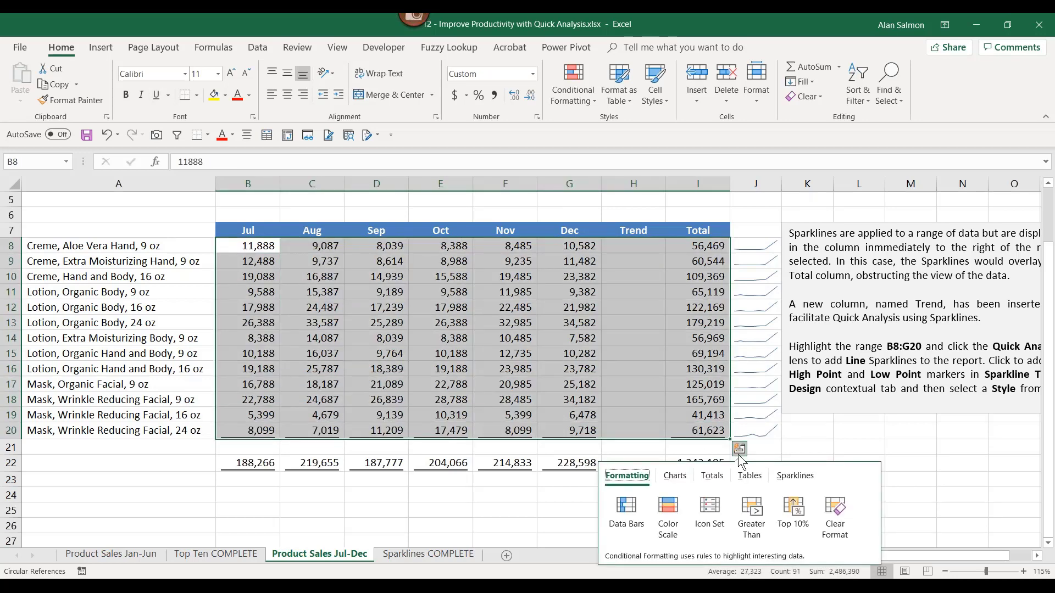
left_click(835, 514)
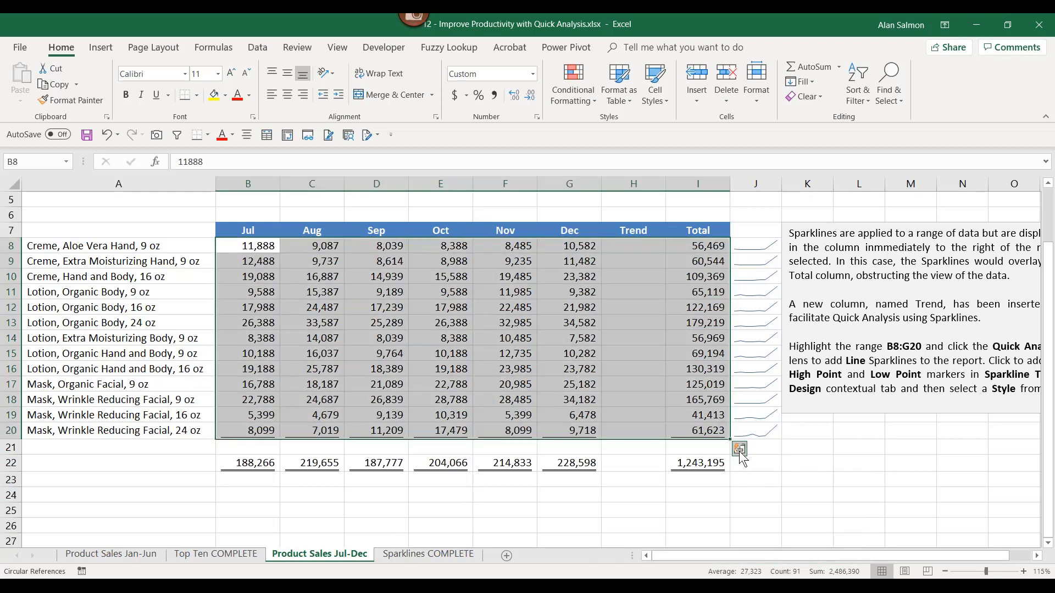
left_click(740, 450)
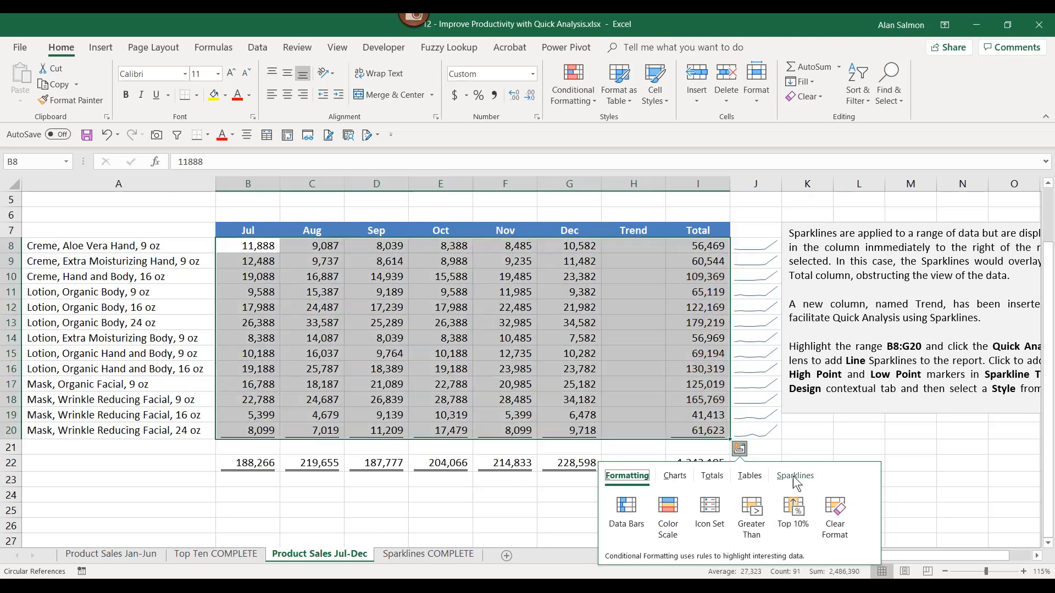
left_click(794, 476)
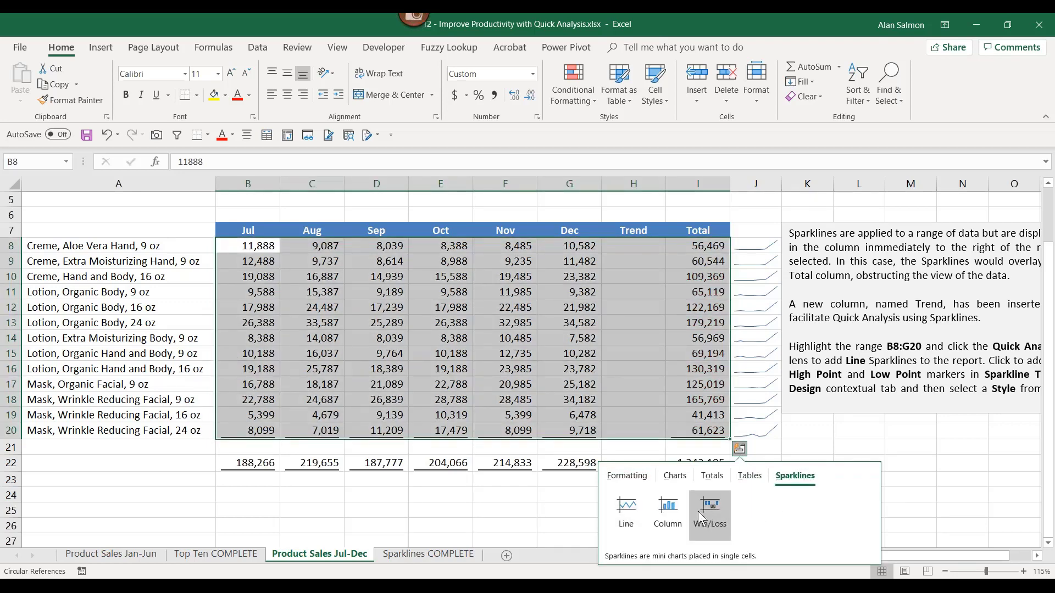
left_click(676, 511)
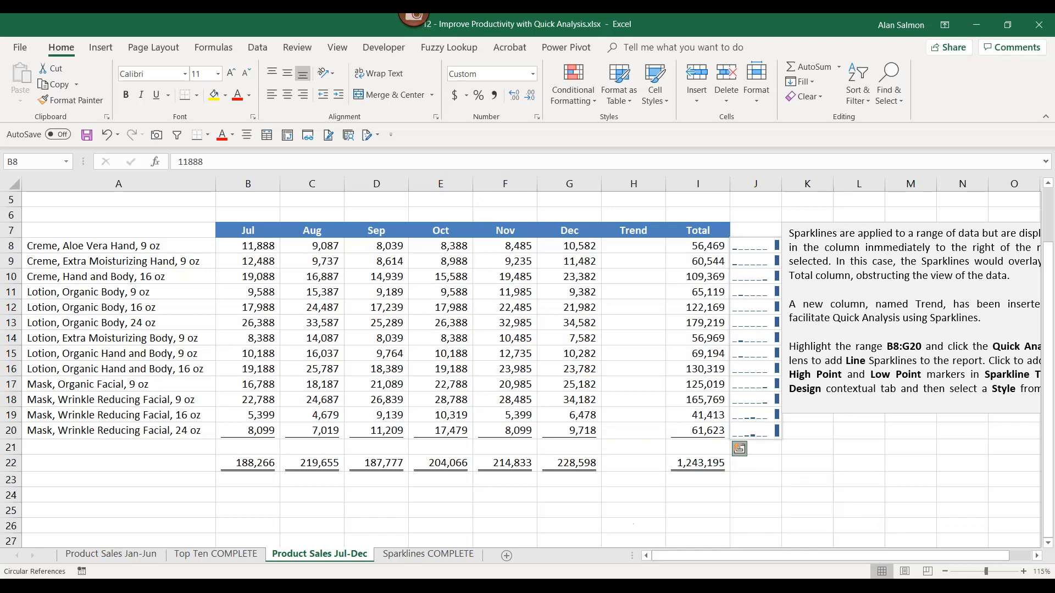
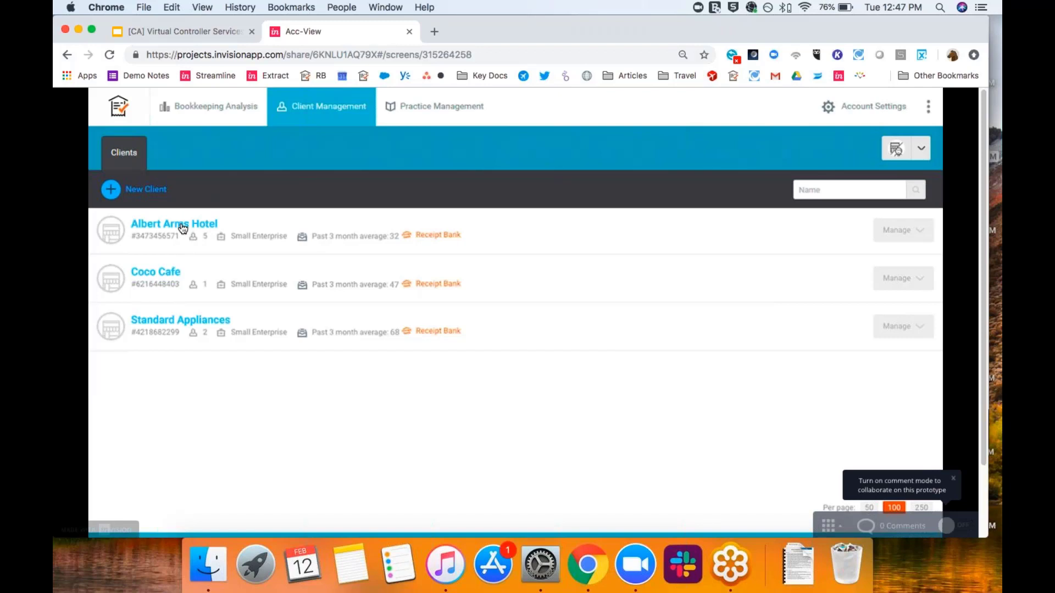
- Open Coco Cafe's Add Items options and preview the mobile app submission method
left_click(156, 273)
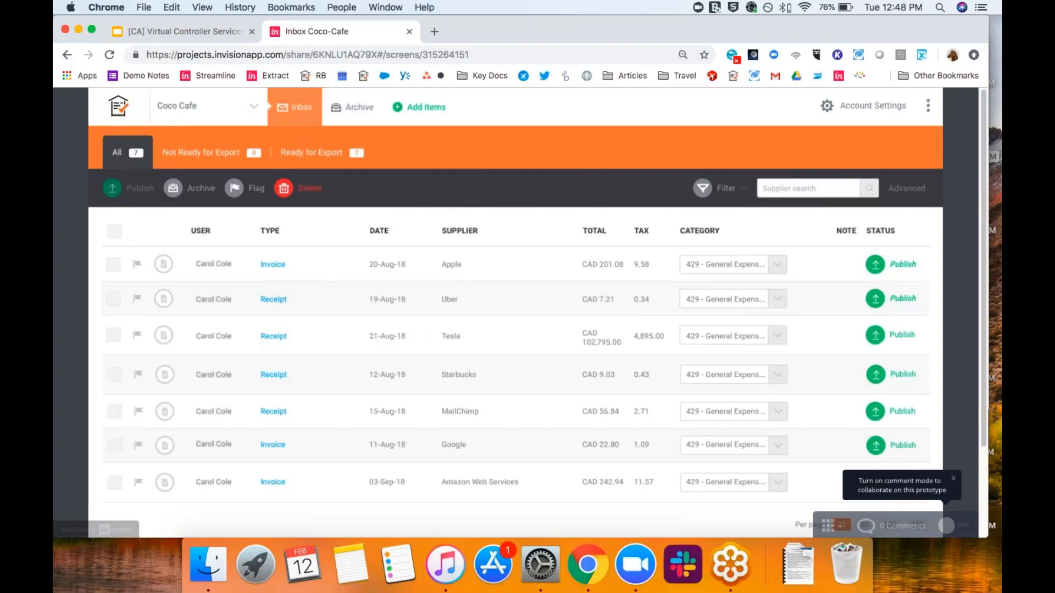
left_click(405, 110)
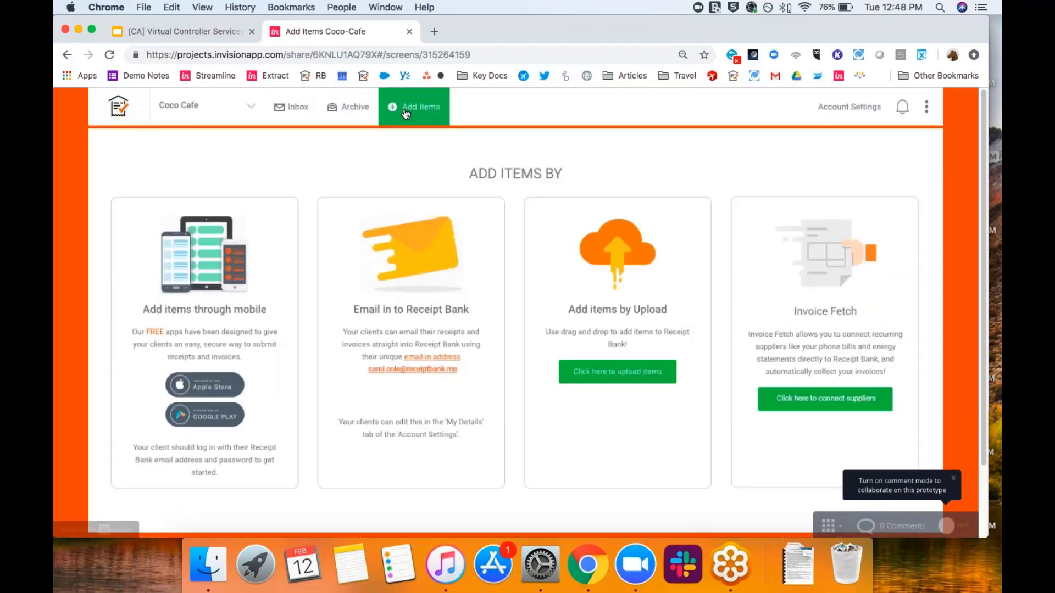
left_click(248, 270)
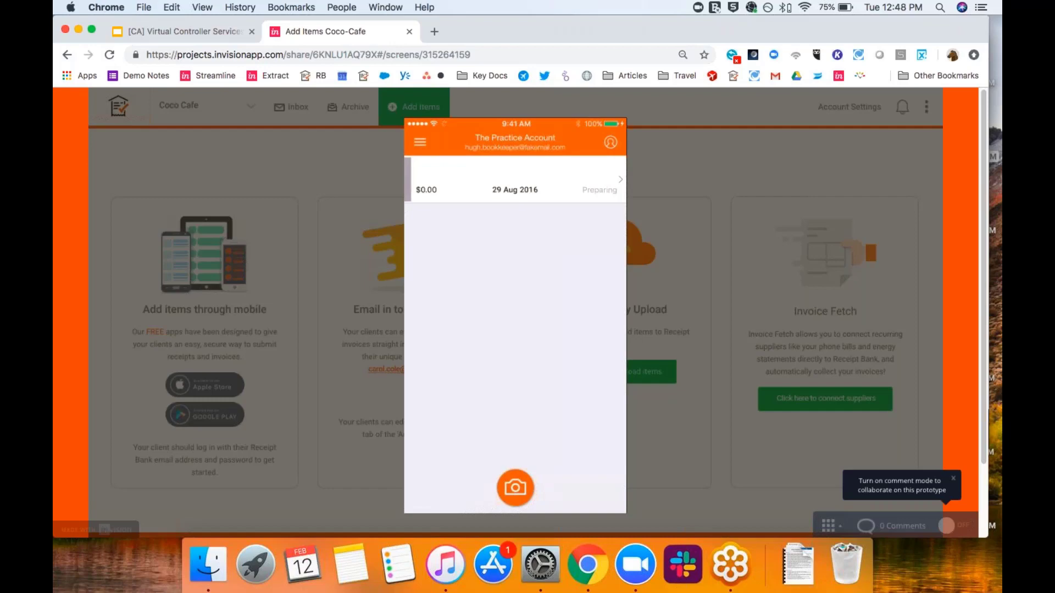
left_click(309, 275)
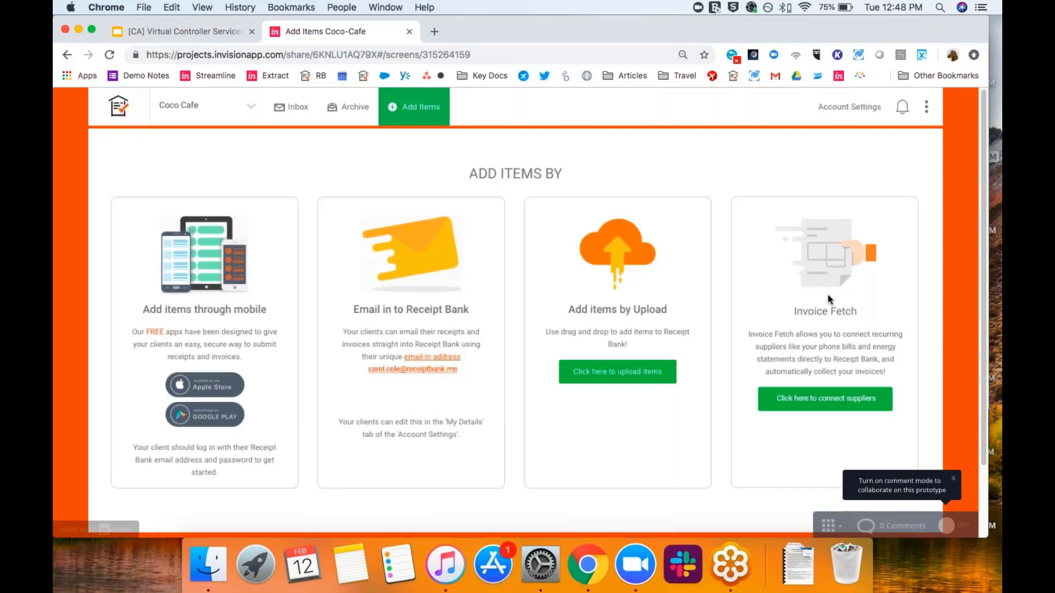
- Browse the list of suppliers available for automatic Invoice Fetch
left_click(817, 400)
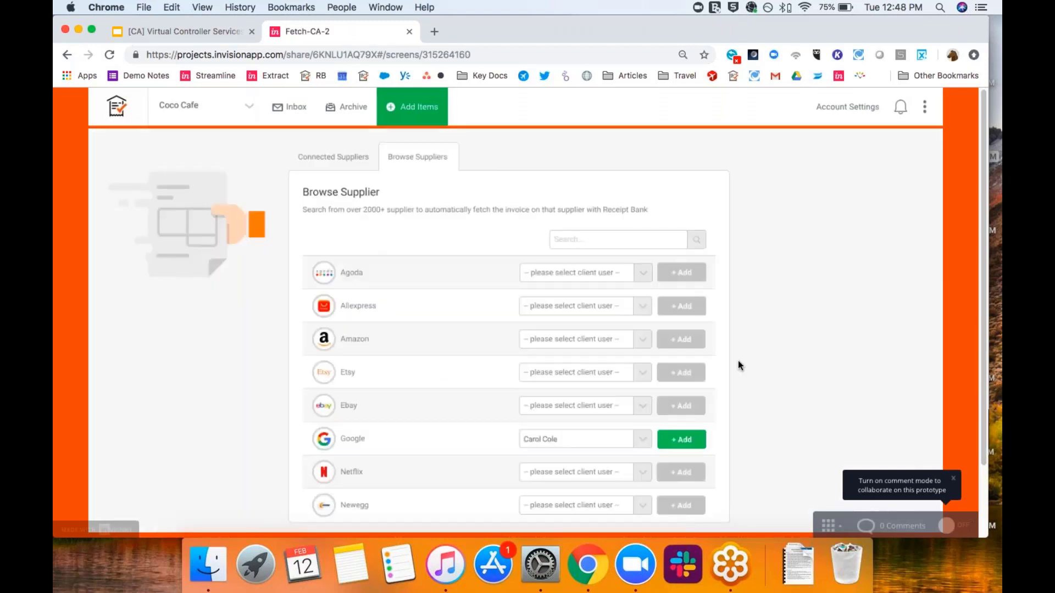
scroll(737, 359, "down", 1)
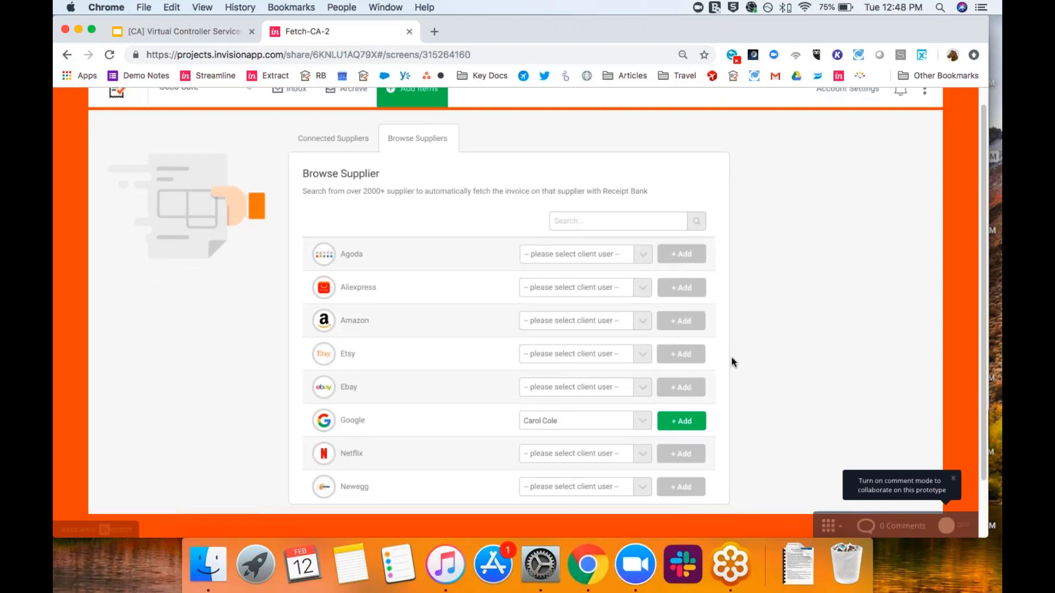
scroll(732, 358, "down", 1)
scroll(732, 359, "up", 2)
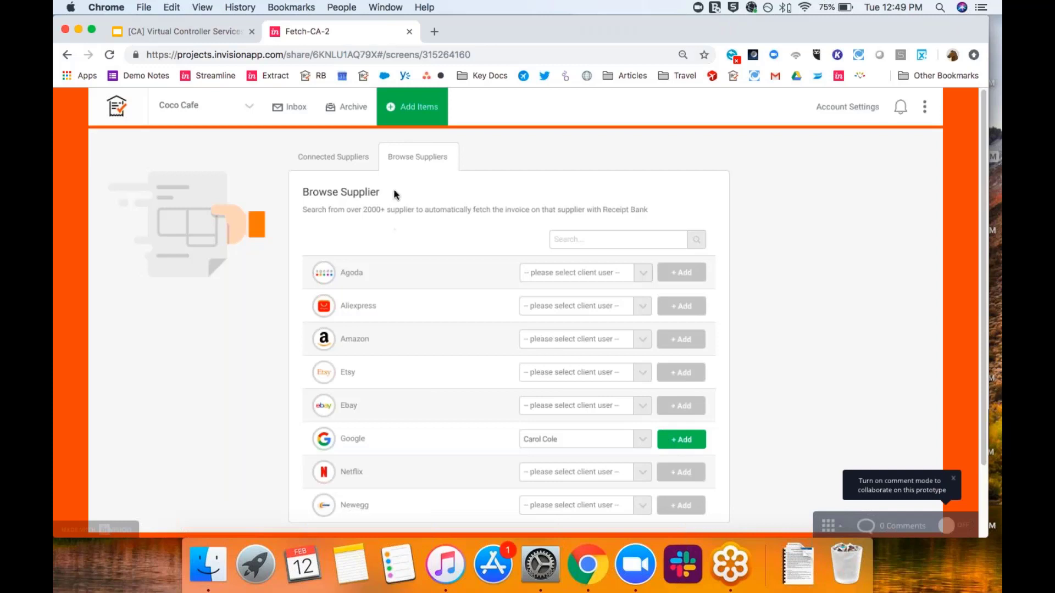
left_click(397, 117)
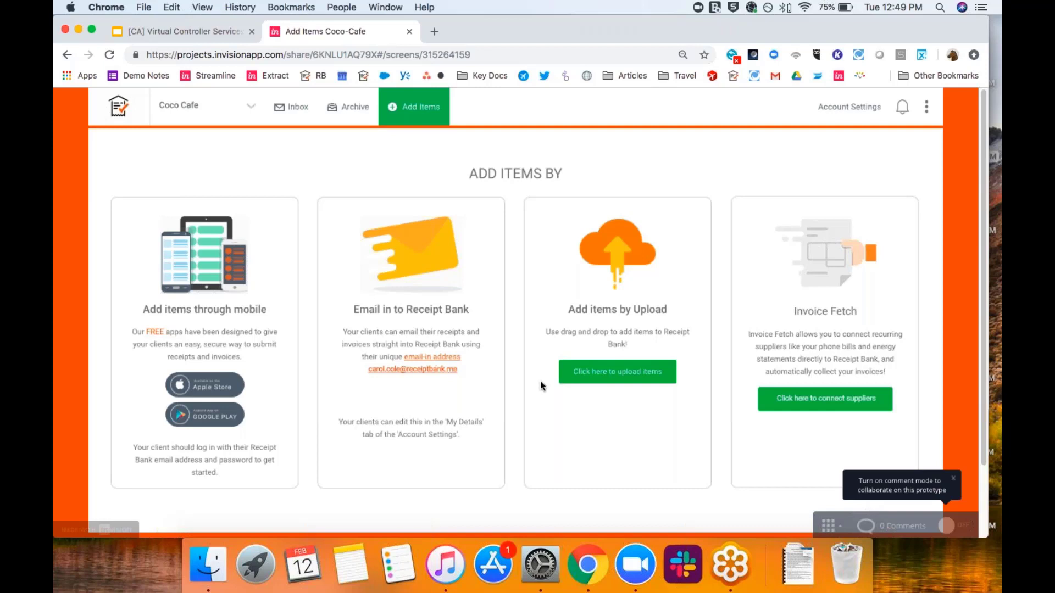
left_click(601, 376)
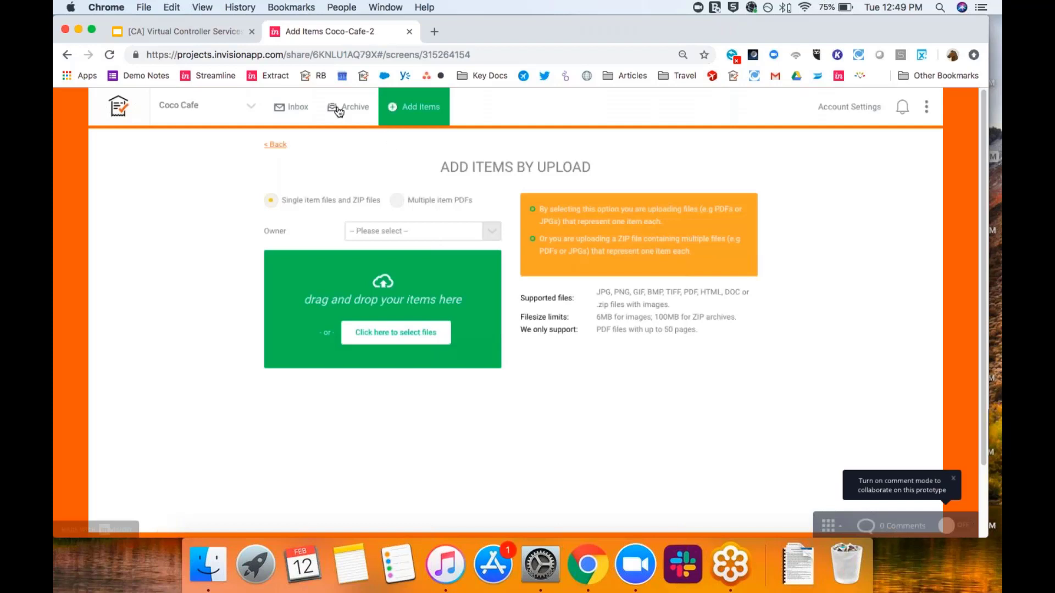
left_click(304, 109)
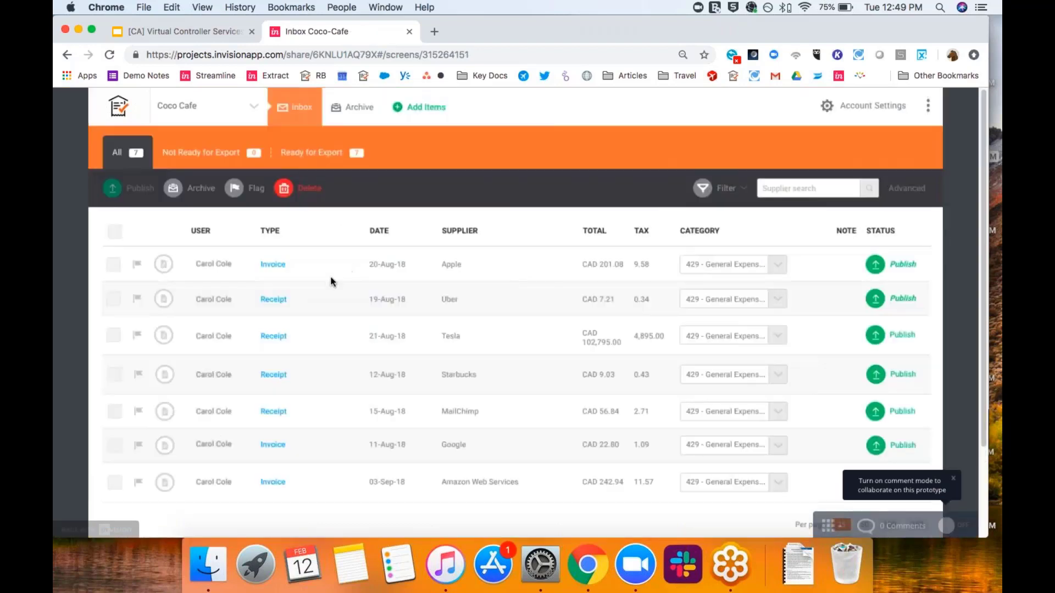
left_click(273, 375)
scroll(400, 371, "down", 5)
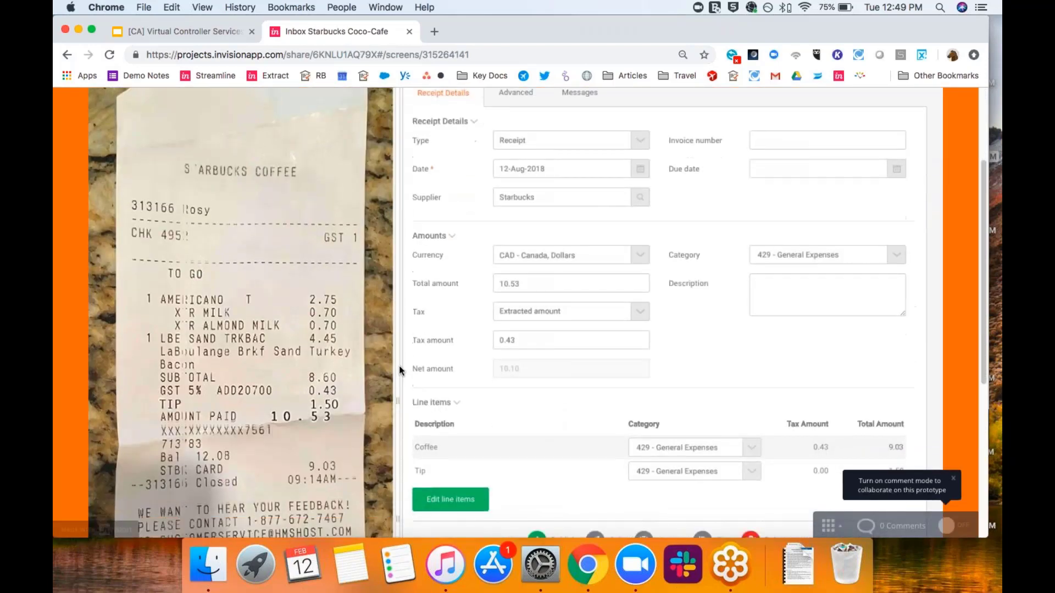
left_click(440, 466)
scroll(432, 372, "up", 4)
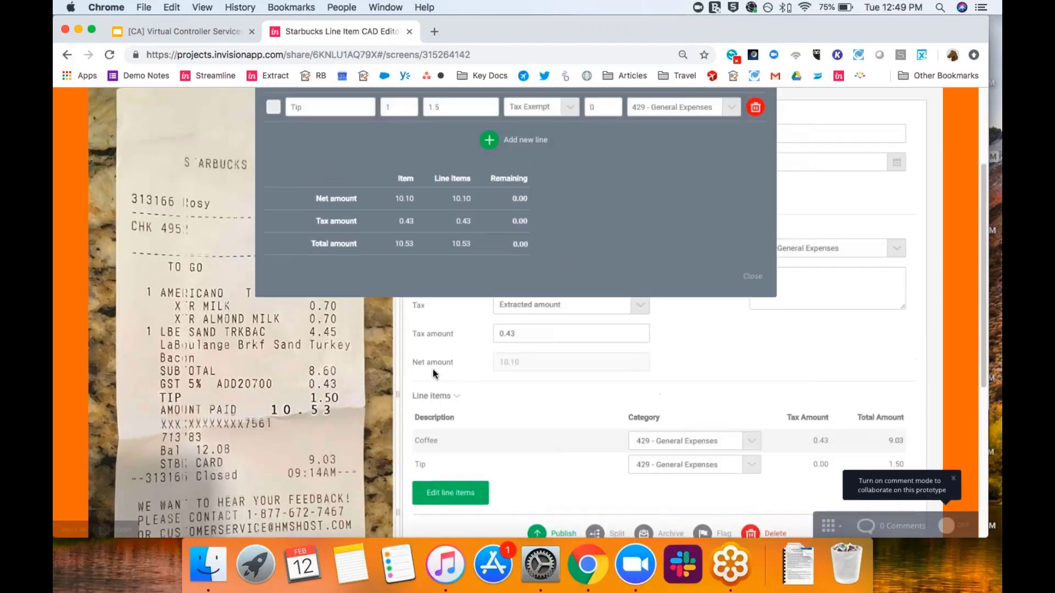
scroll(433, 373, "up", 1)
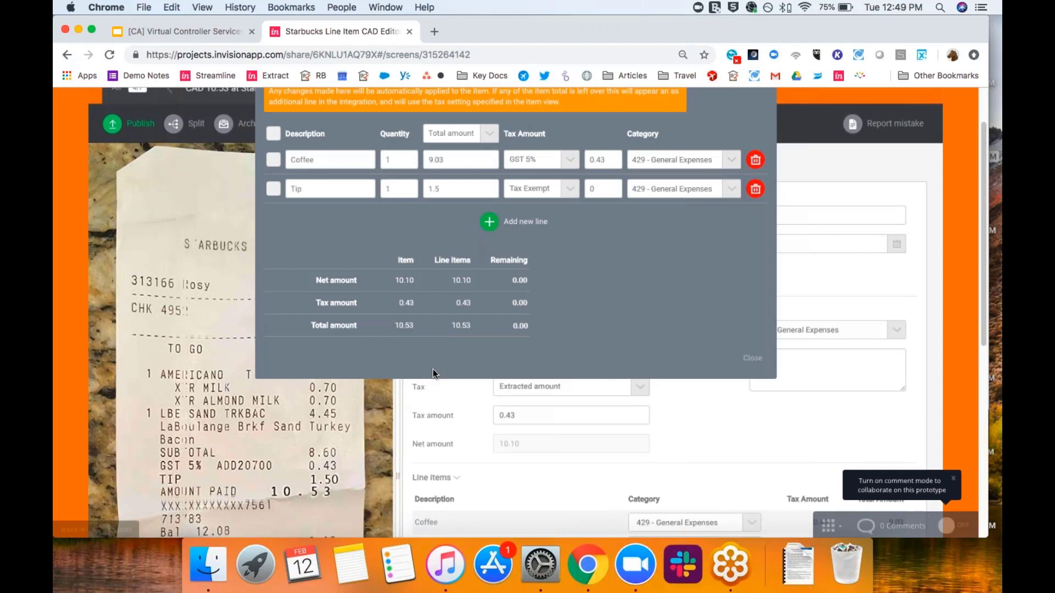
scroll(433, 373, "up", 4)
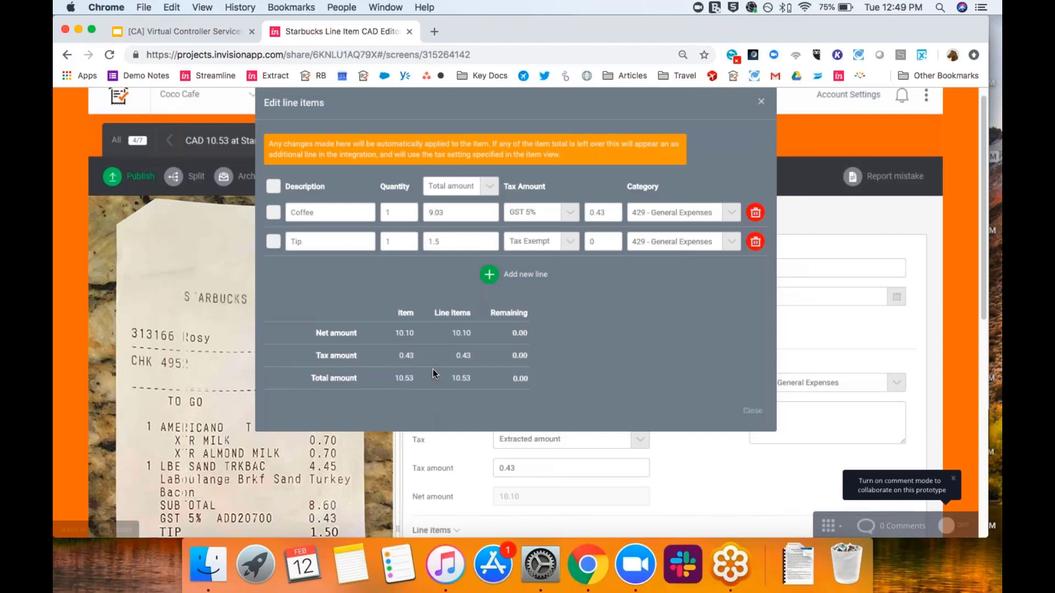
left_click(745, 411)
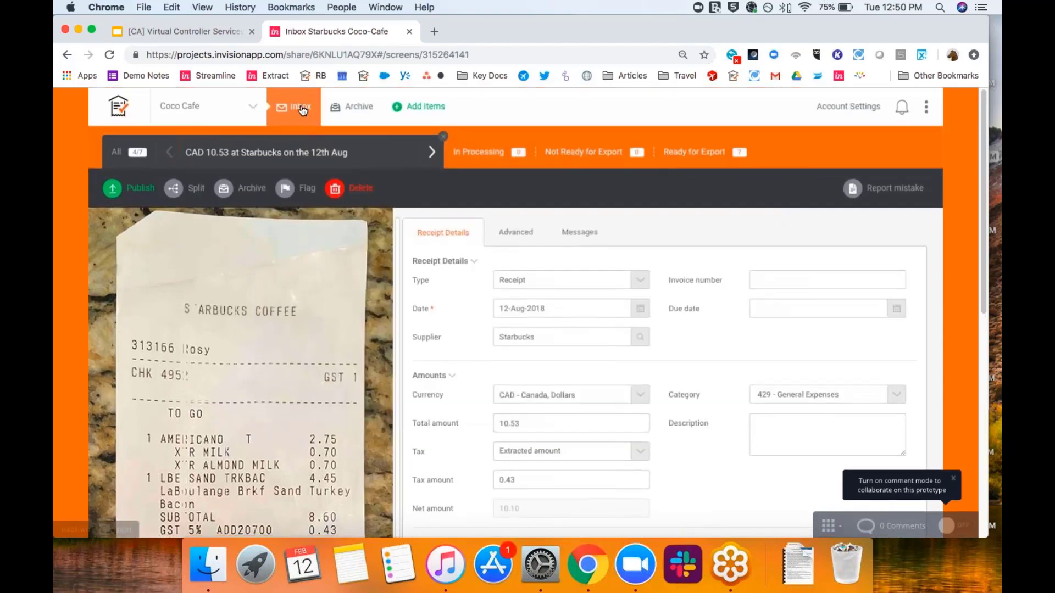
left_click(302, 108)
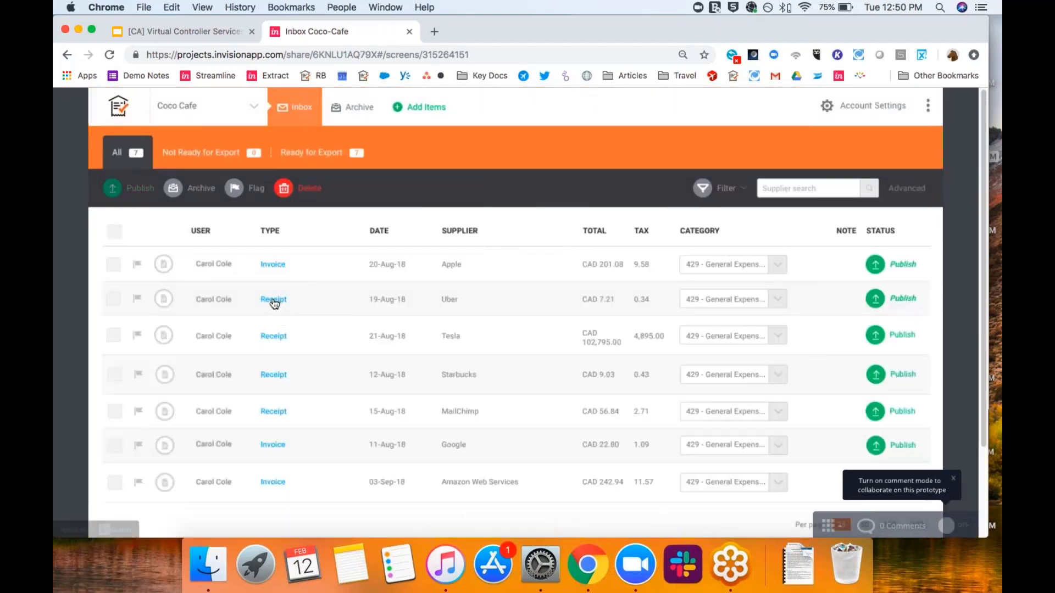
- Review the CAD 7.21 Uber receipt's details, then go back to Coco Cafe's 7-item inbox
left_click(272, 301)
scroll(425, 313, "down", 2)
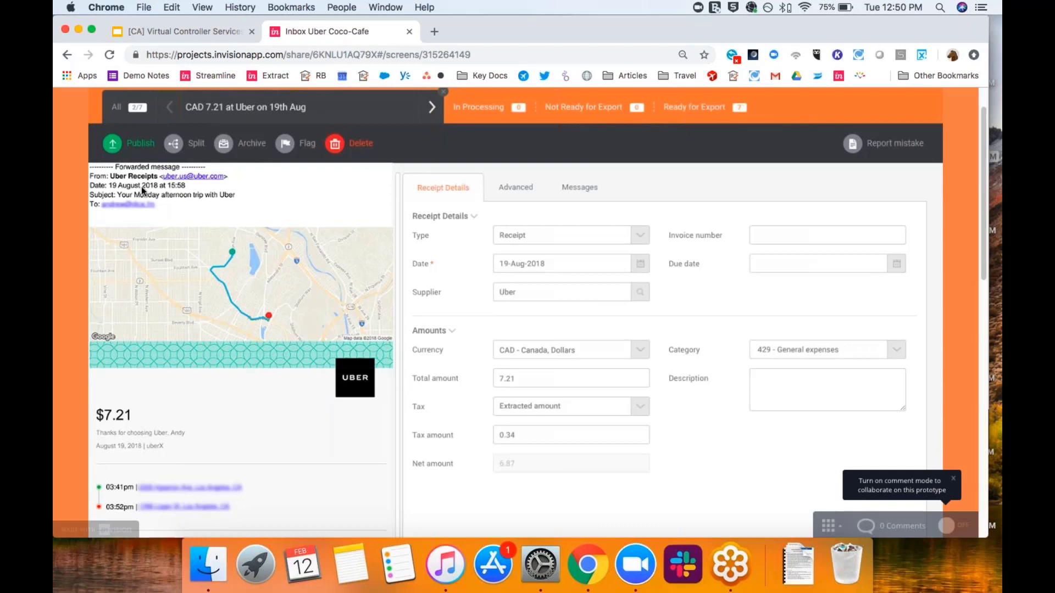
scroll(496, 453, "down", 2)
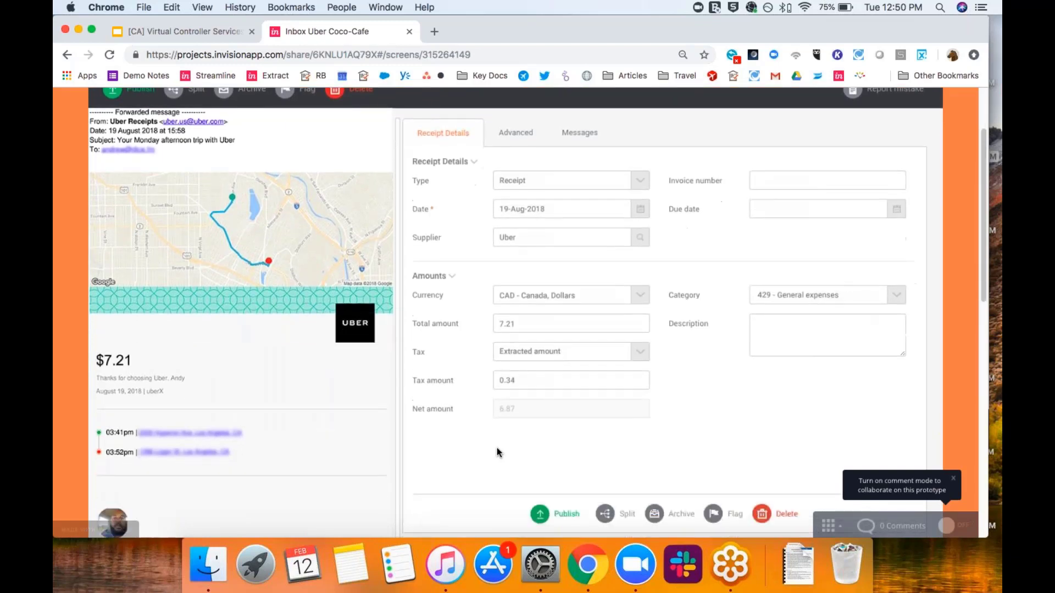
scroll(504, 455, "up", 1)
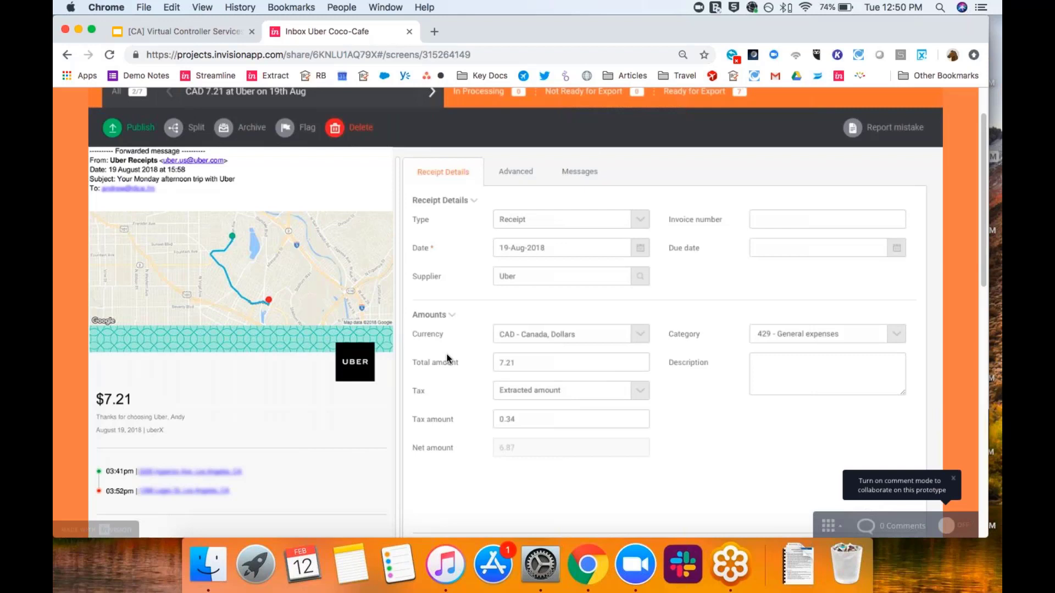
scroll(264, 253, "up", 1)
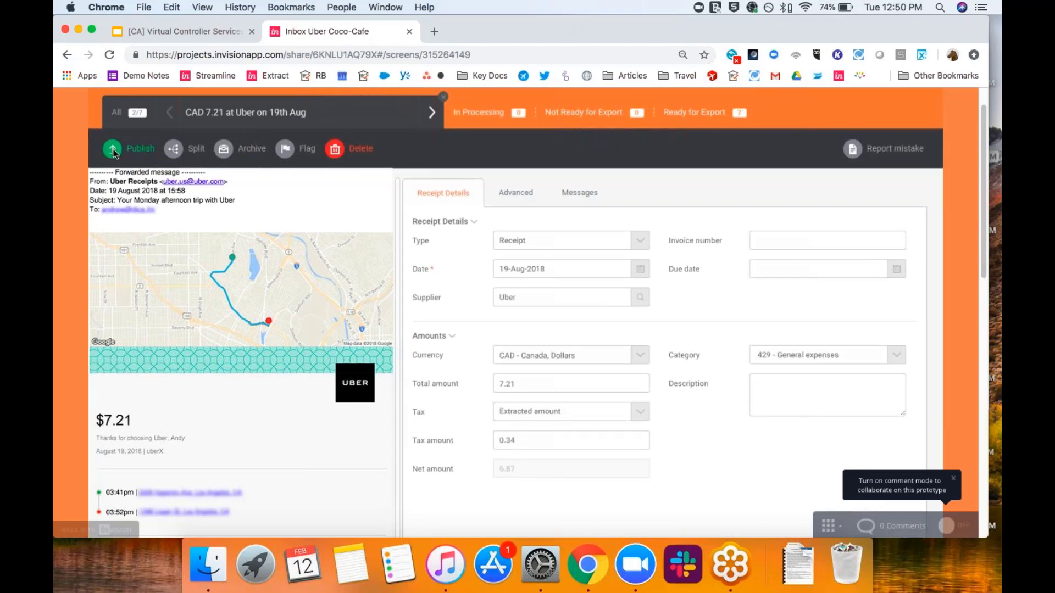
scroll(113, 153, "down", 3)
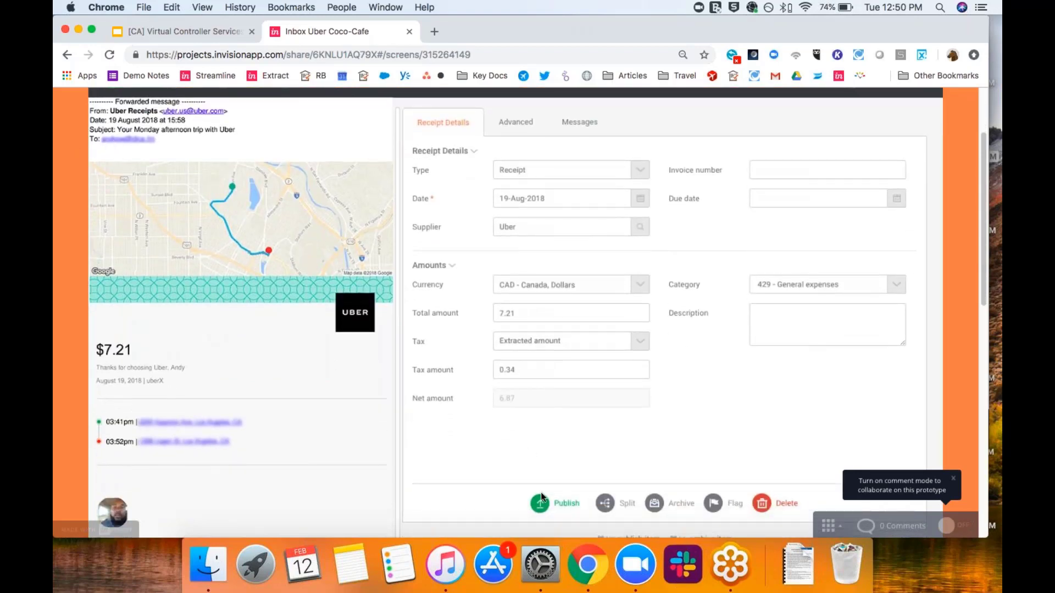
scroll(214, 236, "up", 5)
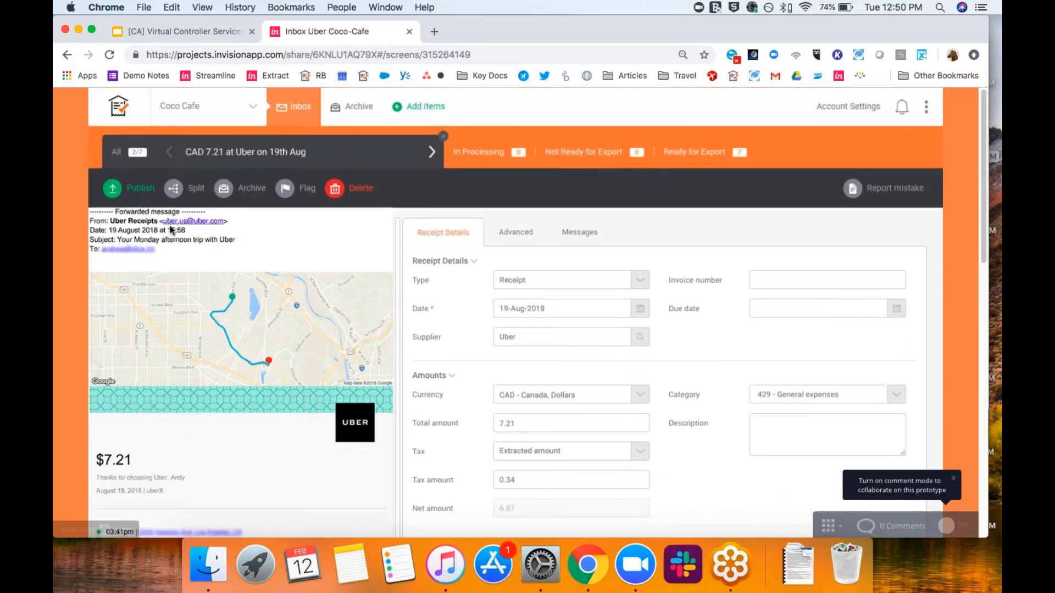
left_click(114, 186)
left_click(270, 110)
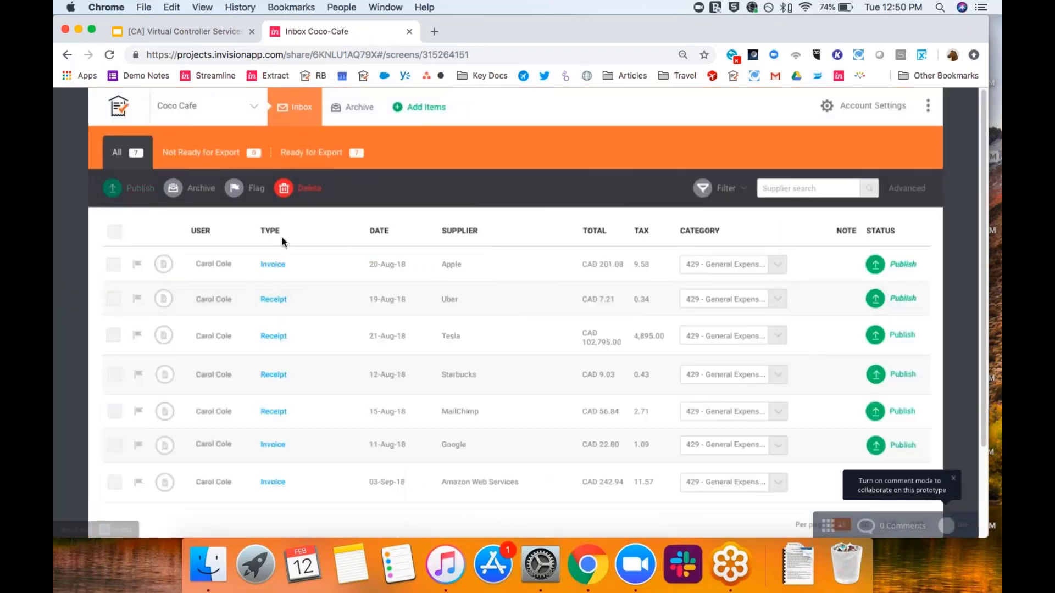
left_click(278, 268)
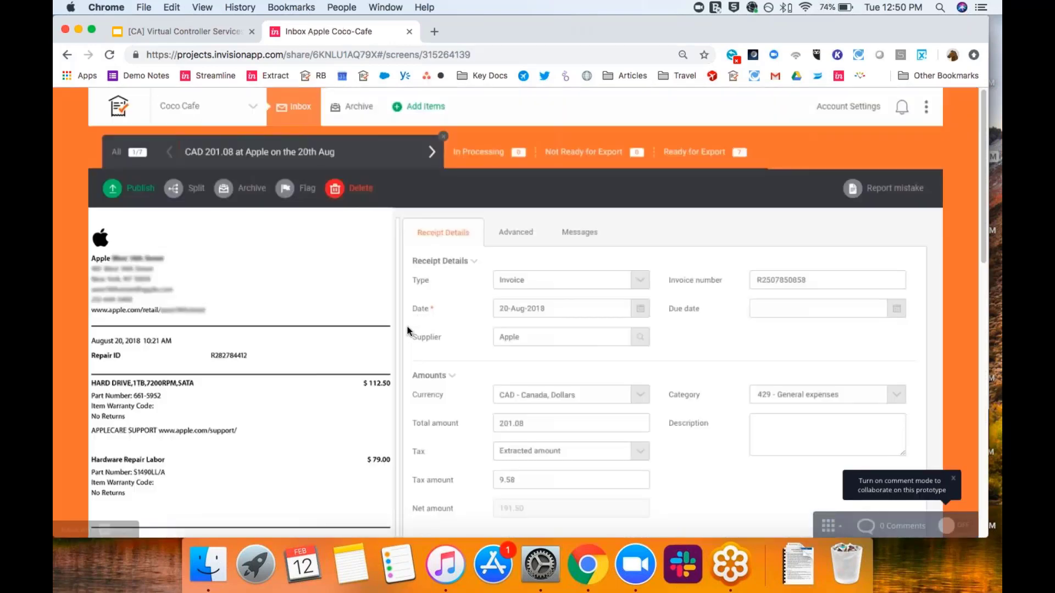
scroll(409, 329, "down", 1)
scroll(410, 330, "down", 1)
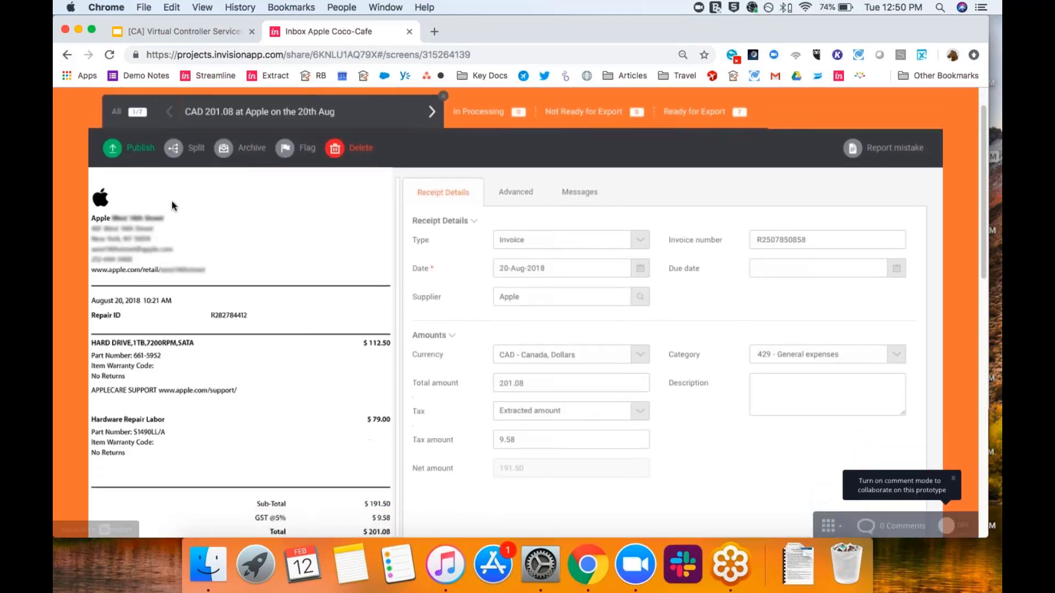
scroll(330, 275, "down", 2)
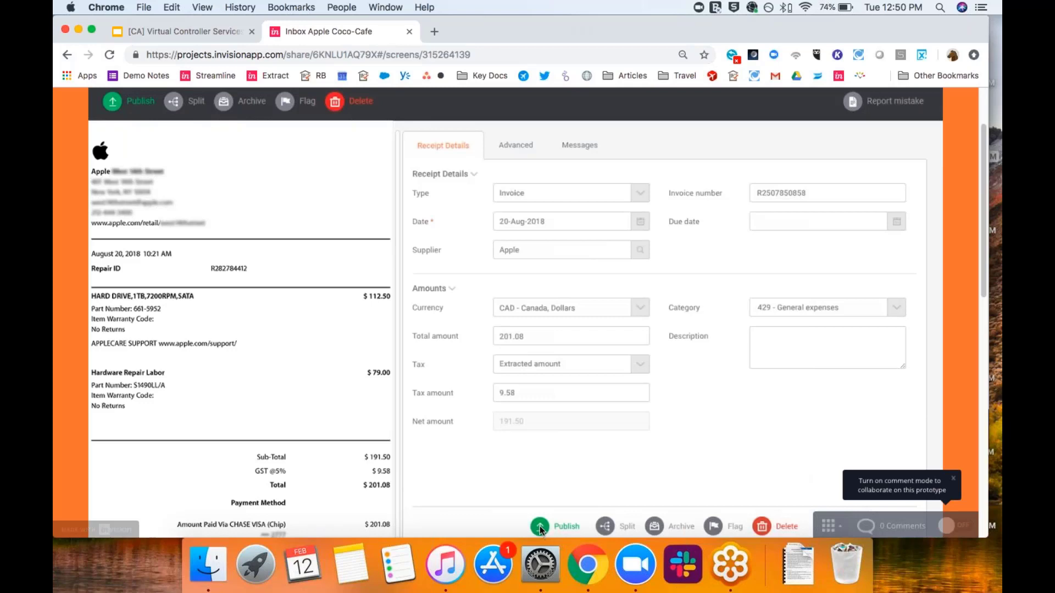
scroll(447, 375, "up", 2)
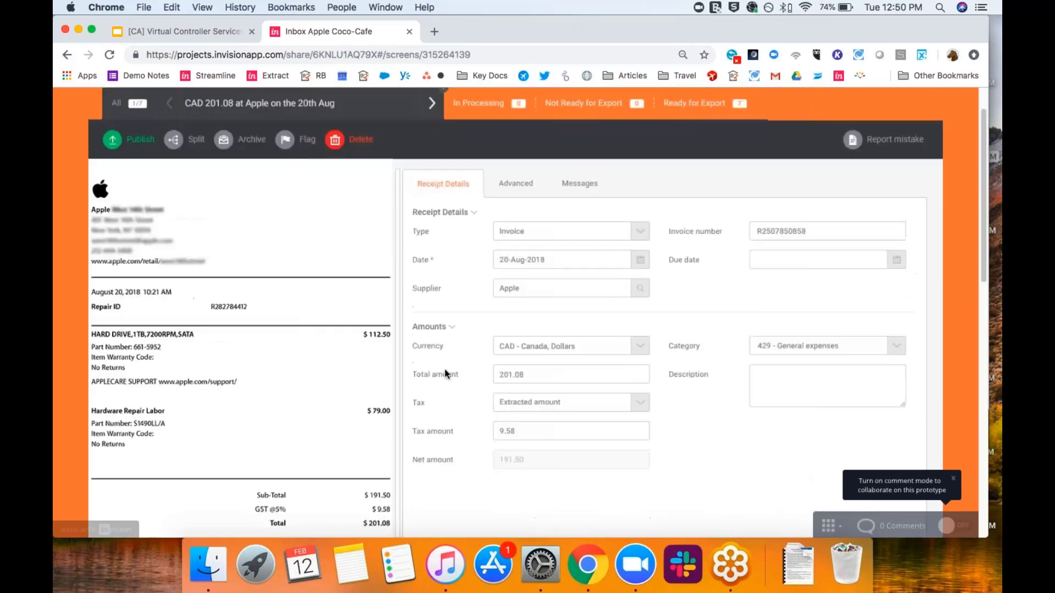
left_click(112, 144)
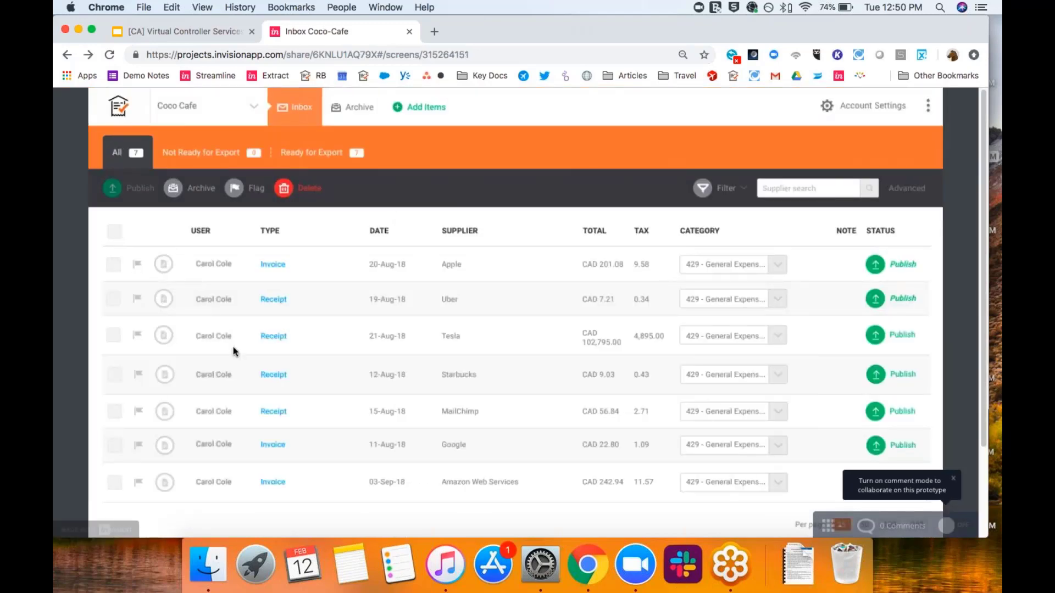
- Check the Starbucks, MailChimp and CAD 242.94 AWS receipts, then go to the client list
left_click(274, 376)
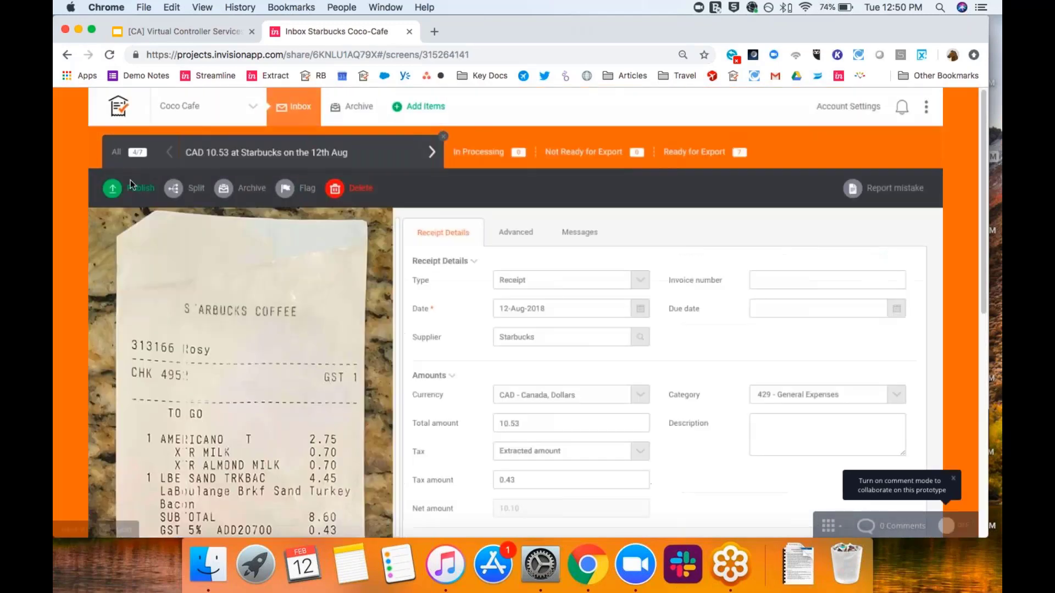
left_click(67, 54)
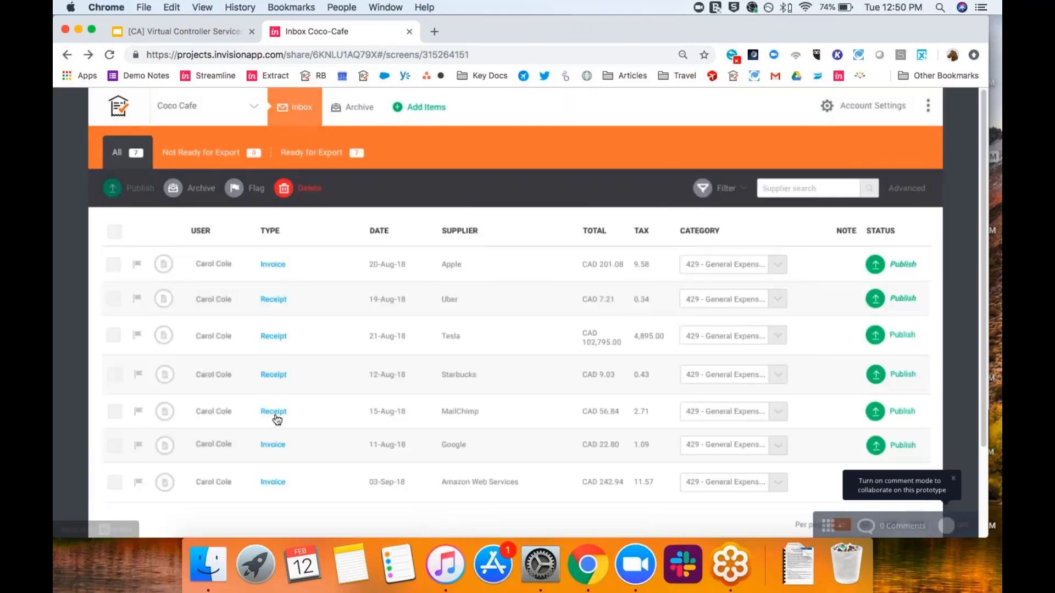
left_click(273, 413)
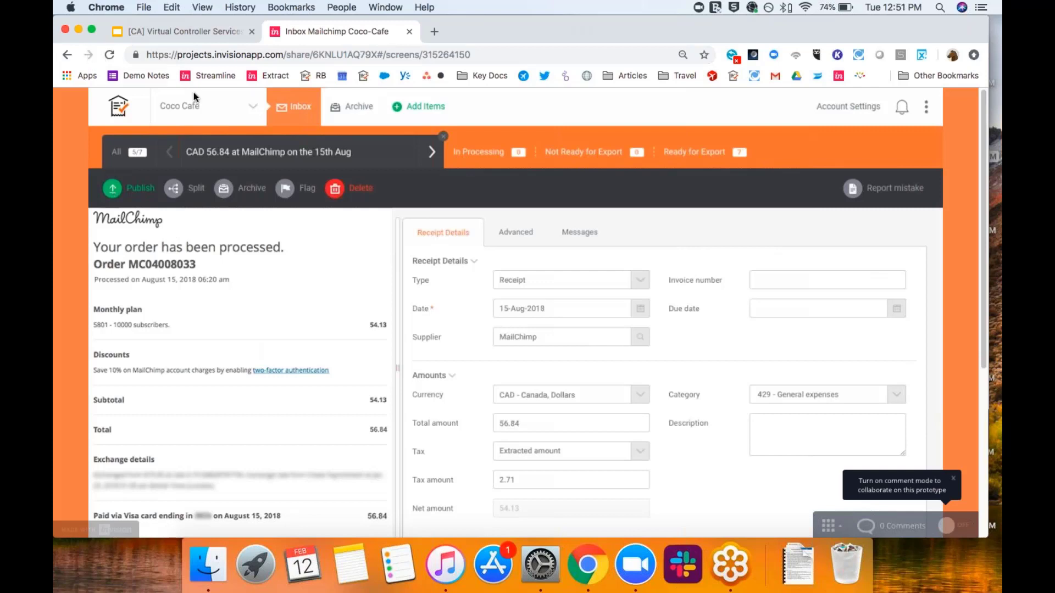
left_click(67, 55)
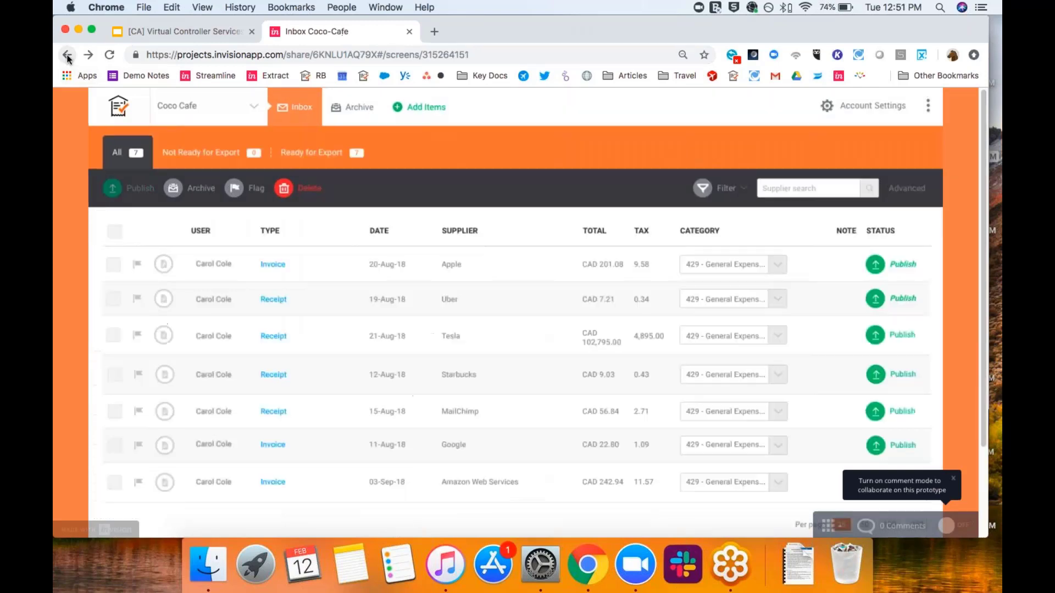
left_click(269, 483)
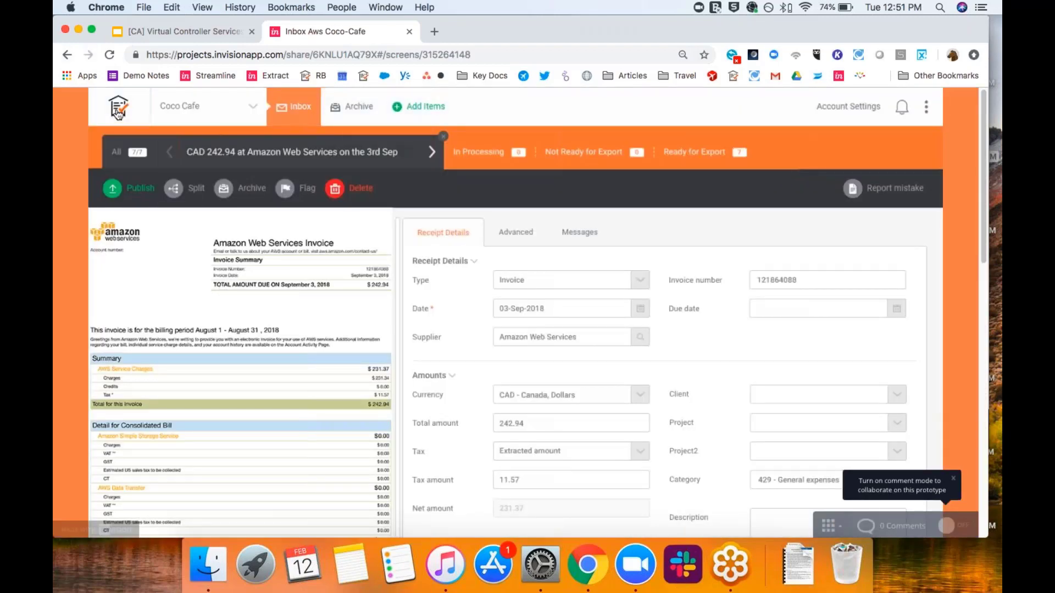
left_click(118, 113)
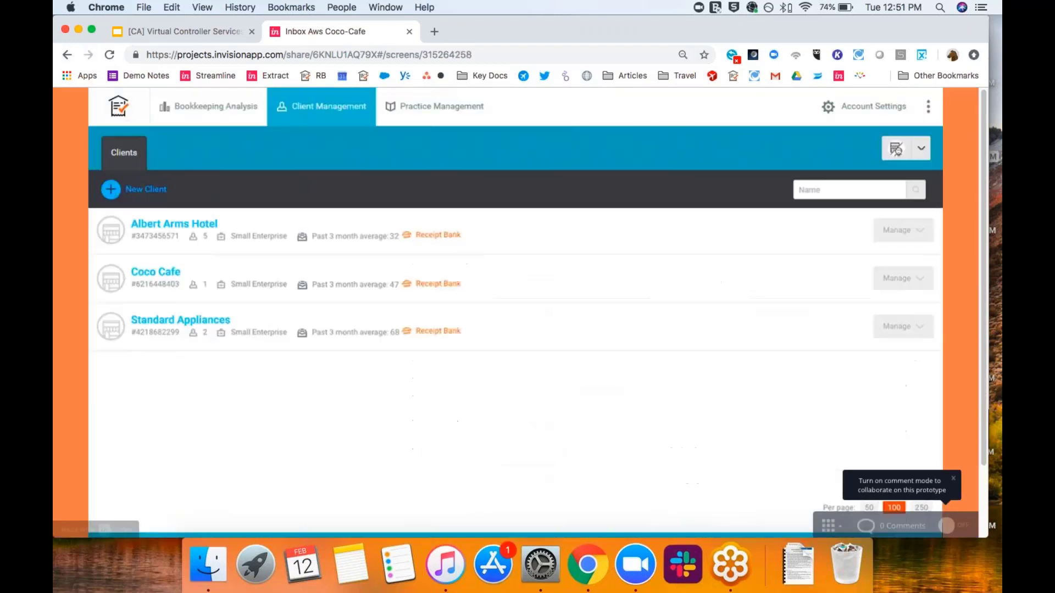
- Publish Albert Arms Hotel's AUD 210.65 Apple invoice to Xero, view the bill, and go back
left_click(160, 225)
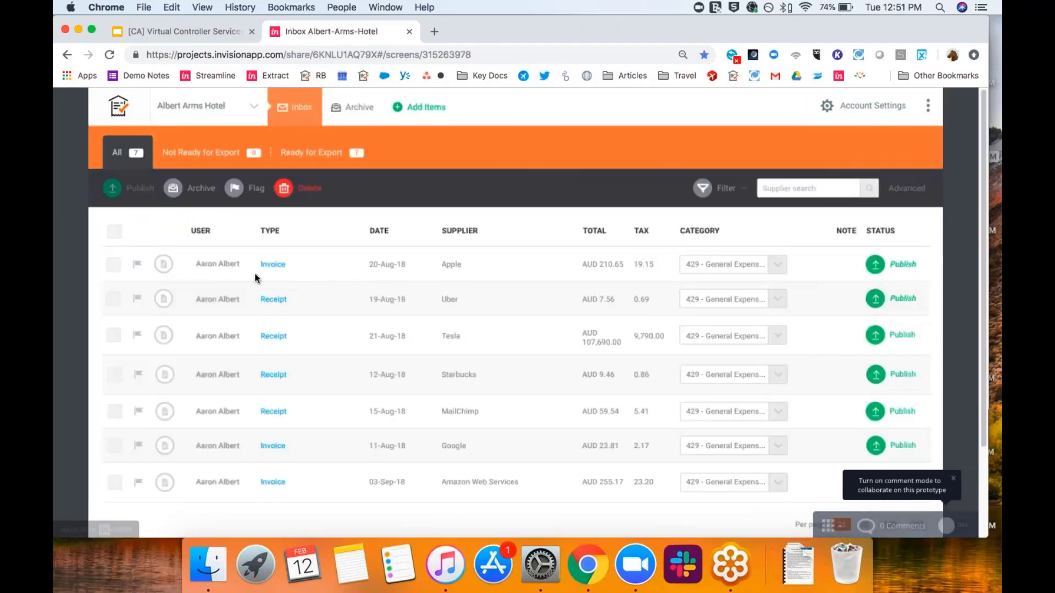
left_click(272, 266)
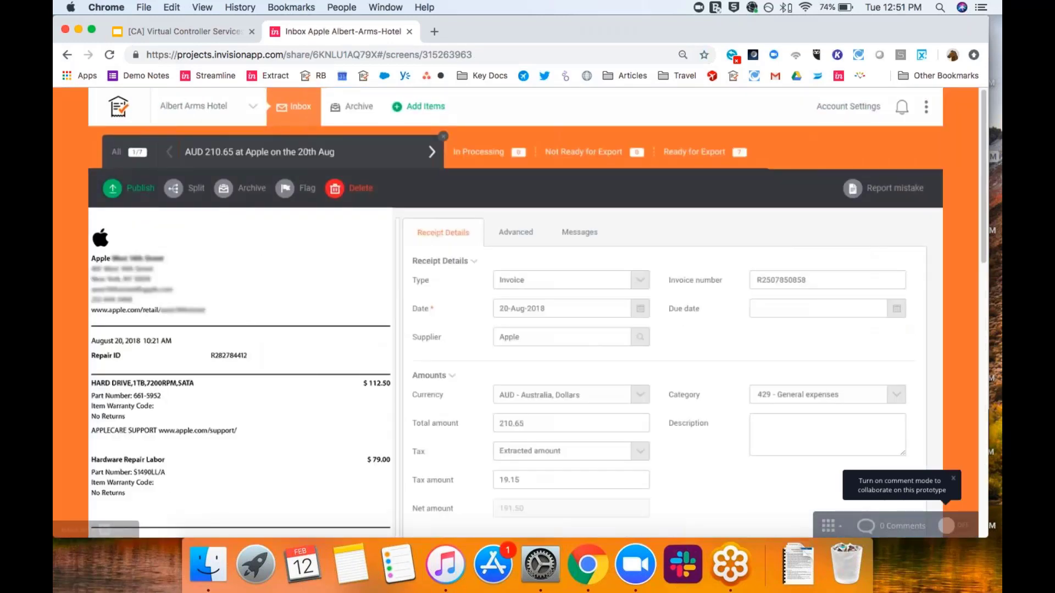
left_click(118, 189)
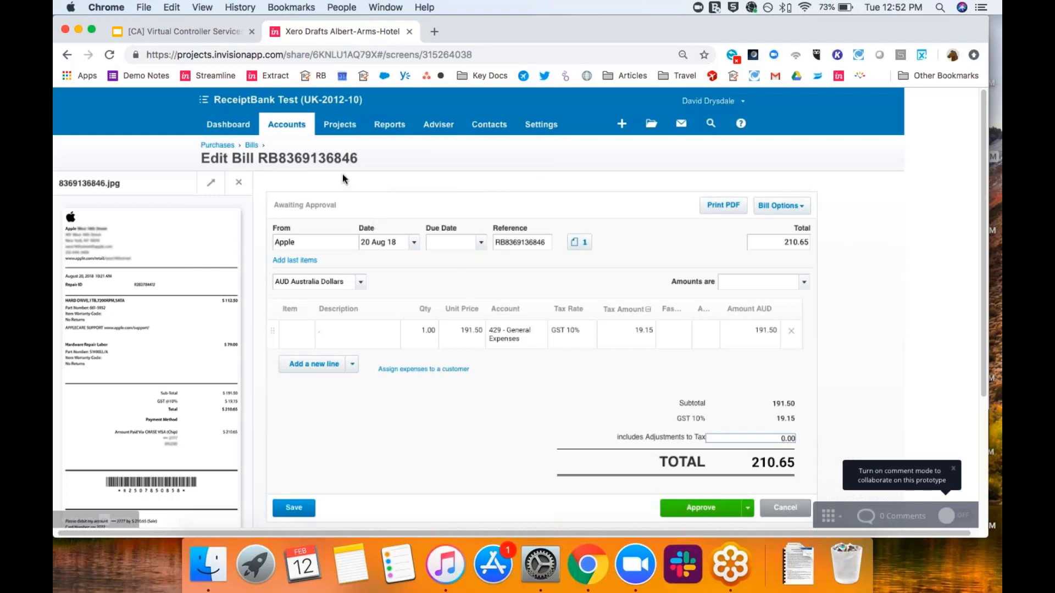
left_click(66, 56)
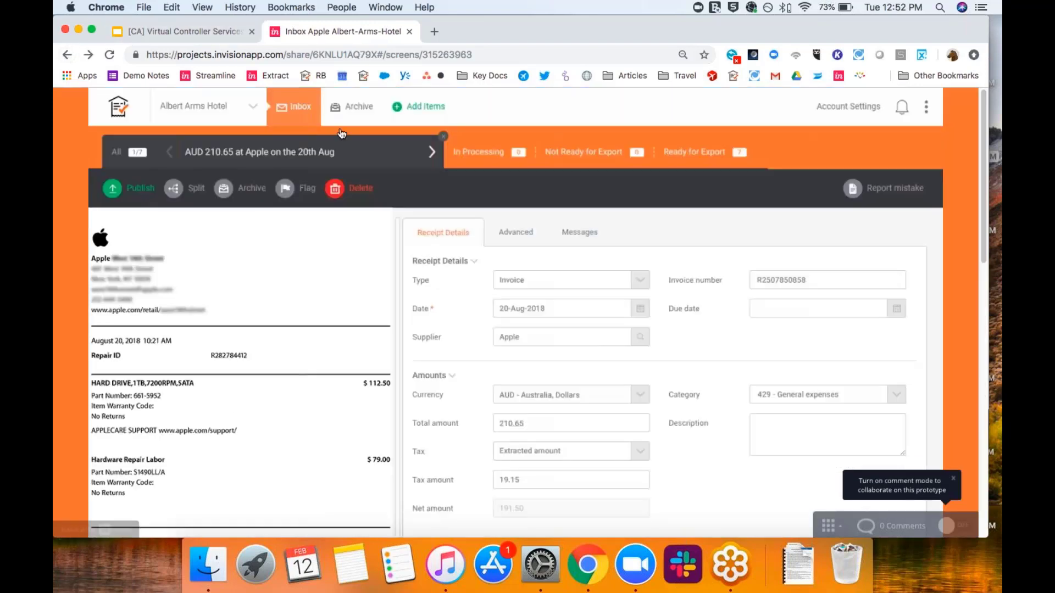
- Browse Albert Arms Hotel's archived receipts, then show slide 21 'Let's Go Live!' in Google Slides
left_click(360, 109)
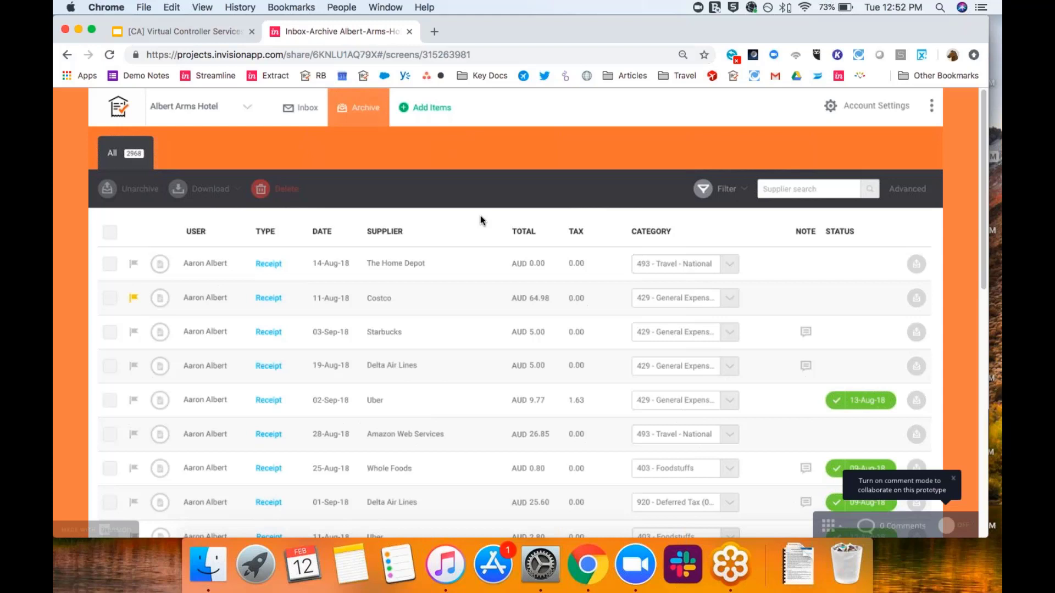
scroll(480, 215, "down", 2)
scroll(480, 215, "up", 2)
left_click(161, 34)
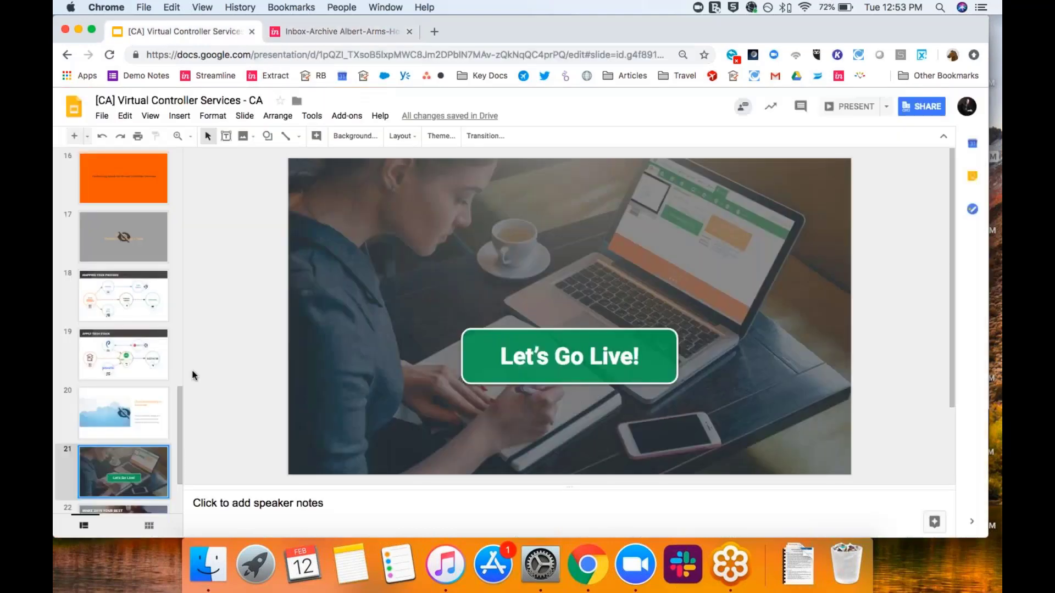
left_click_drag(180, 404, 180, 434)
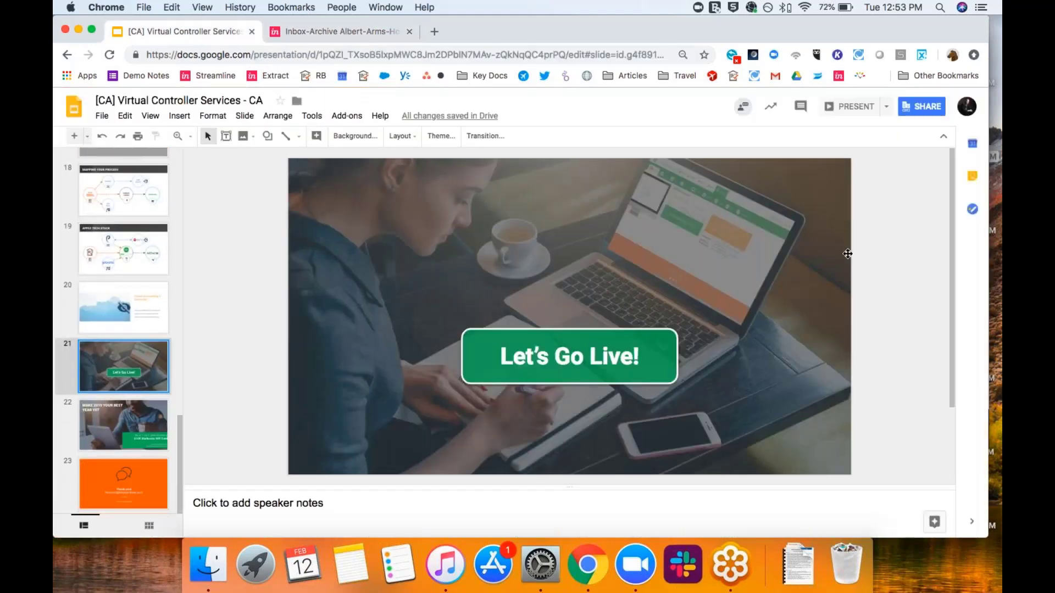